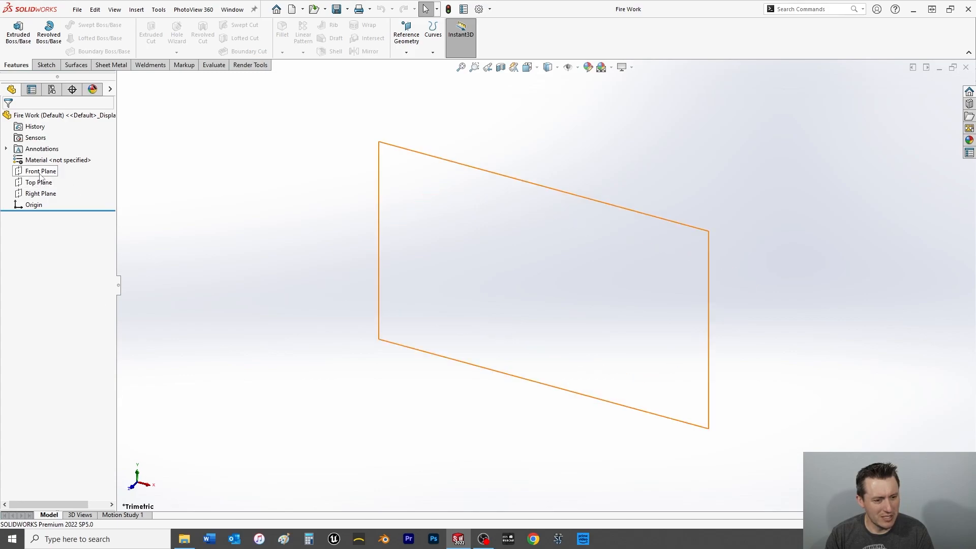
pyautogui.click(41, 172)
pyautogui.hotkey('ctrl', '8')
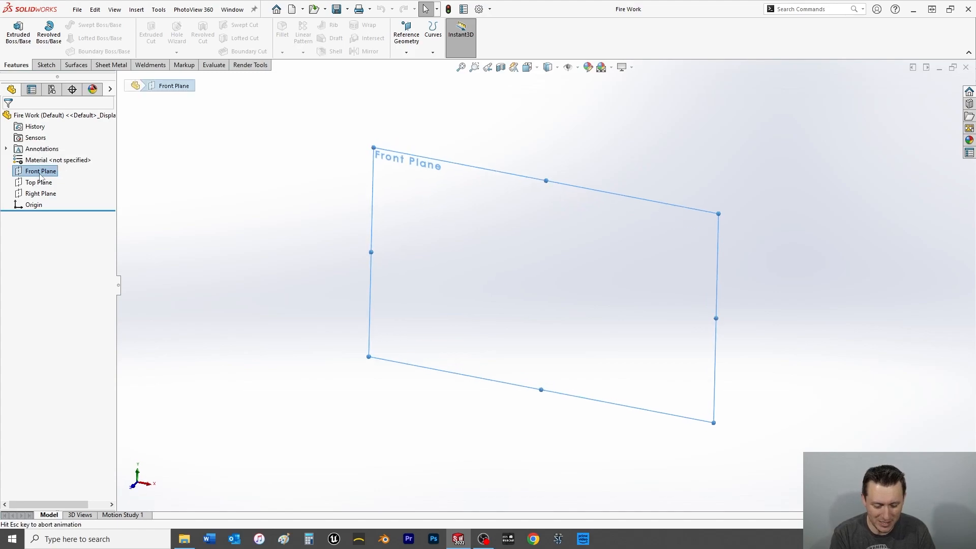
pyautogui.click(46, 65)
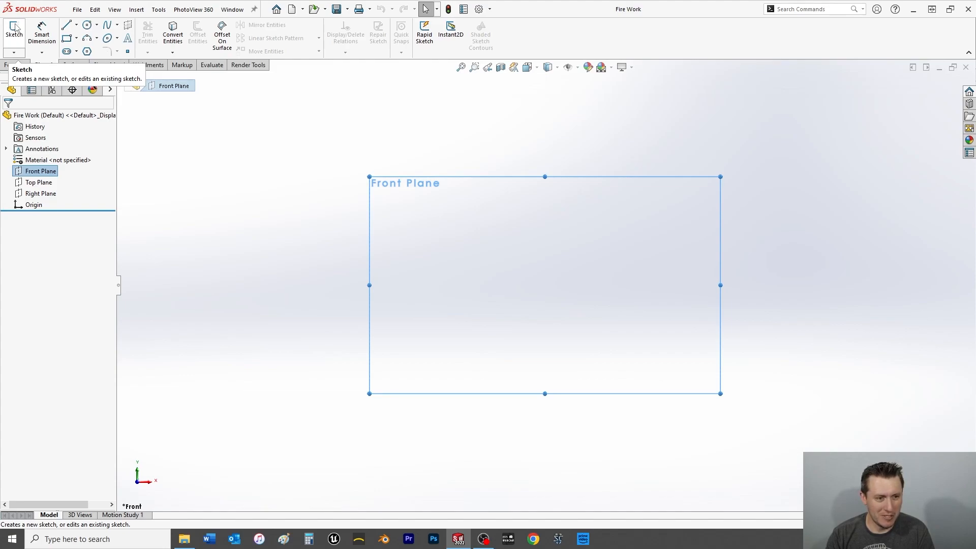
pyautogui.click(198, 196)
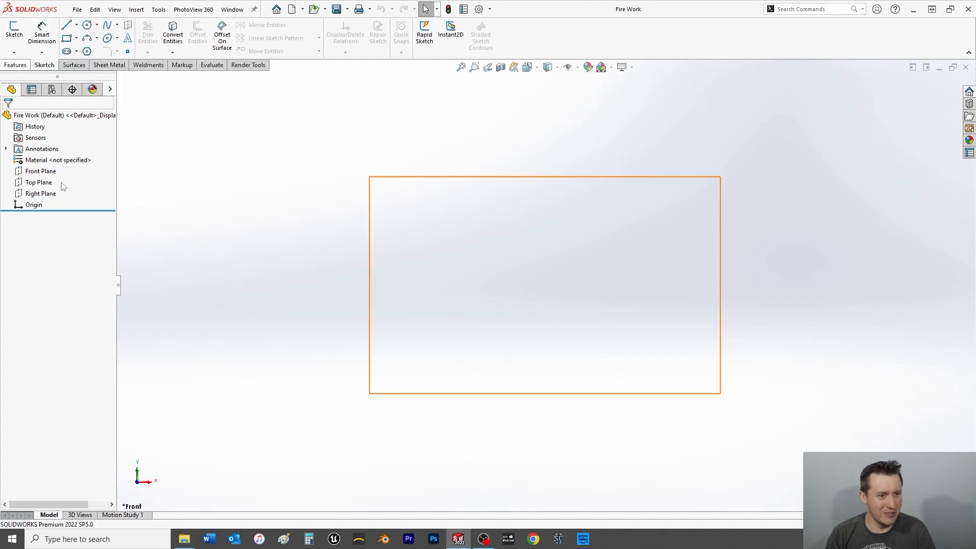
# Sketch a circle about 7.79 in in diameter, centred on the origin, on the Top Plane.
pyautogui.click(39, 181)
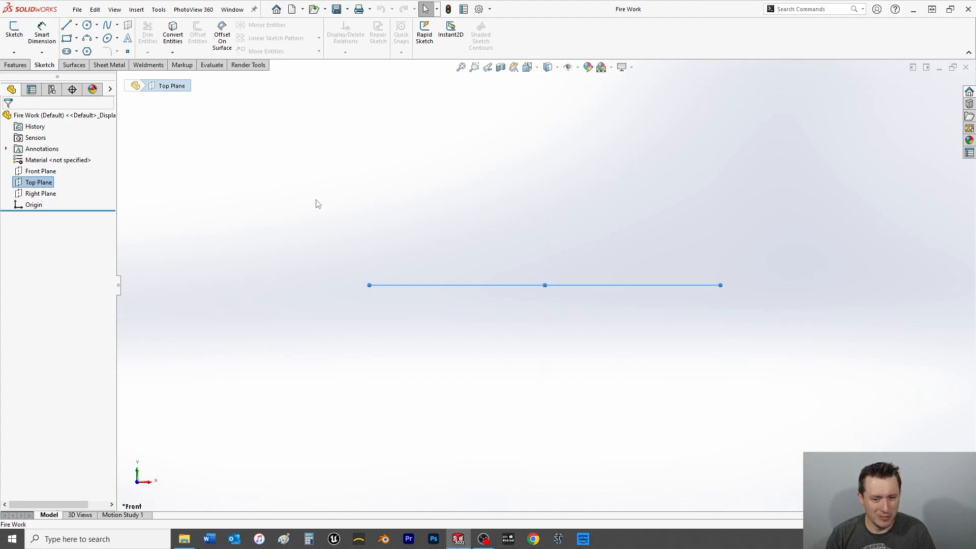
pyautogui.hotkey('ctrl', '8')
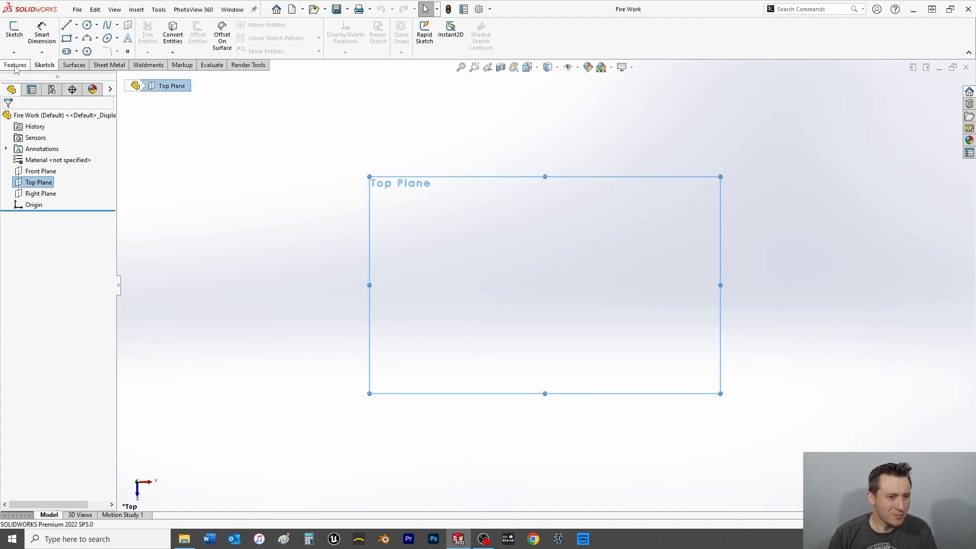
pyautogui.click(15, 65)
pyautogui.click(45, 65)
pyautogui.click(14, 29)
pyautogui.click(87, 24)
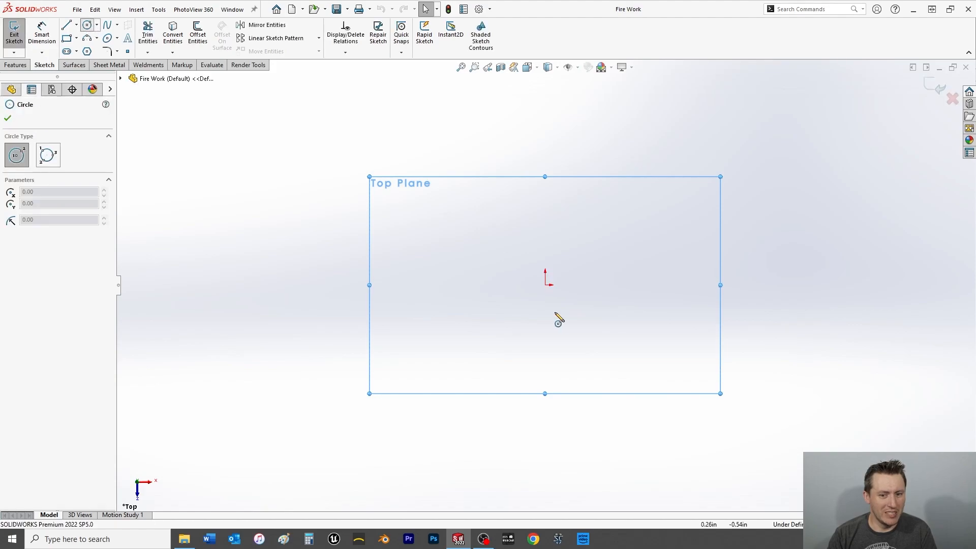
pyautogui.click(545, 285)
pyautogui.click(700, 404)
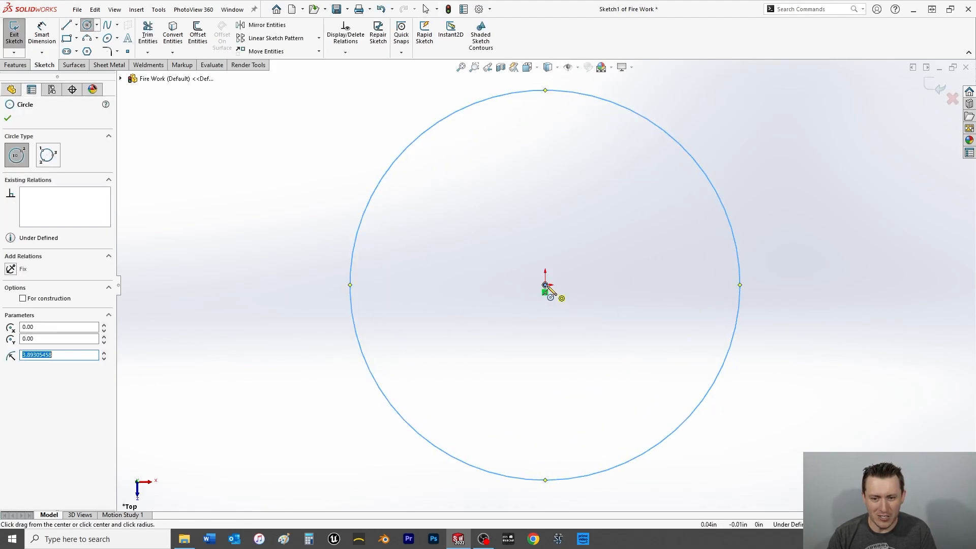
pyautogui.click(8, 118)
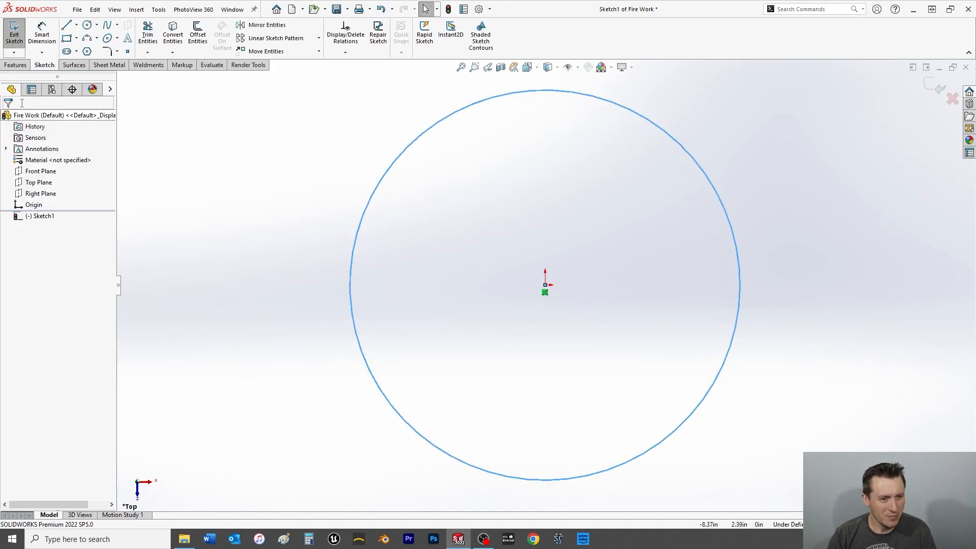
# Dimension the circle's diameter as 4 in and close the sketch.
pyautogui.click(43, 32)
pyautogui.click(350, 311)
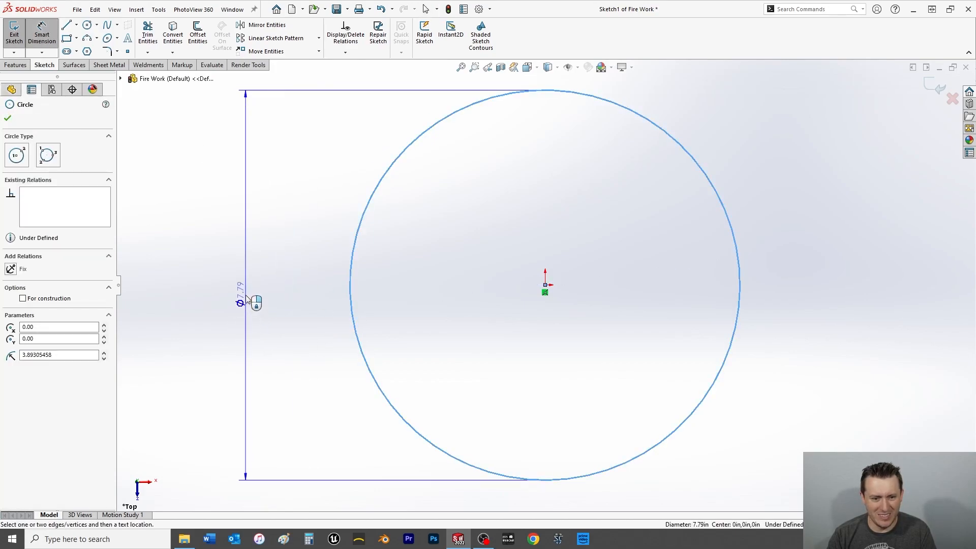
pyautogui.click(246, 300)
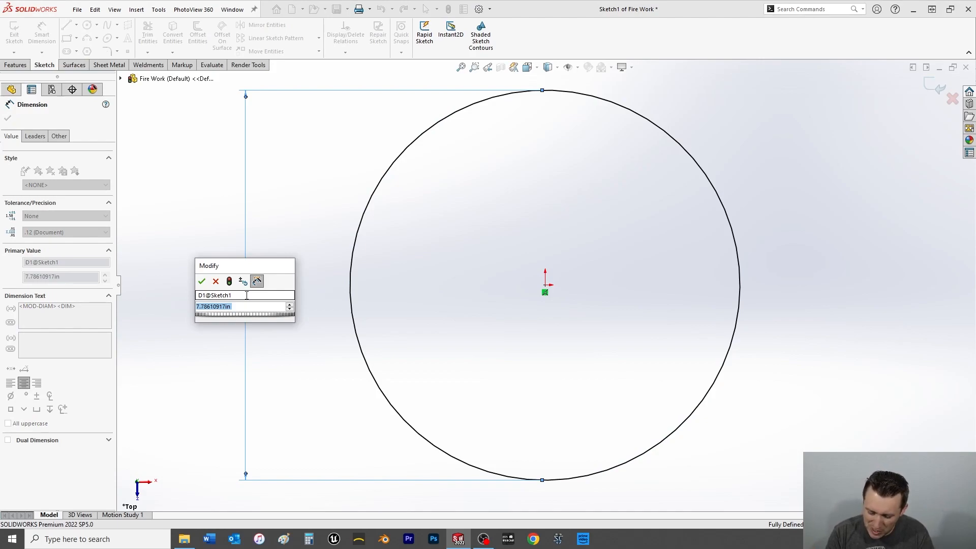
pyautogui.write('4')
pyautogui.press('Return')
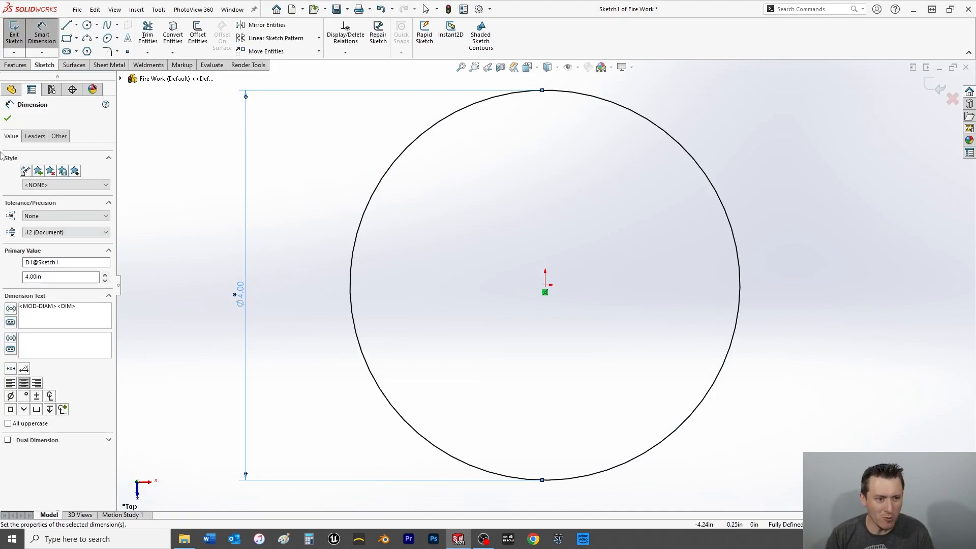
pyautogui.click(7, 118)
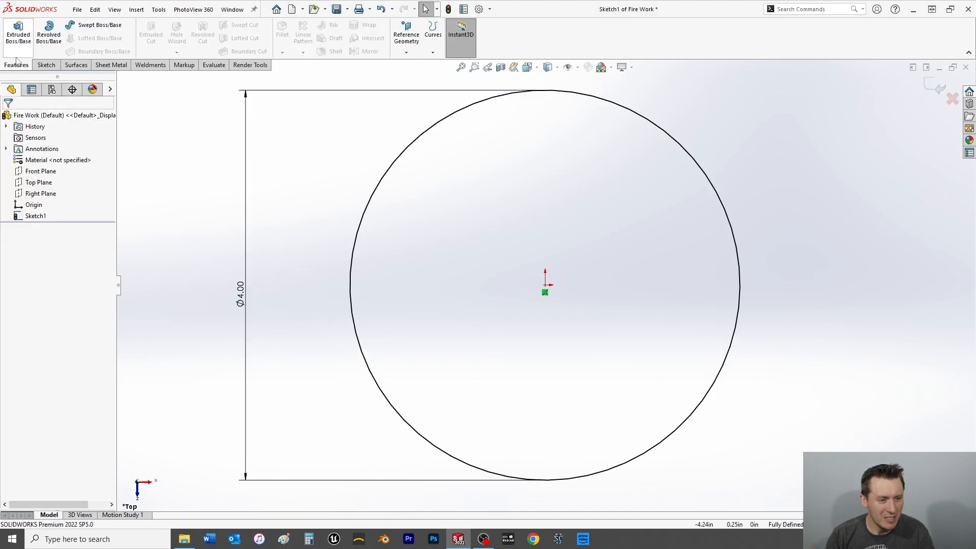
pyautogui.click(14, 33)
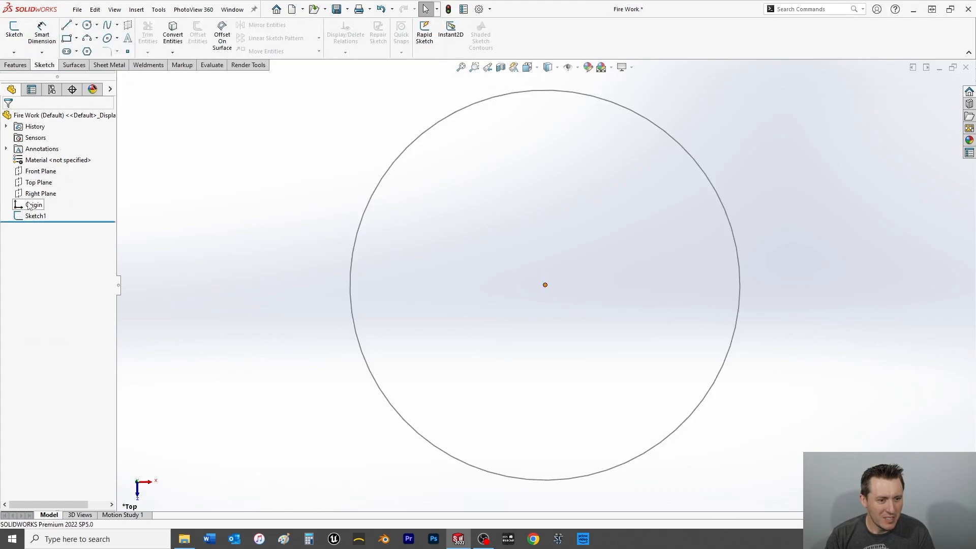
pyautogui.click(39, 182)
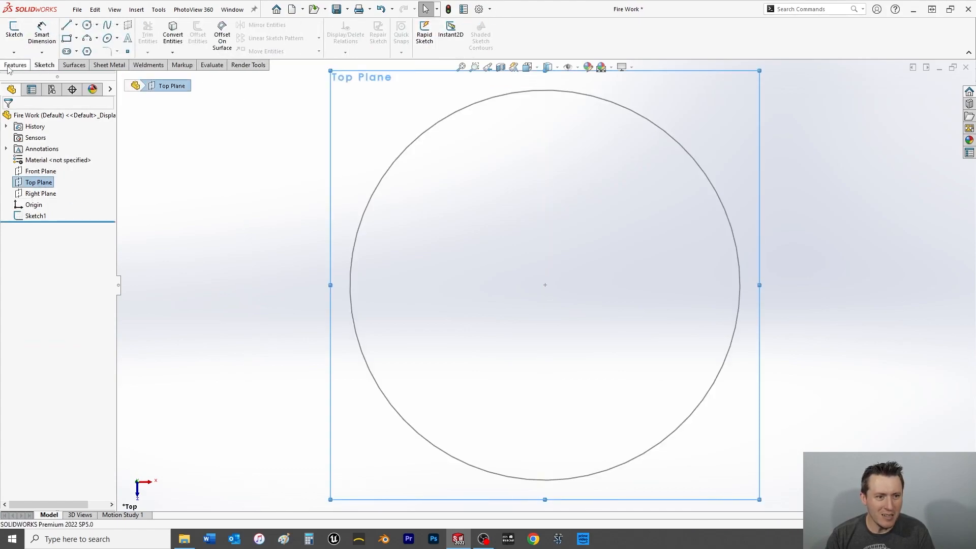
pyautogui.scroll(1, 424, 35)
pyautogui.click(411, 45)
pyautogui.click(416, 64)
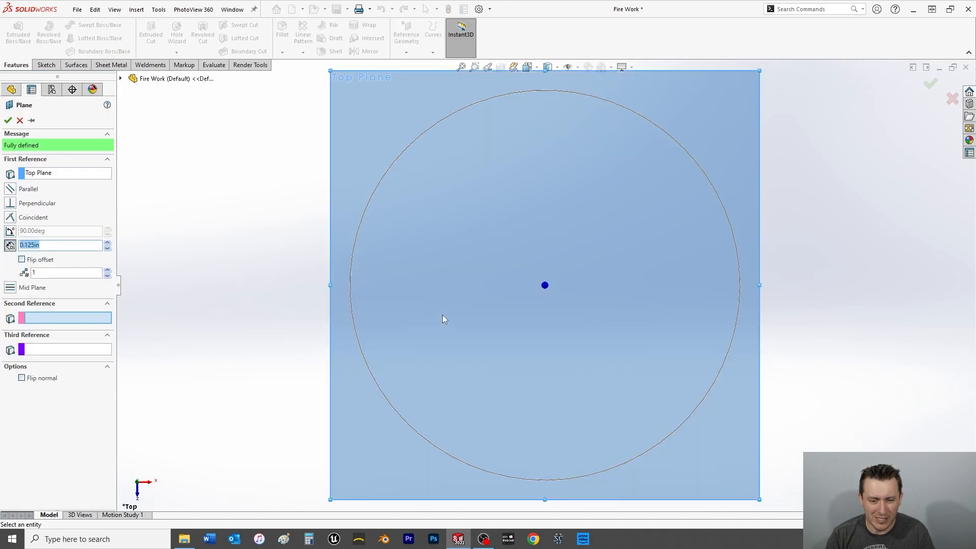
pyautogui.moveTo(442, 319); pyautogui.dragTo(444, 126, button='middle')
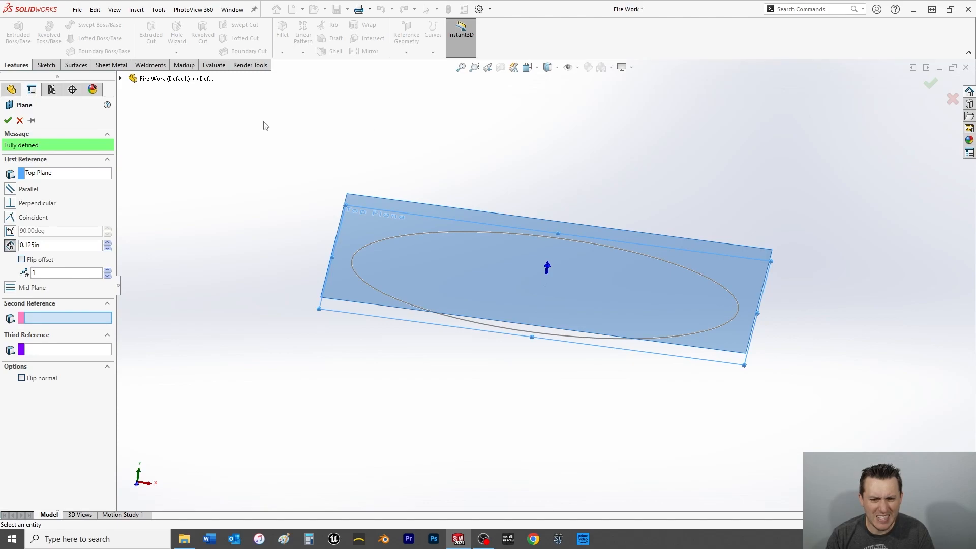
pyautogui.click(20, 120)
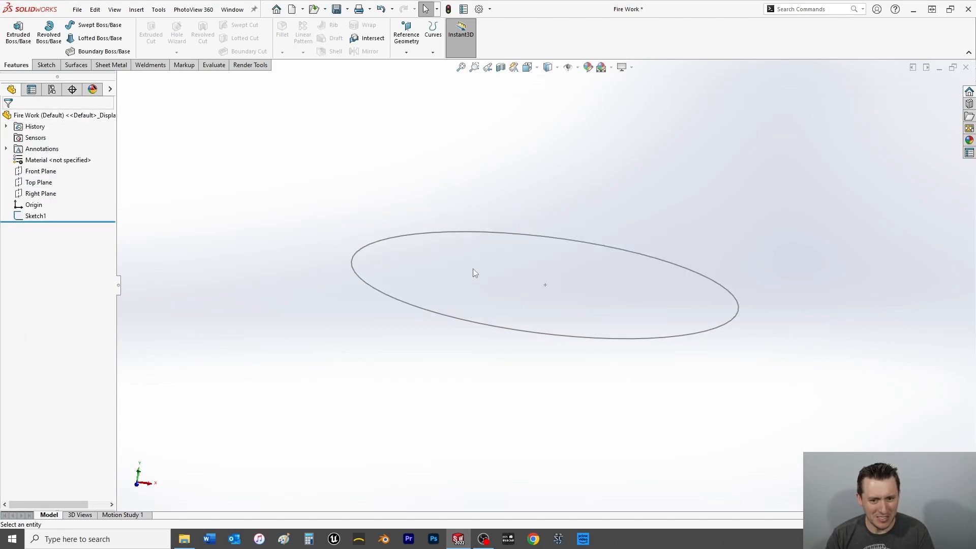
# Delete the circle sketch on the Top Plane.
pyautogui.click(466, 234)
pyautogui.press('Delete')
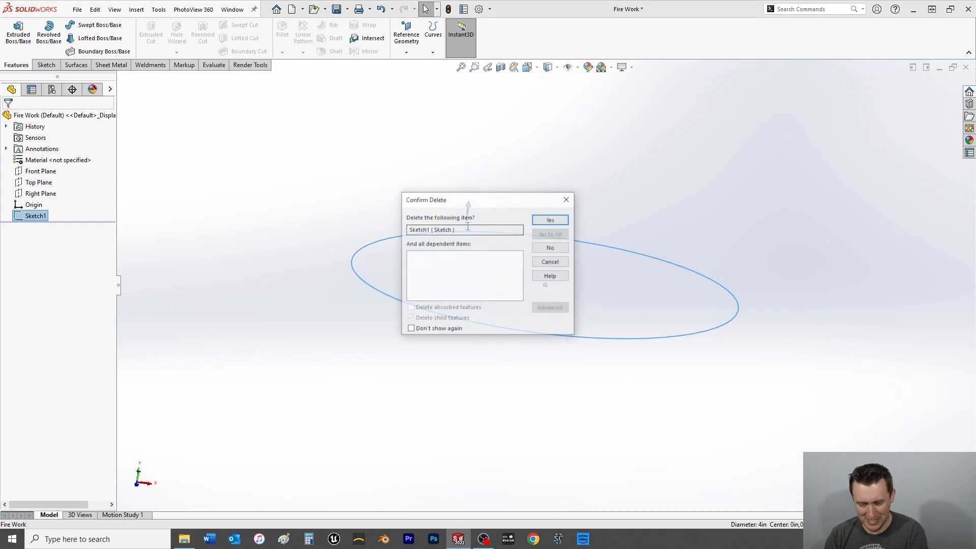
pyautogui.click(547, 218)
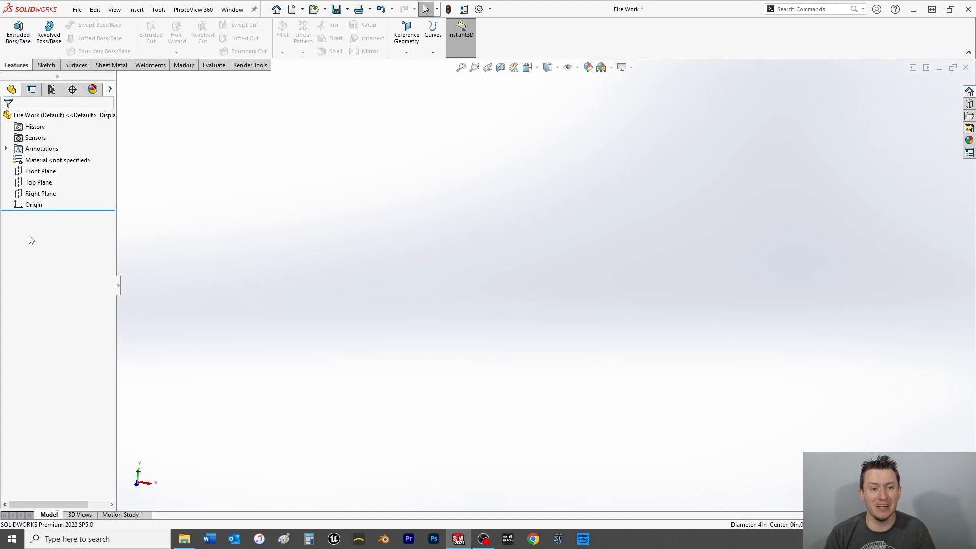
# Start a sketch on the Front Plane and draw a vertical centerline about 3.21 in long upward from the origin.
pyautogui.click(32, 171)
pyautogui.hotkey('ctrl', '8')
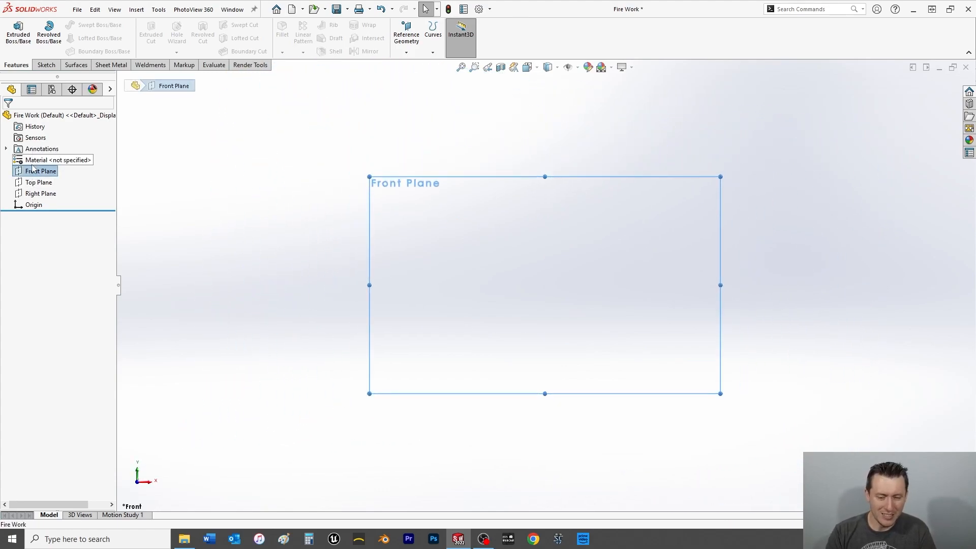
pyautogui.click(46, 65)
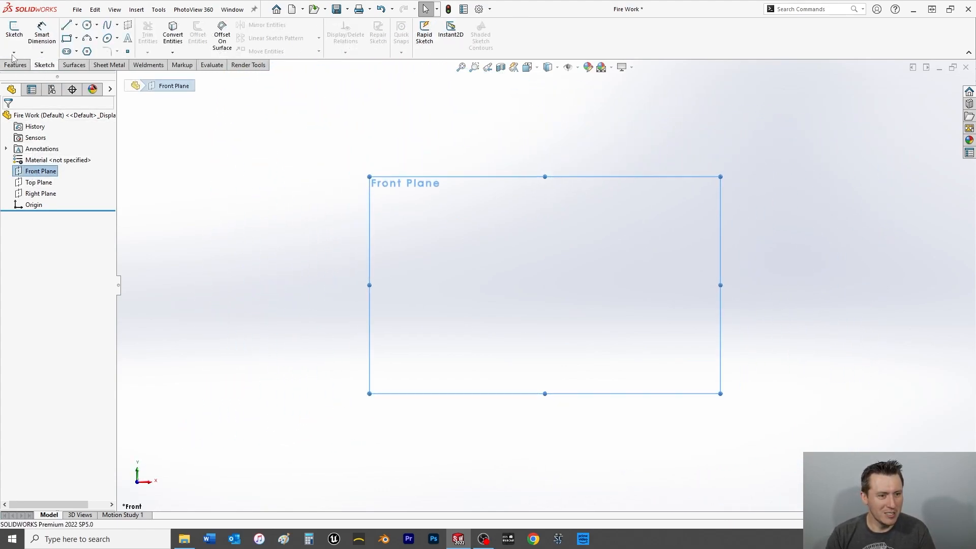
pyautogui.click(14, 29)
pyautogui.click(76, 26)
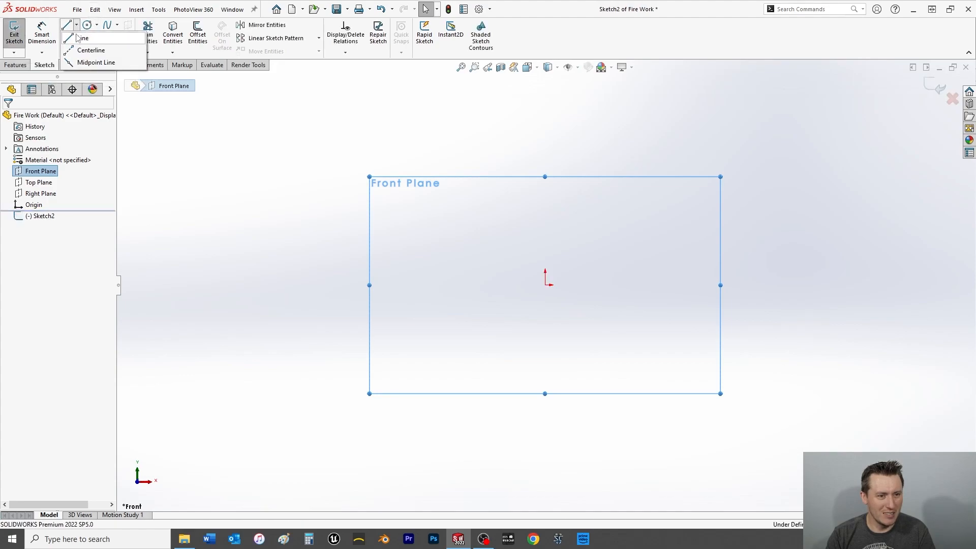
pyautogui.click(81, 50)
pyautogui.click(545, 284)
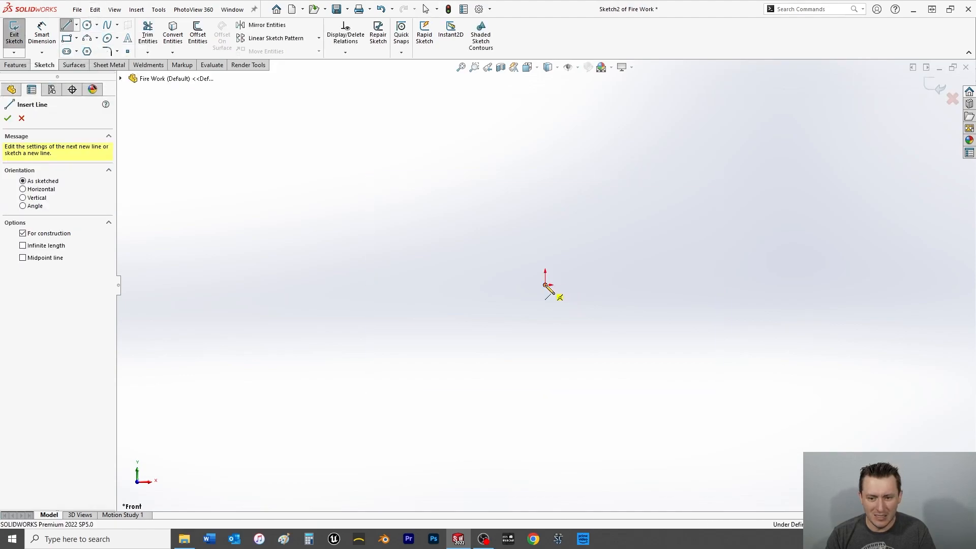
pyautogui.click(545, 124)
pyautogui.rightClick(499, 144)
pyautogui.click(529, 155)
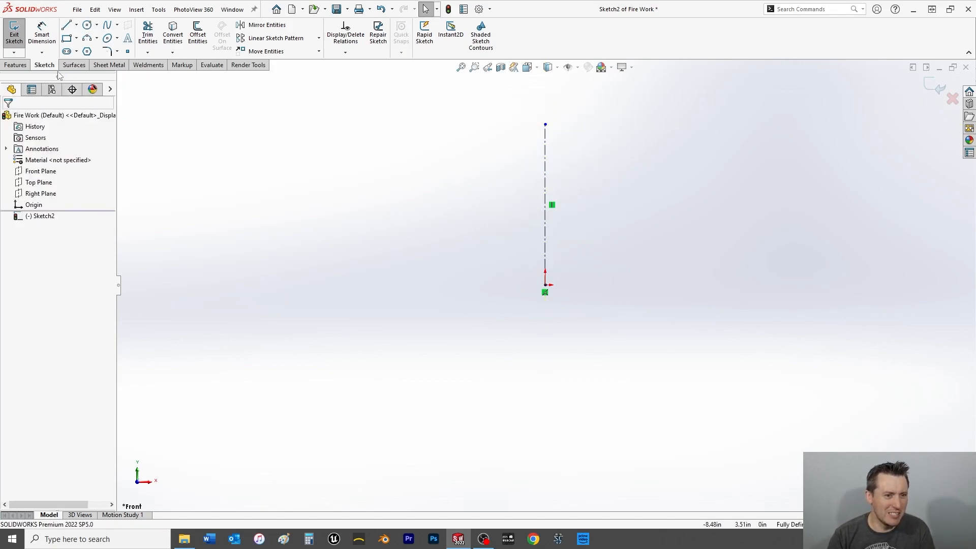
# Dimension the vertical centerline's length as 10 in.
pyautogui.click(42, 34)
pyautogui.click(545, 175)
pyautogui.click(587, 174)
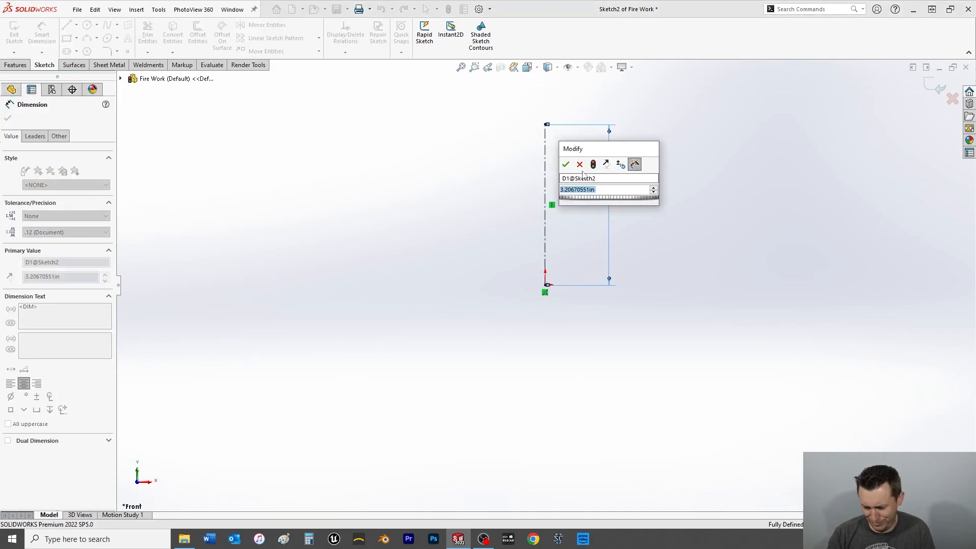
pyautogui.write('10')
pyautogui.press('Return')
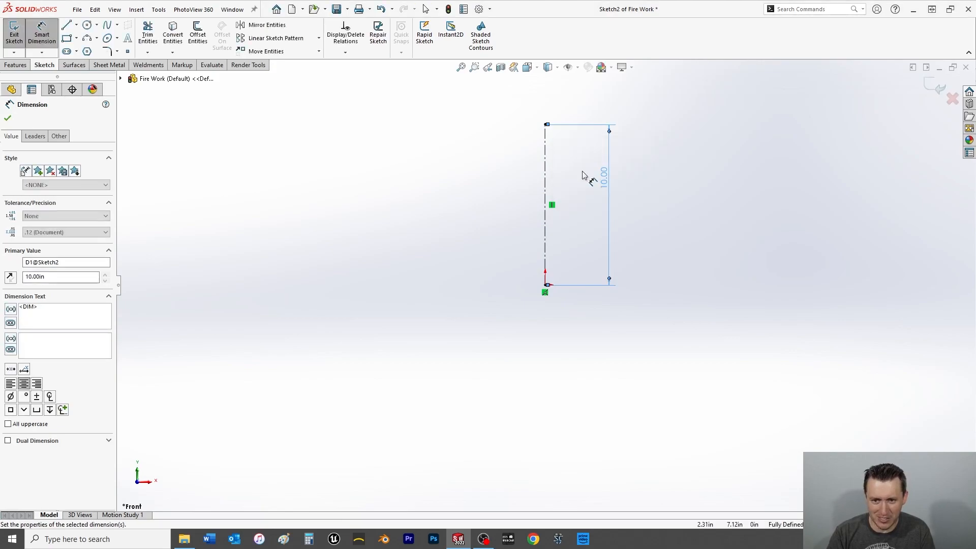
pyautogui.click(42, 33)
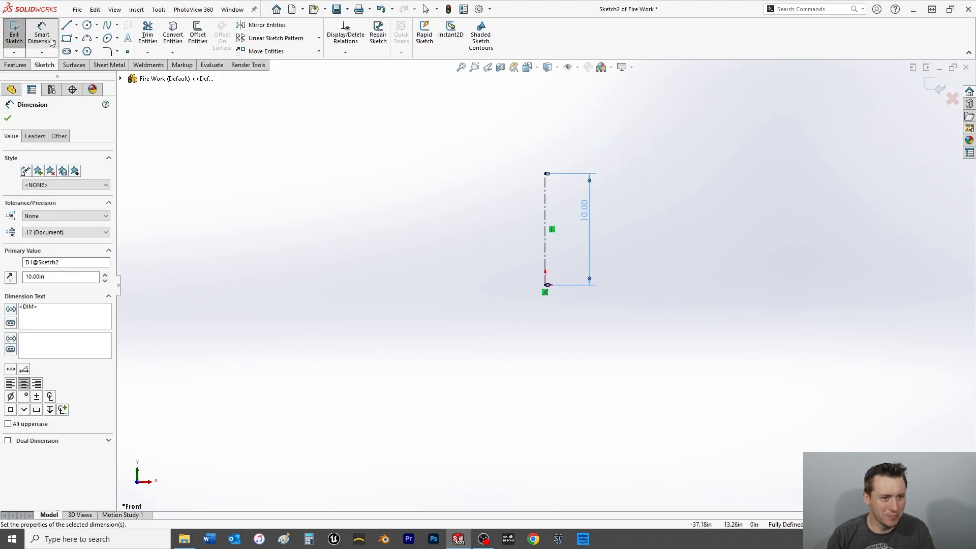
# Sketch a closed six-line profile beside the centerline with a sloped outer wall, flat base from the origin, inner floor, and inner wall about 8 in long.
pyautogui.click(67, 25)
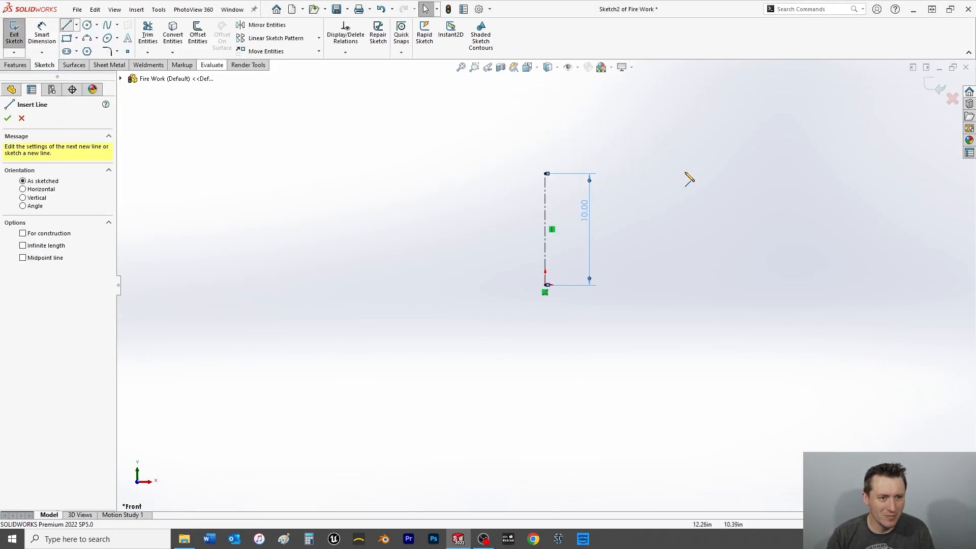
pyautogui.click(526, 175)
pyautogui.click(458, 285)
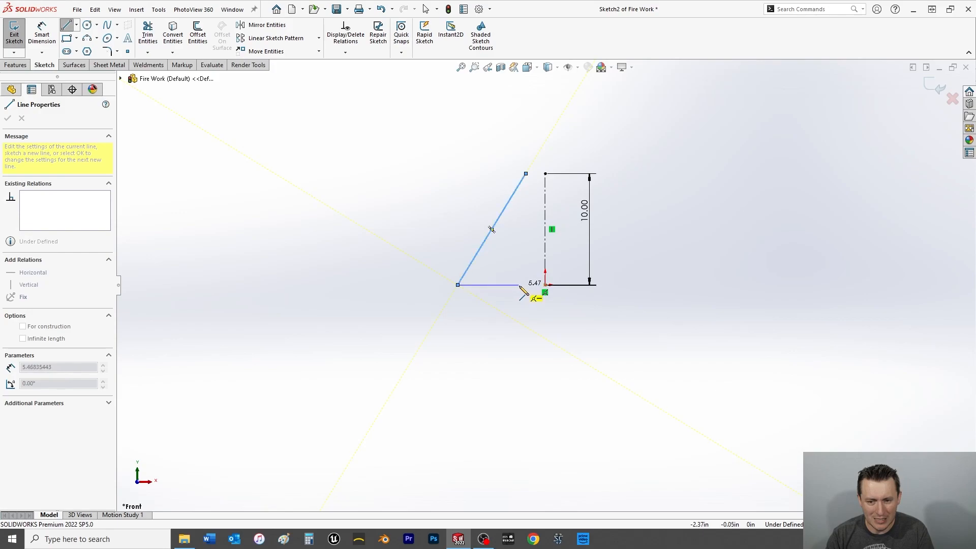
pyautogui.click(545, 284)
pyautogui.click(545, 261)
pyautogui.click(519, 262)
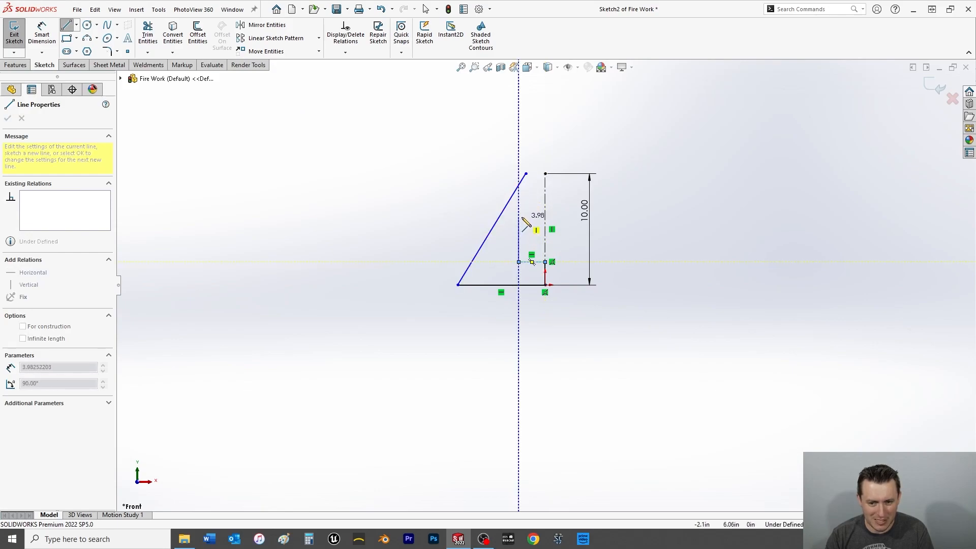
pyautogui.click(533, 174)
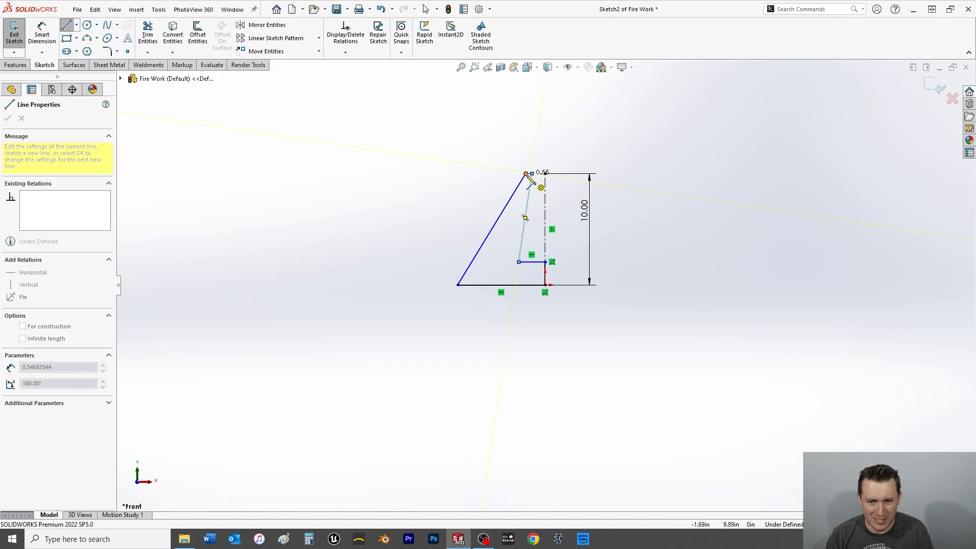
pyautogui.rightClick(505, 161)
pyautogui.click(521, 163)
# Make the profile's slanted inner wall line vertical.
pyautogui.scroll(-2, 535, 253)
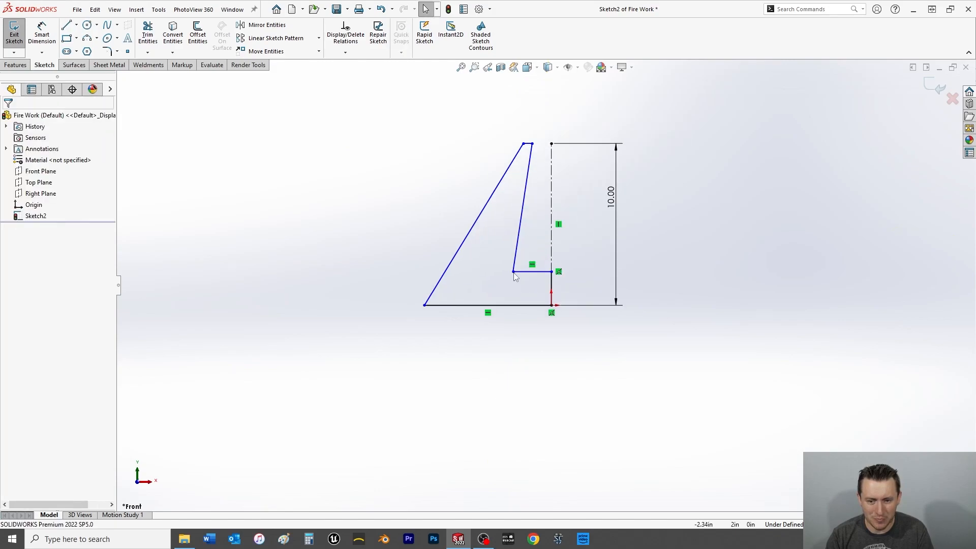
pyautogui.click(526, 187)
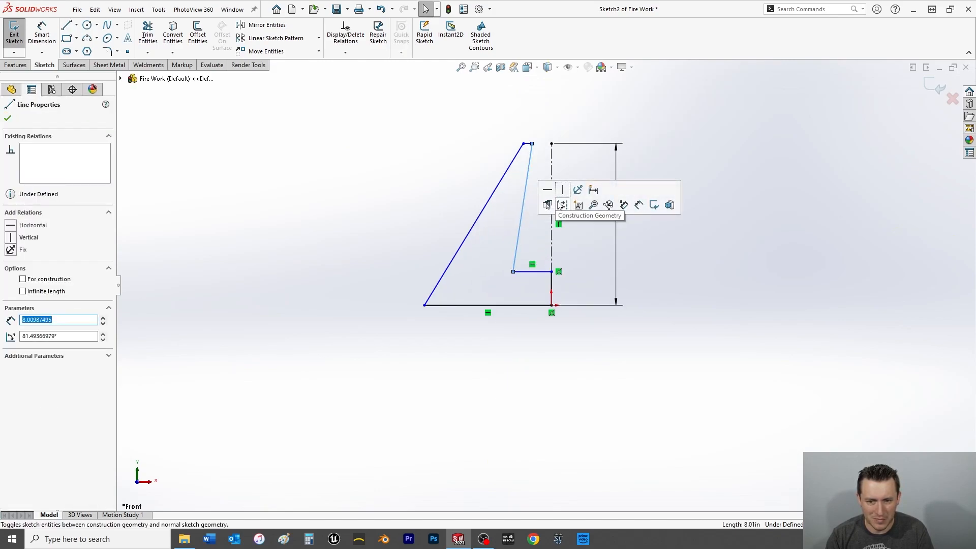
pyautogui.click(563, 190)
pyautogui.click(8, 121)
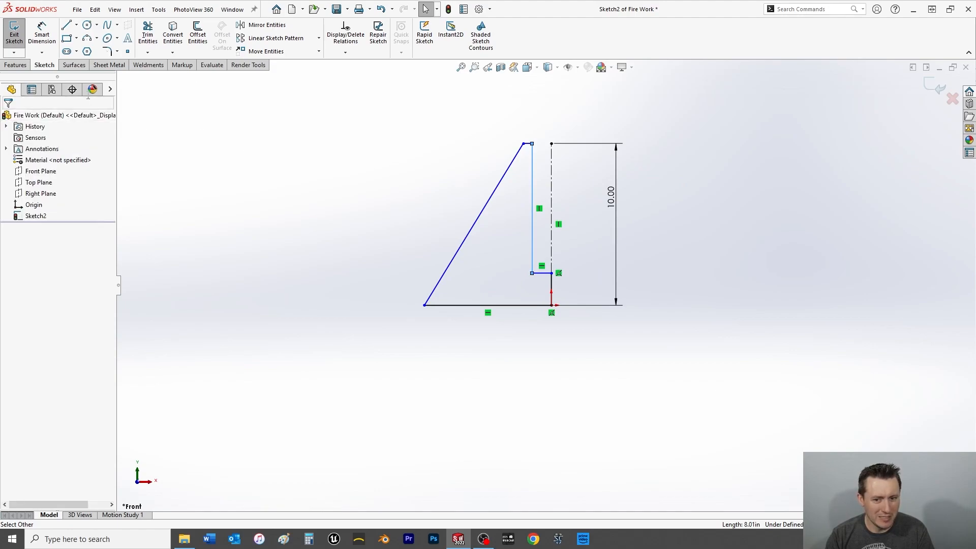
# Add a horizontal relation between the inner wall's upper endpoint and the centerline's upper endpoint.
pyautogui.click(532, 144)
pyautogui.keyDown('ctrl'); pyautogui.click(552, 144); pyautogui.keyUp('ctrl')
pyautogui.click(7, 283)
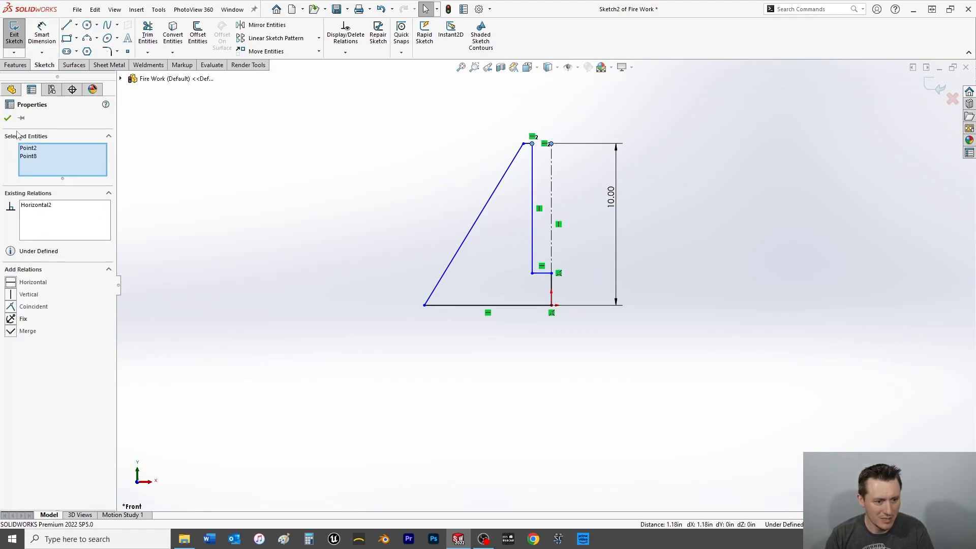
# Dimension the inner wall line across the centerline as a 0.5 in doubled (diameter) distance.
pyautogui.click(7, 118)
pyautogui.click(42, 35)
pyautogui.click(532, 155)
pyautogui.click(552, 155)
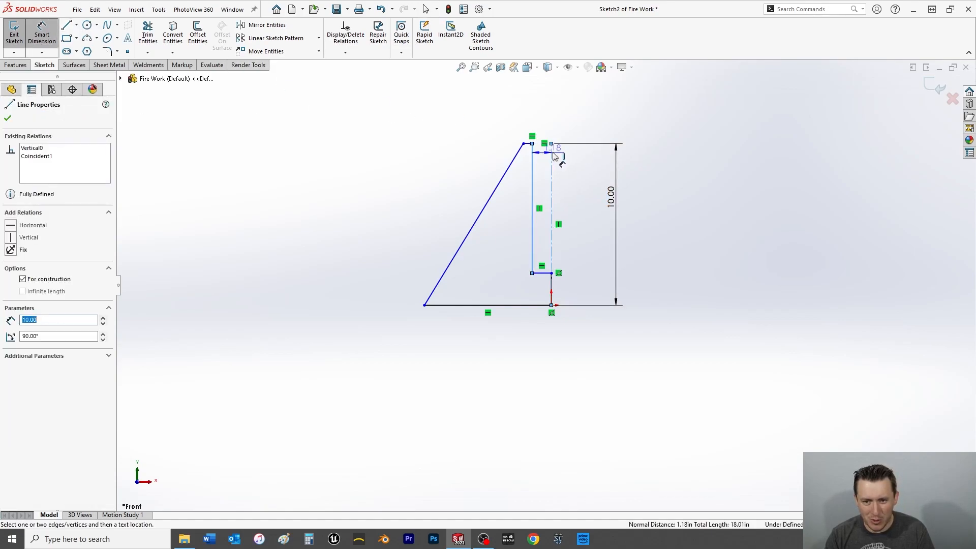
pyautogui.click(575, 107)
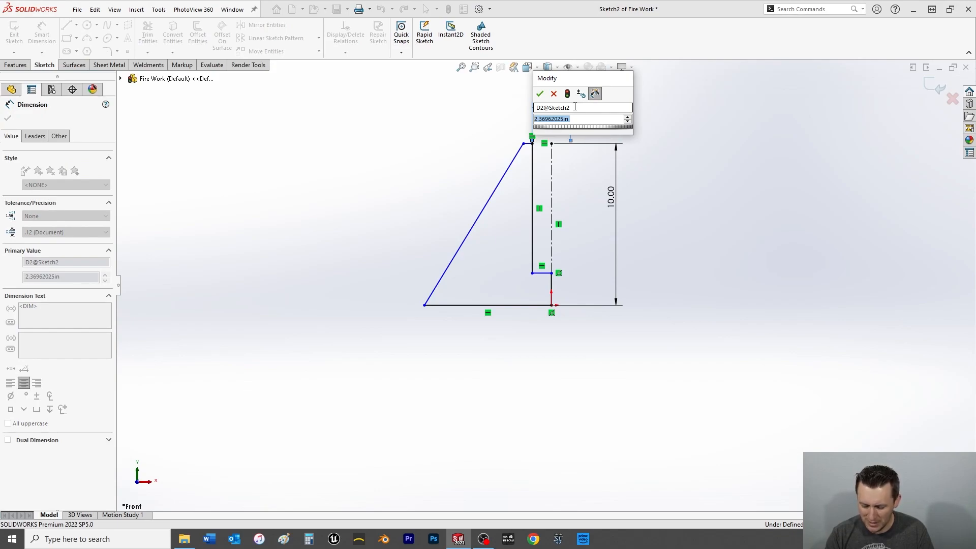
pyautogui.write('0.5')
pyautogui.press('Return')
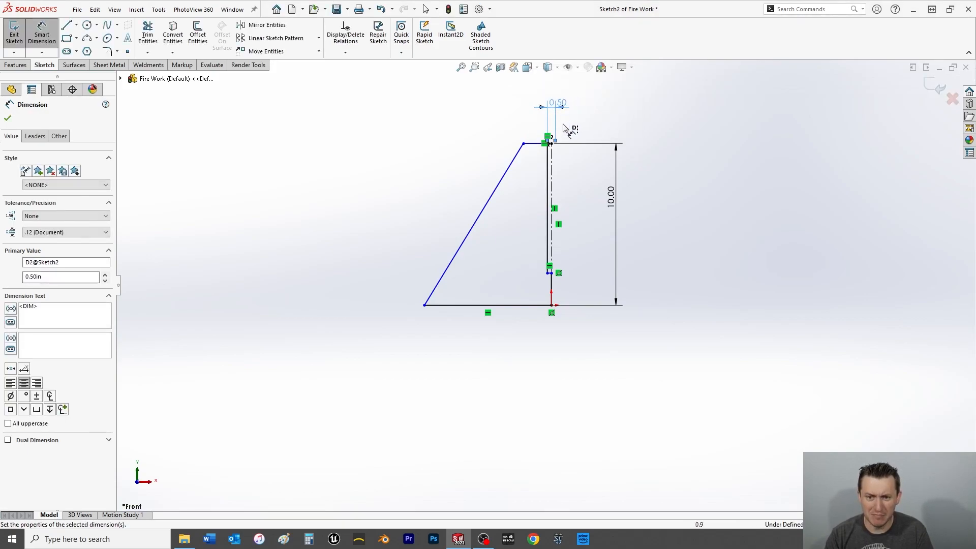
# Dimension the short horizontal line at the profile's upper end as 0.25 in long.
pyautogui.scroll(-5, 568, 127)
pyautogui.click(501, 235)
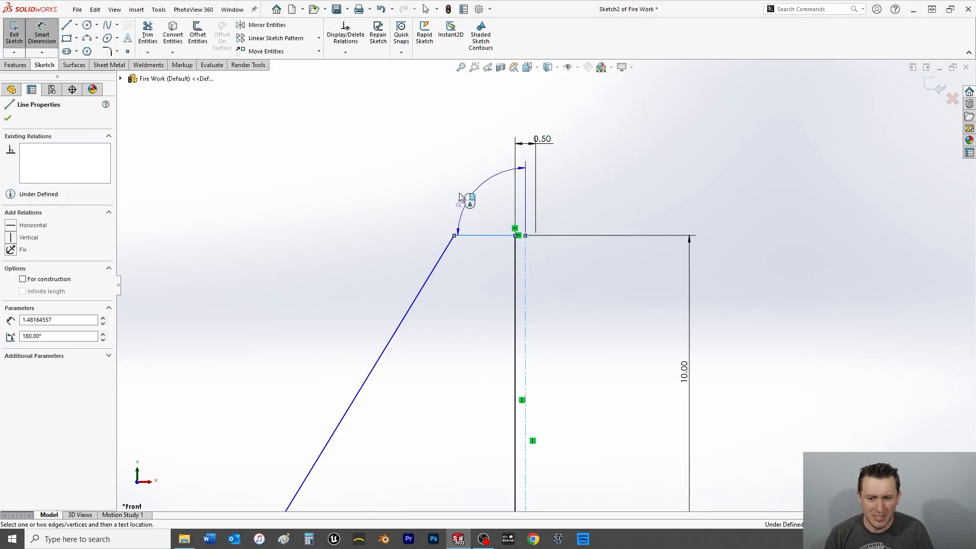
pyautogui.click(485, 235)
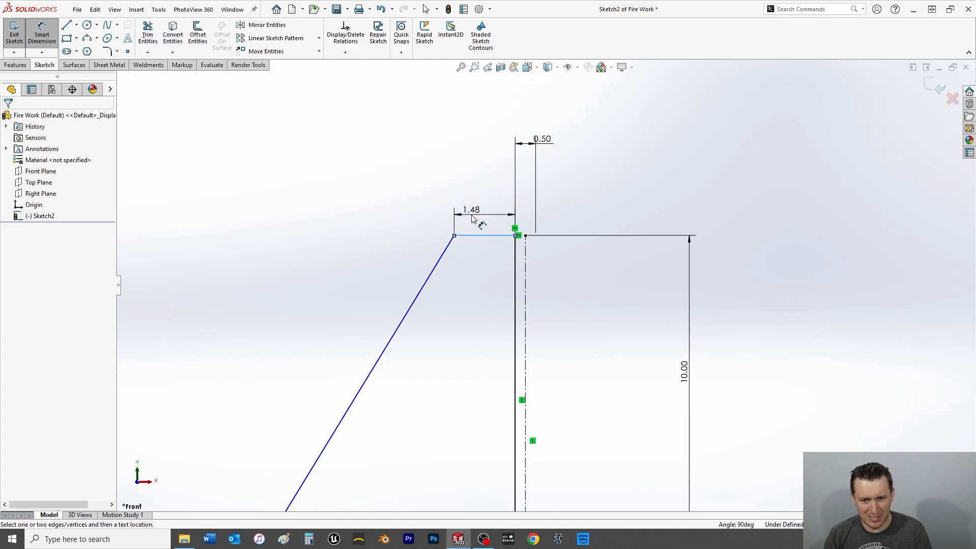
pyautogui.click(471, 218)
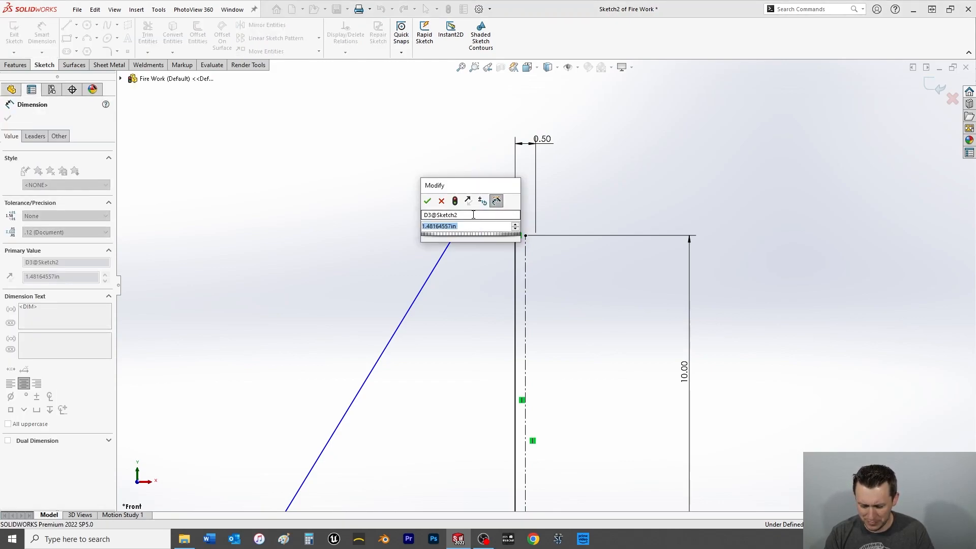
pyautogui.write('0.258')
pyautogui.press('Return')
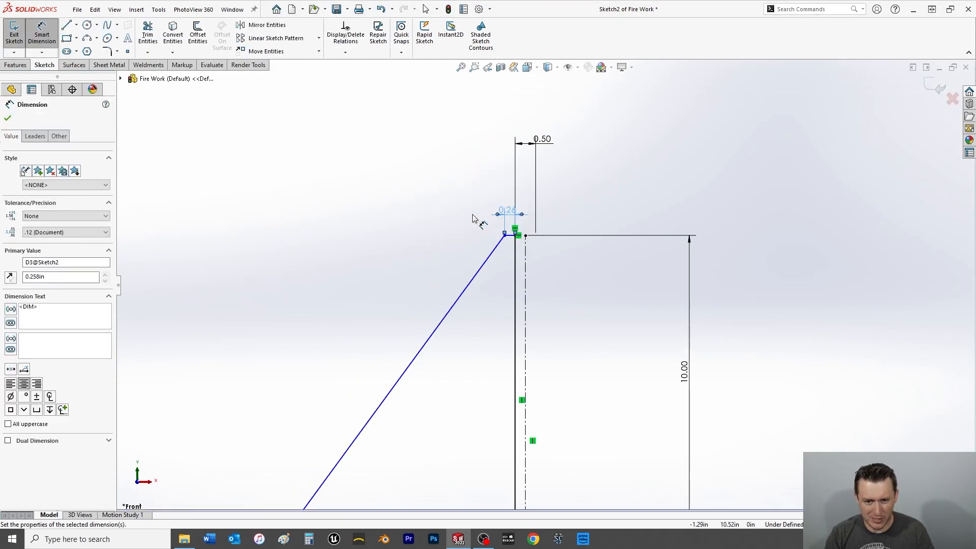
pyautogui.doubleClick(508, 210)
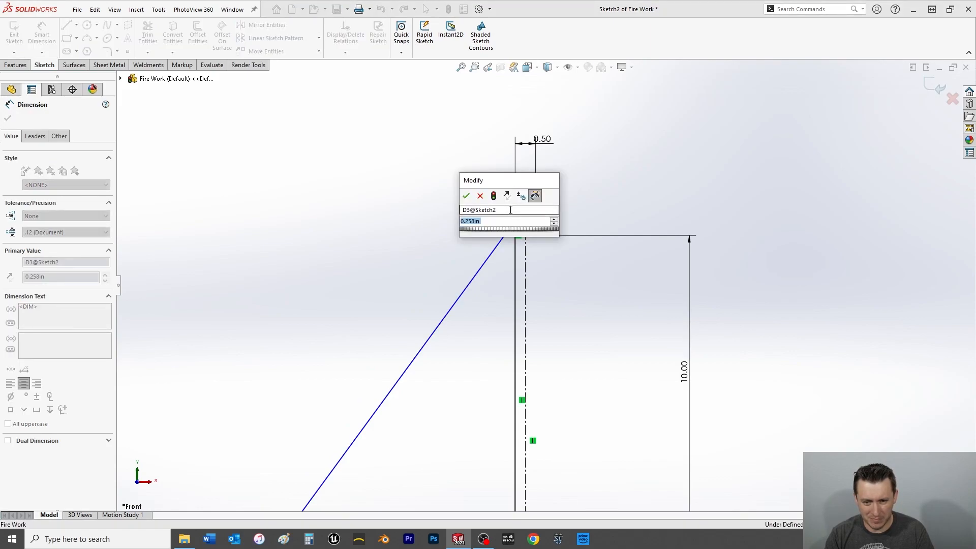
pyautogui.write('.25')
pyautogui.press('Return')
# Dimension the profile's horizontal base line as 8 in long.
pyautogui.scroll(-5, 505, 282)
pyautogui.scroll(6, 505, 255)
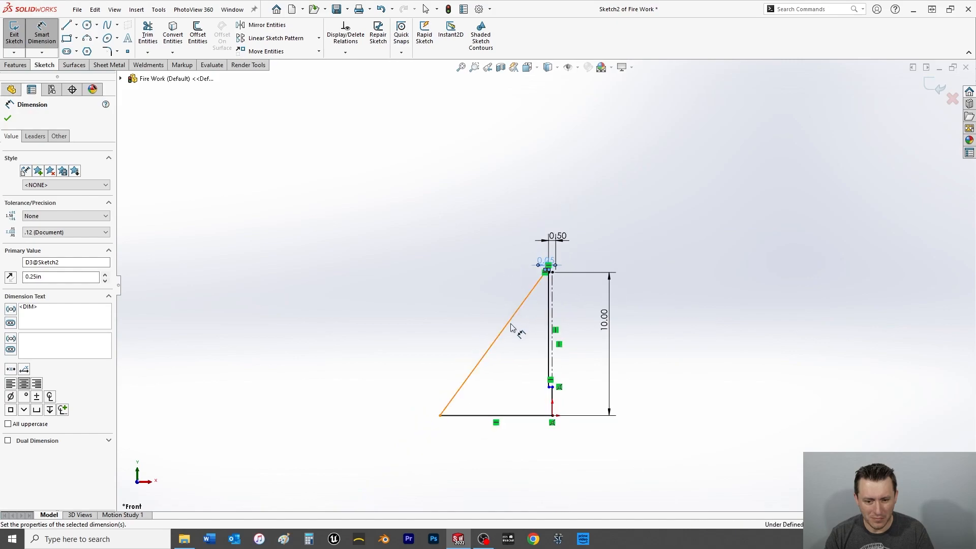
pyautogui.click(463, 417)
pyautogui.click(463, 447)
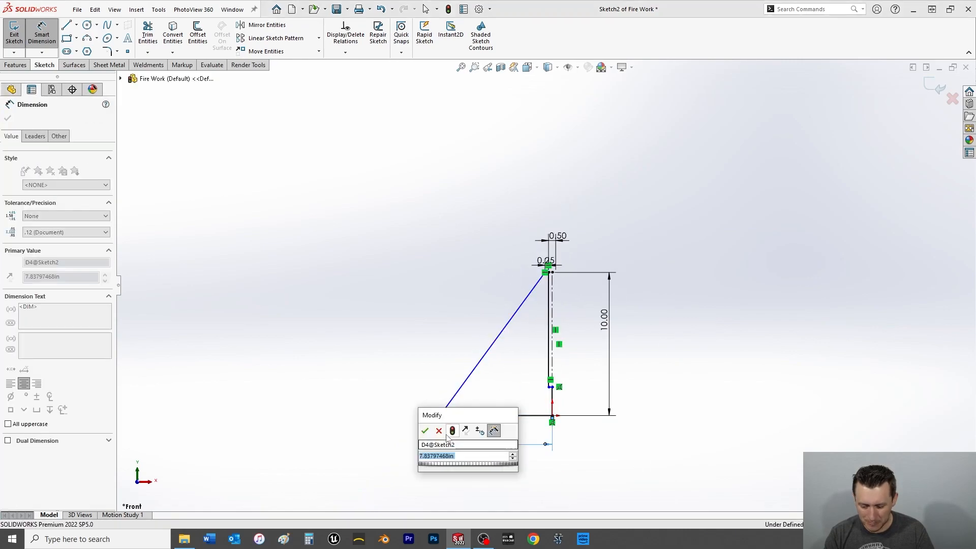
pyautogui.write('8')
pyautogui.press('Return')
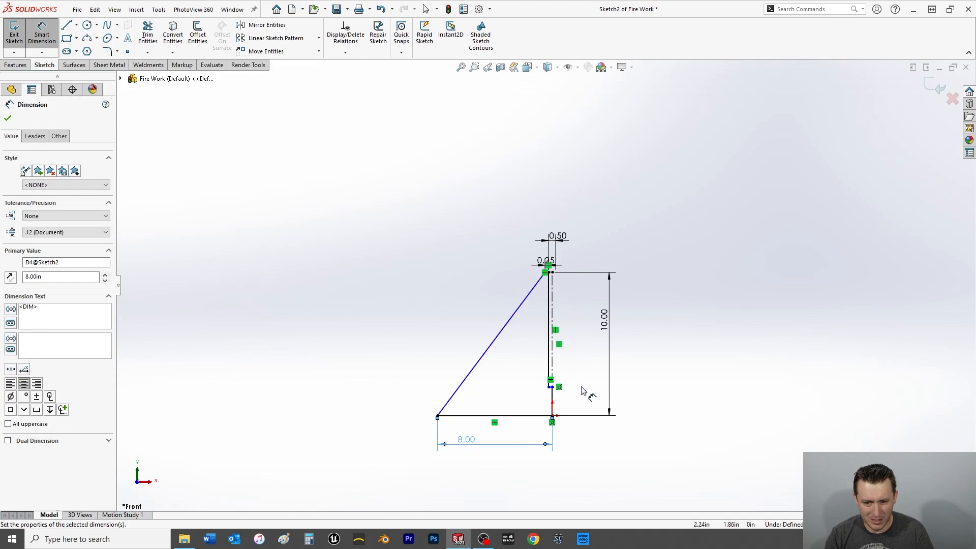
# Dimension the short vertical line between the origin and the inner floor as 2 in long.
pyautogui.scroll(-8, 582, 388)
pyautogui.click(485, 317)
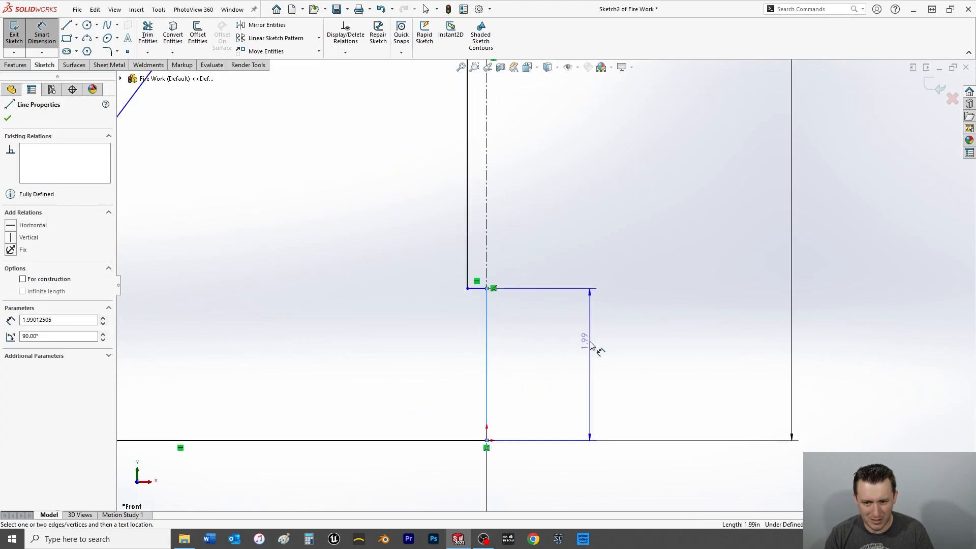
pyautogui.click(585, 341)
pyautogui.scroll(6, 586, 340)
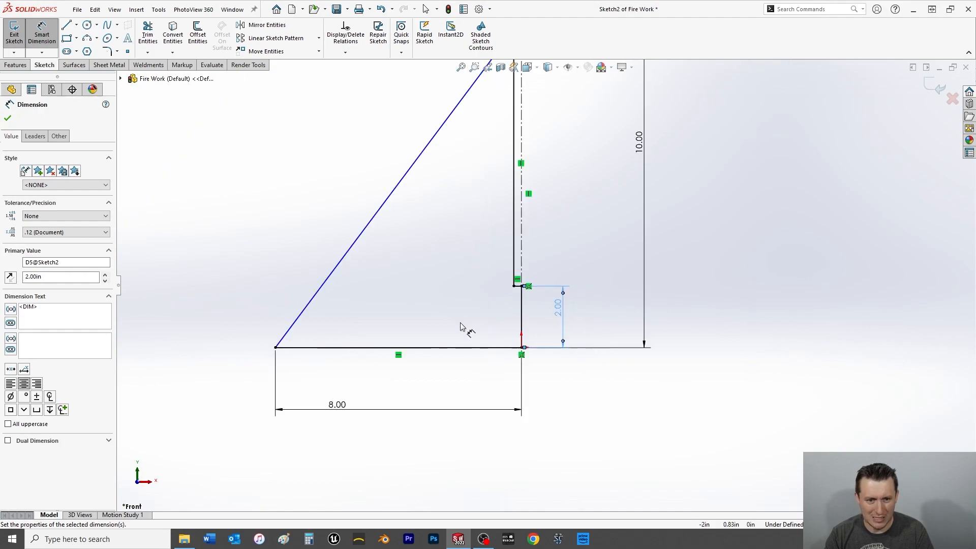
pyautogui.scroll(-4, 531, 196)
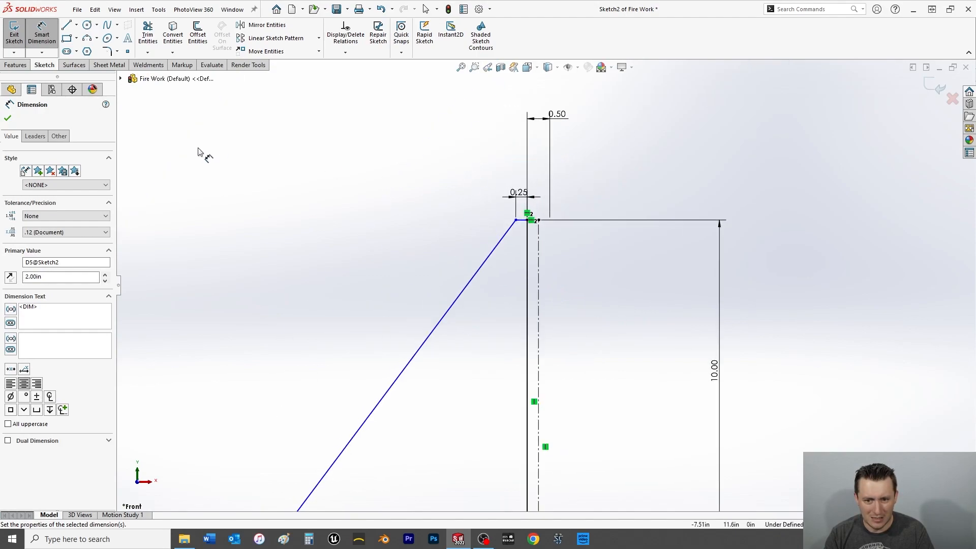
pyautogui.click(8, 118)
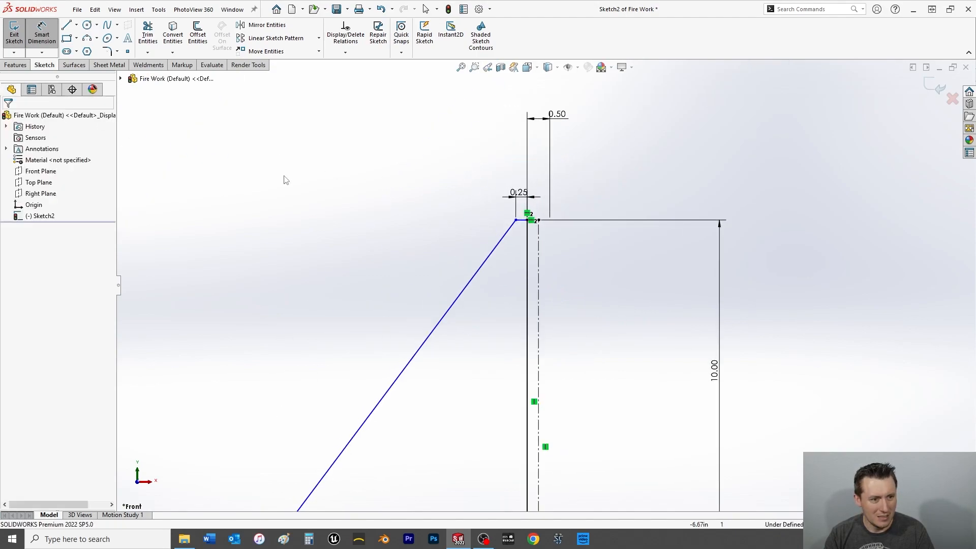
# Apply a vertical relation to the inner wall line and the centerline together.
pyautogui.click(527, 281)
pyautogui.keyDown('ctrl'); pyautogui.click(538, 283); pyautogui.keyUp('ctrl')
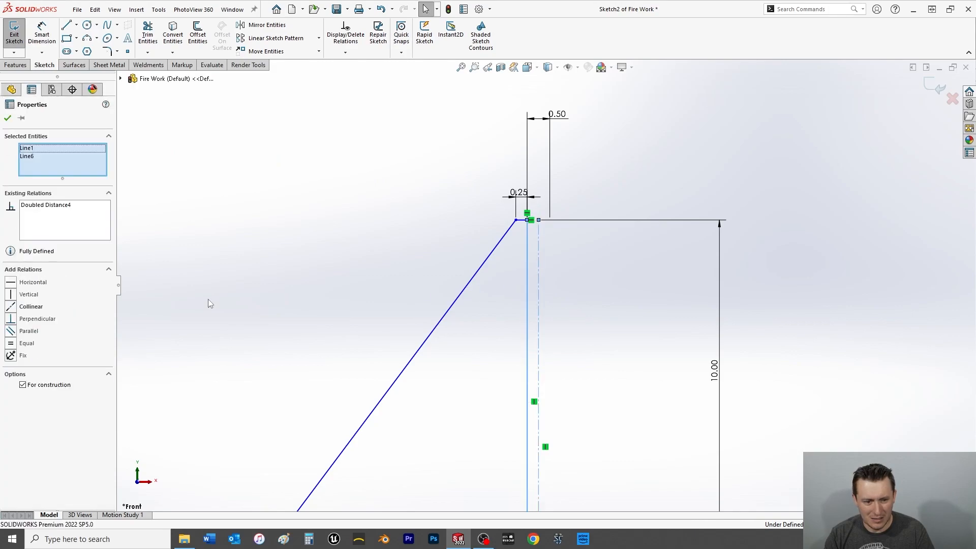
pyautogui.click(12, 297)
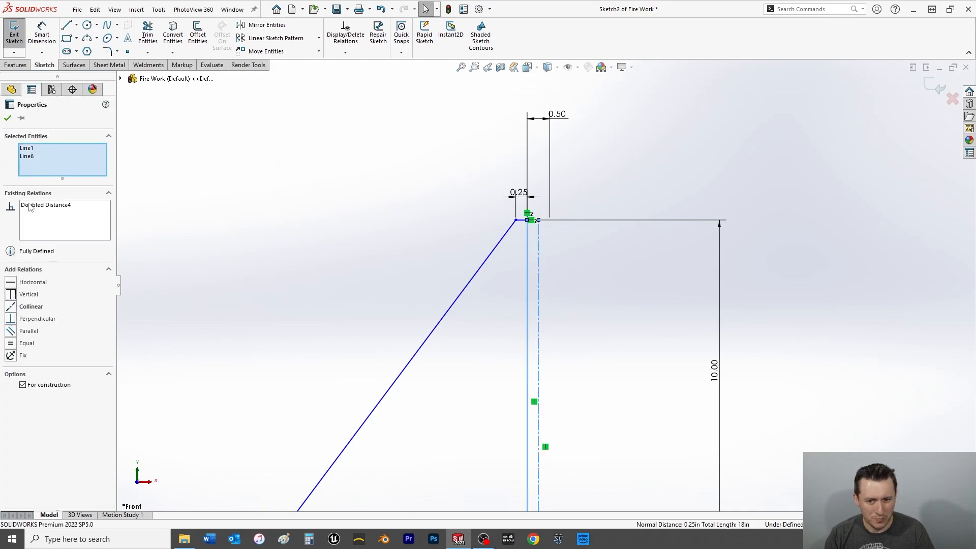
pyautogui.click(7, 119)
# Add a horizontal relation between the sloped outer wall's upper endpoint and the centerline's upper endpoint.
pyautogui.scroll(-3, 529, 226)
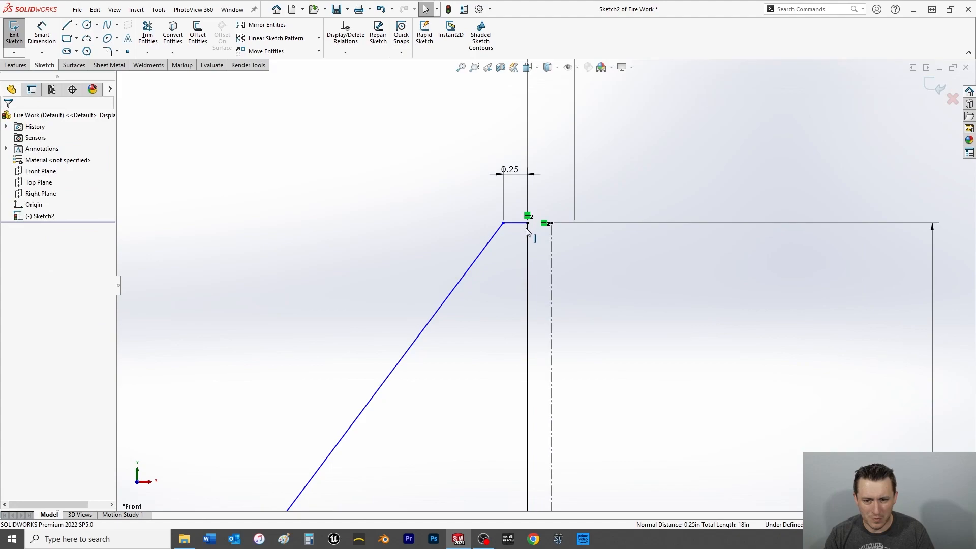
pyautogui.scroll(2, 515, 243)
pyautogui.scroll(3, 518, 285)
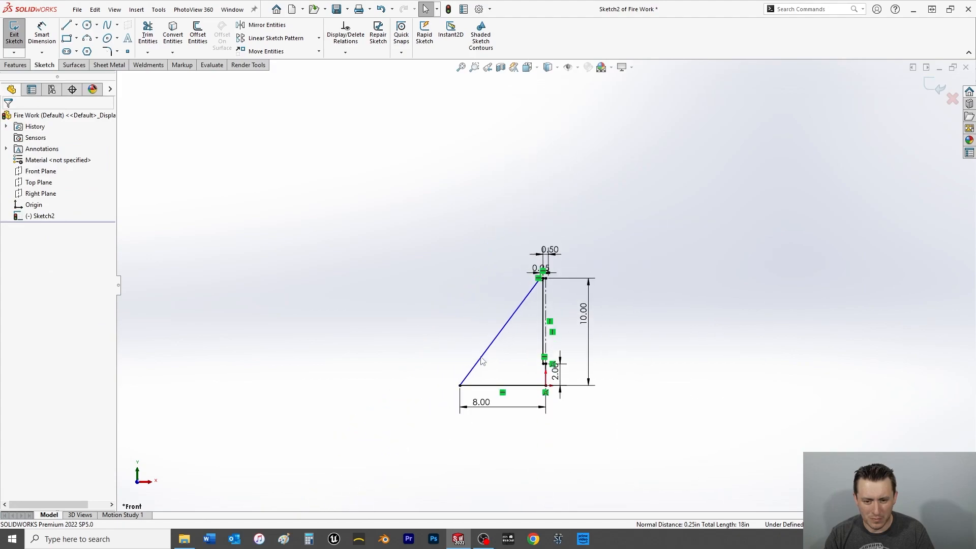
pyautogui.click(473, 363)
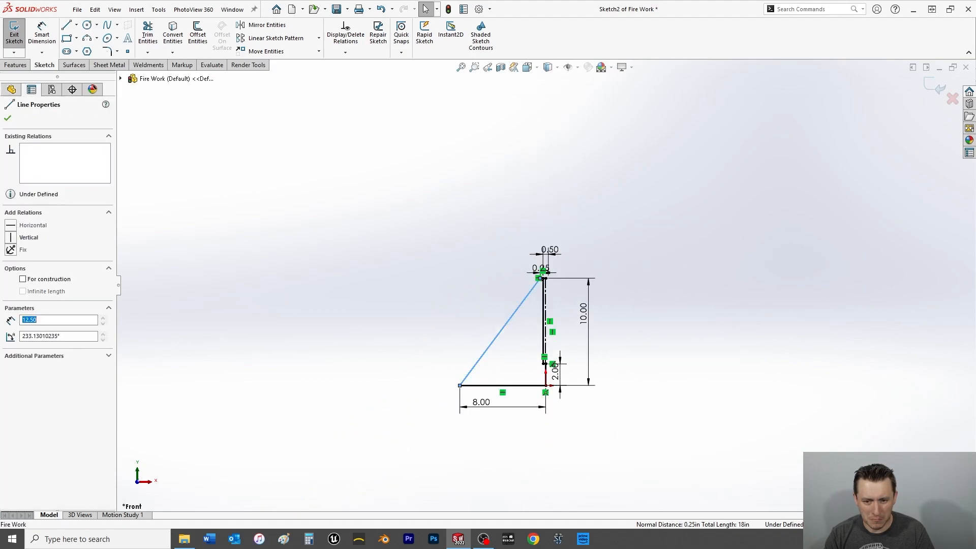
pyautogui.scroll(-2, 549, 294)
pyautogui.click(522, 294)
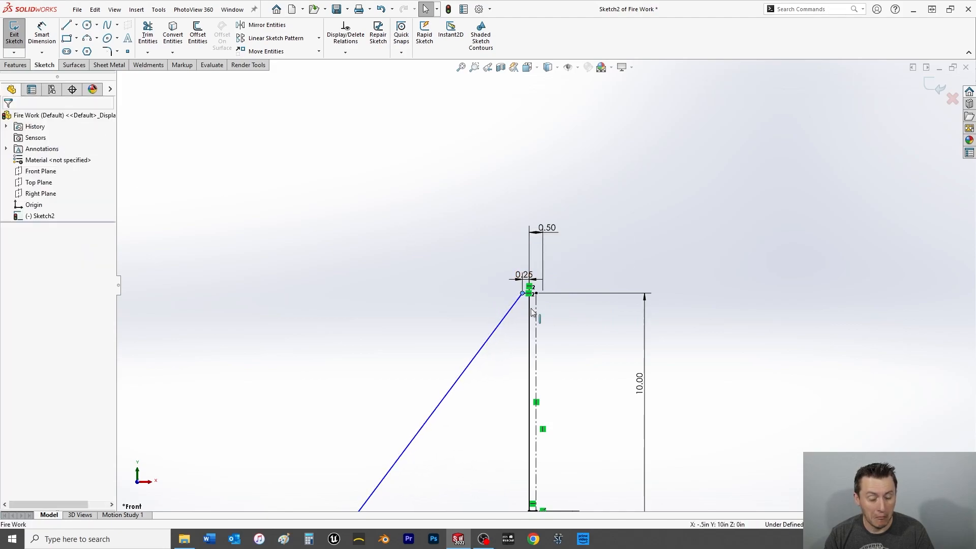
pyautogui.scroll(-3, 530, 307)
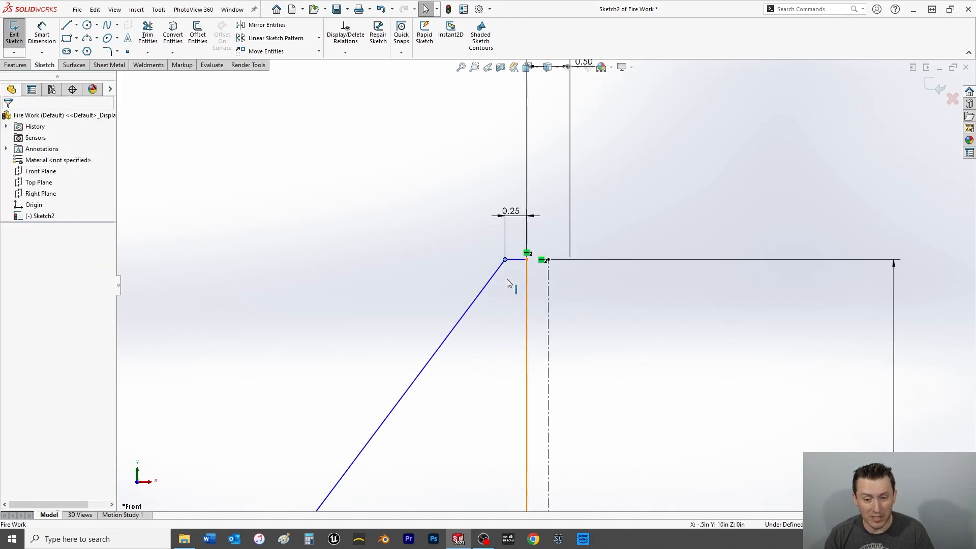
pyautogui.keyDown('ctrl'); pyautogui.click(547, 260); pyautogui.keyUp('ctrl')
pyautogui.click(10, 282)
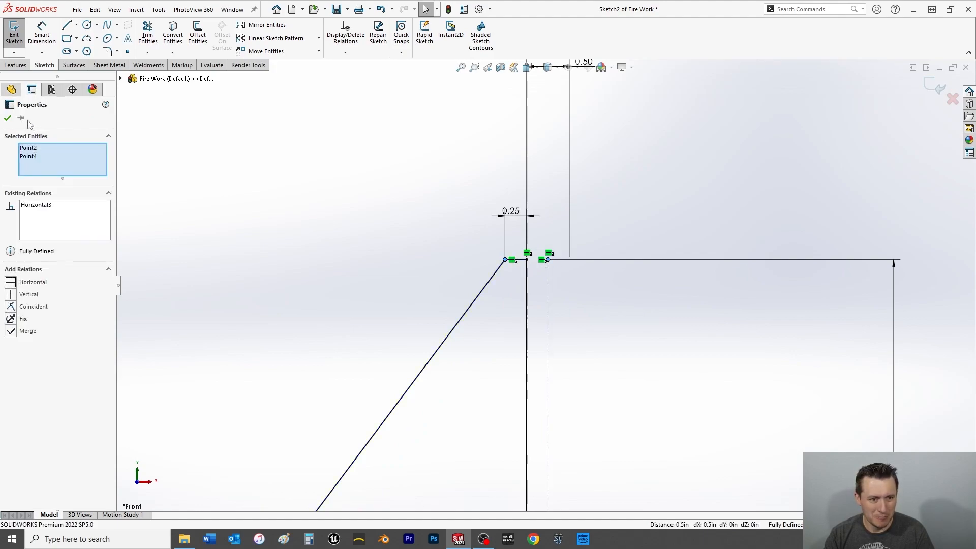
pyautogui.click(8, 117)
pyautogui.scroll(5, 434, 281)
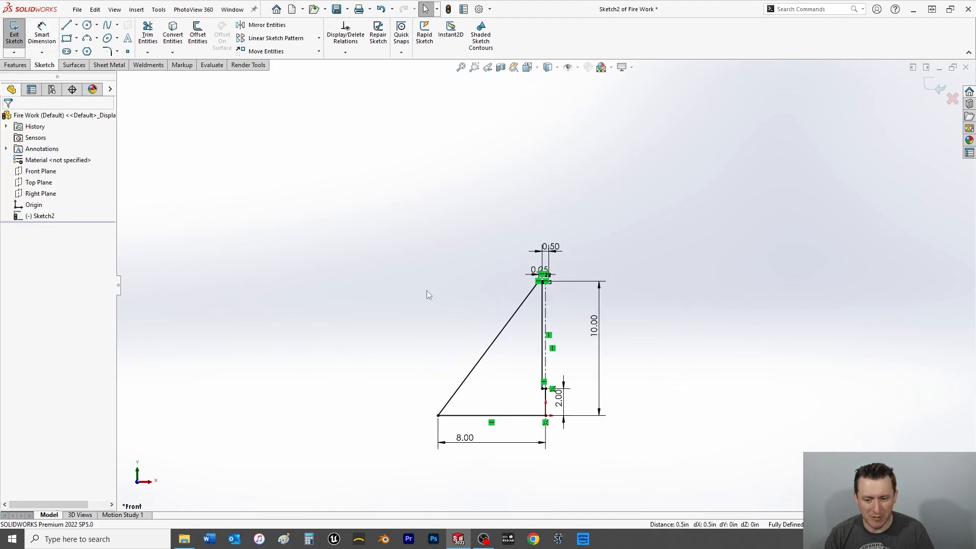
# Revolve the profile 360 degrees around the vertical centerline into a solid boss.
pyautogui.click(15, 65)
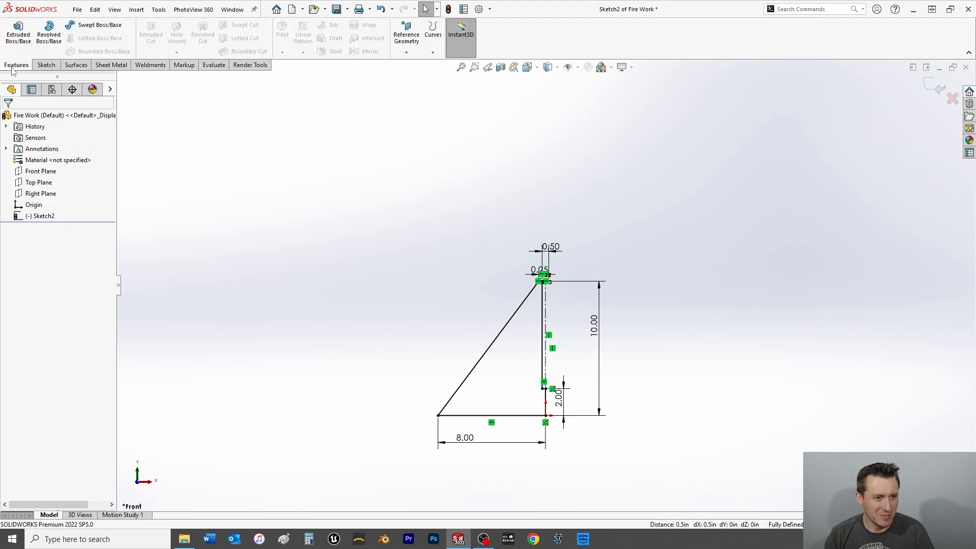
pyautogui.click(53, 41)
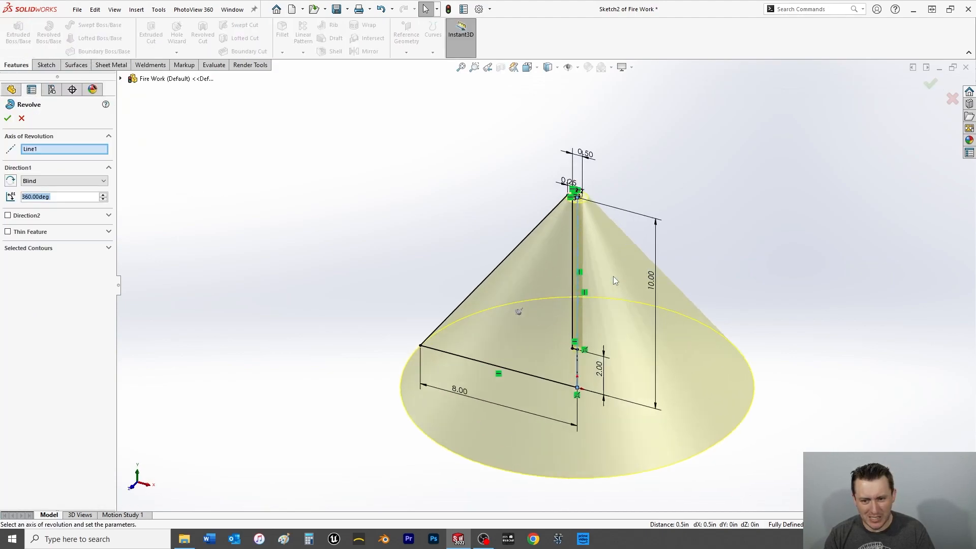
pyautogui.click(8, 119)
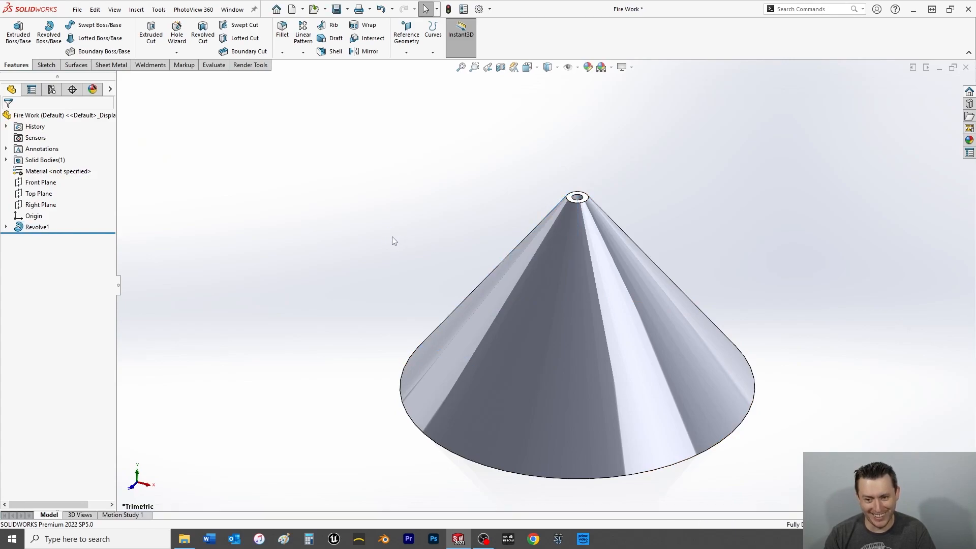
# Set the base line's length in the revolve's sketch to 4 in and save the part.
pyautogui.click(6, 227)
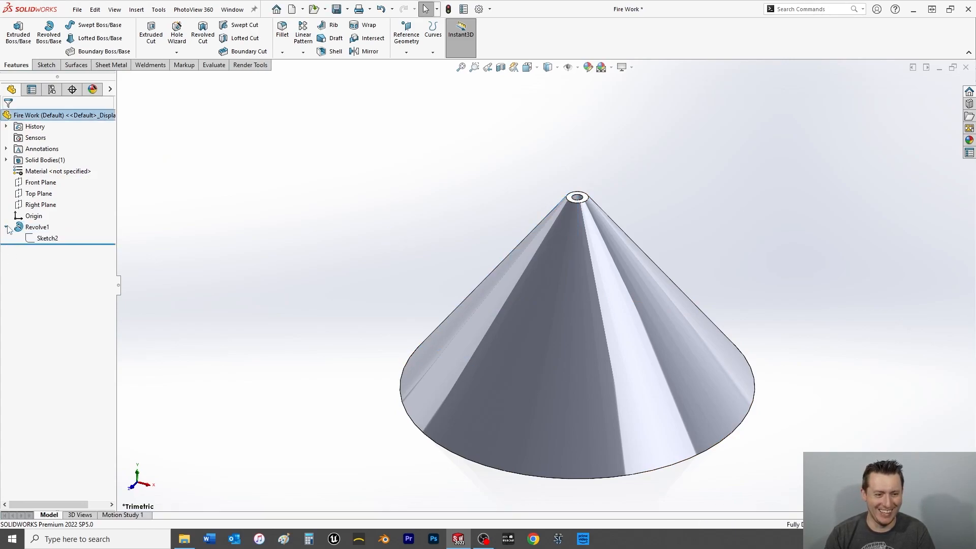
pyautogui.click(46, 238)
pyautogui.click(456, 386)
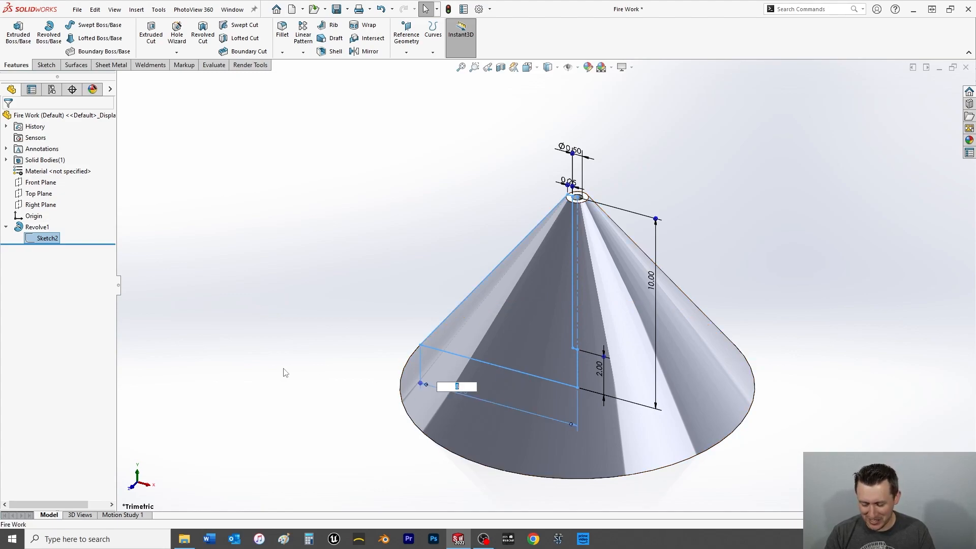
pyautogui.write('4')
pyautogui.press('Return')
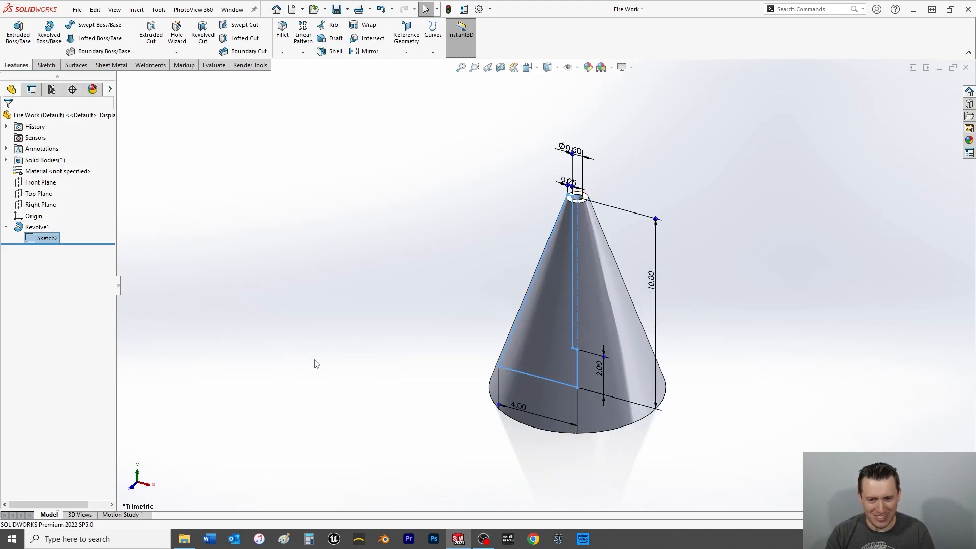
pyautogui.click(6, 227)
pyautogui.click(319, 254)
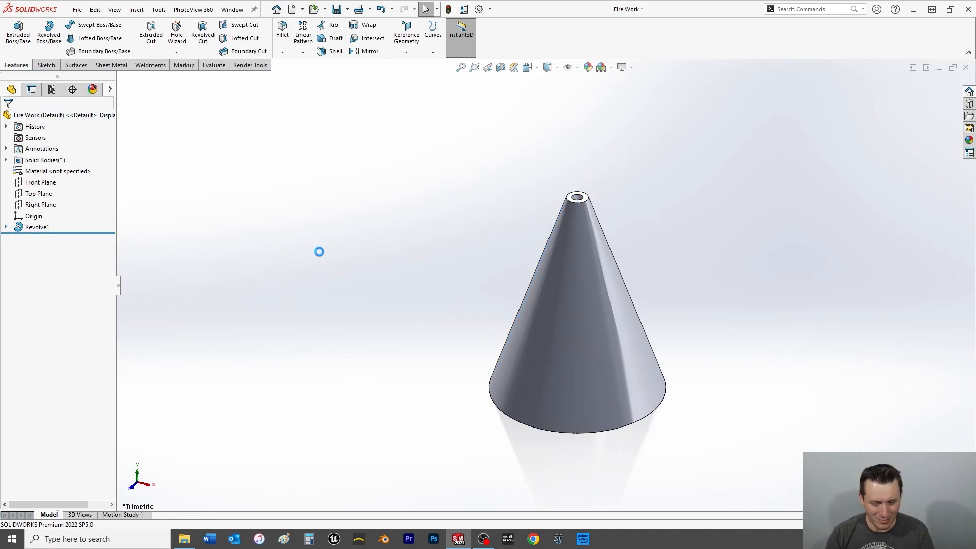
# Orient the cone to the front view.
pyautogui.press('space')
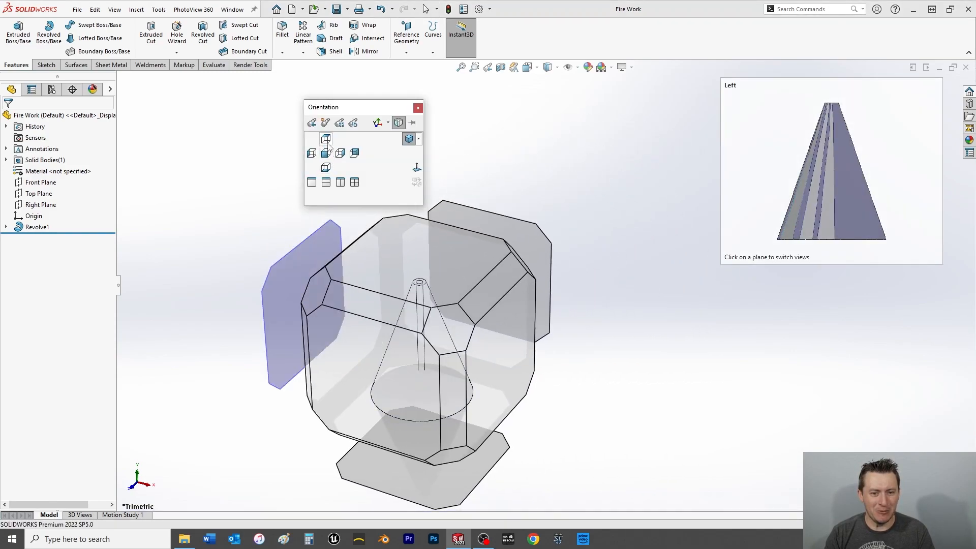
pyautogui.click(326, 153)
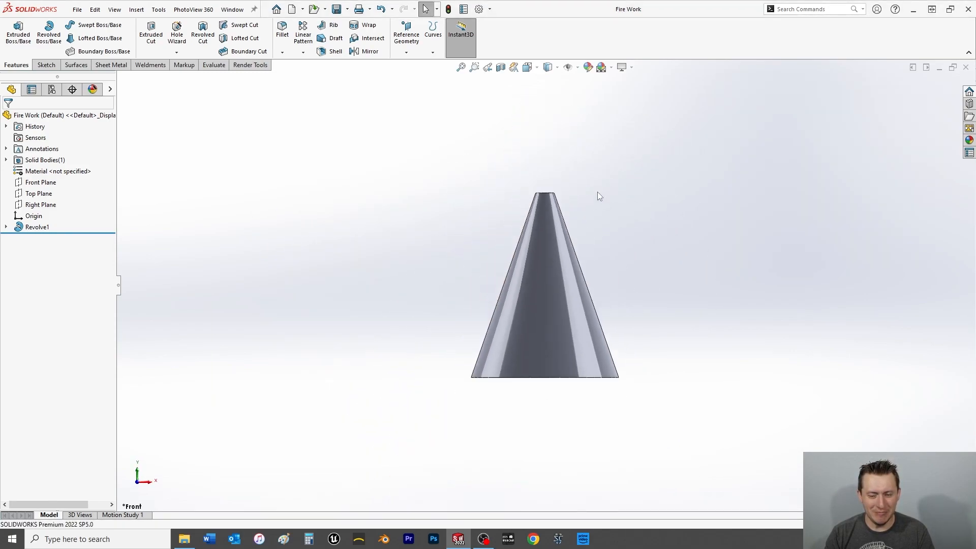
pyautogui.click(46, 65)
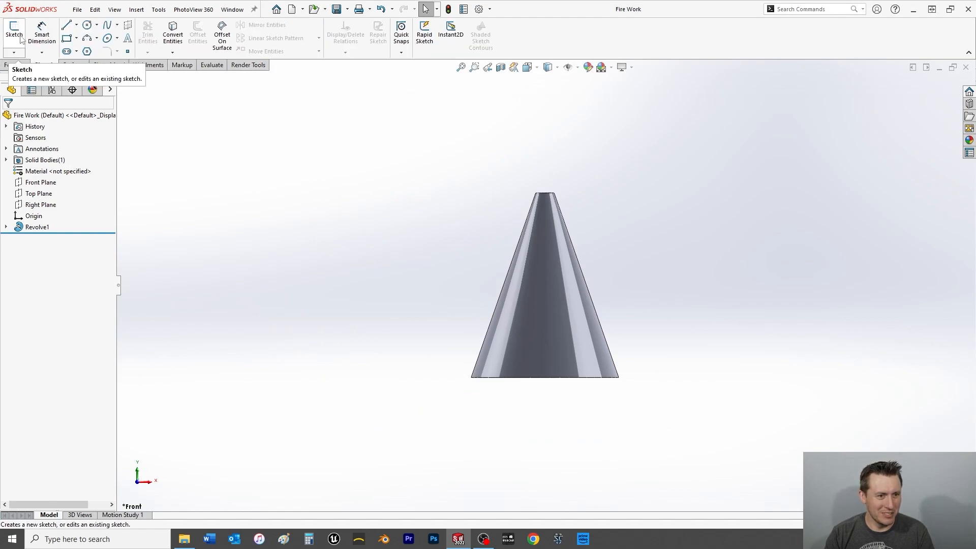
pyautogui.click(20, 39)
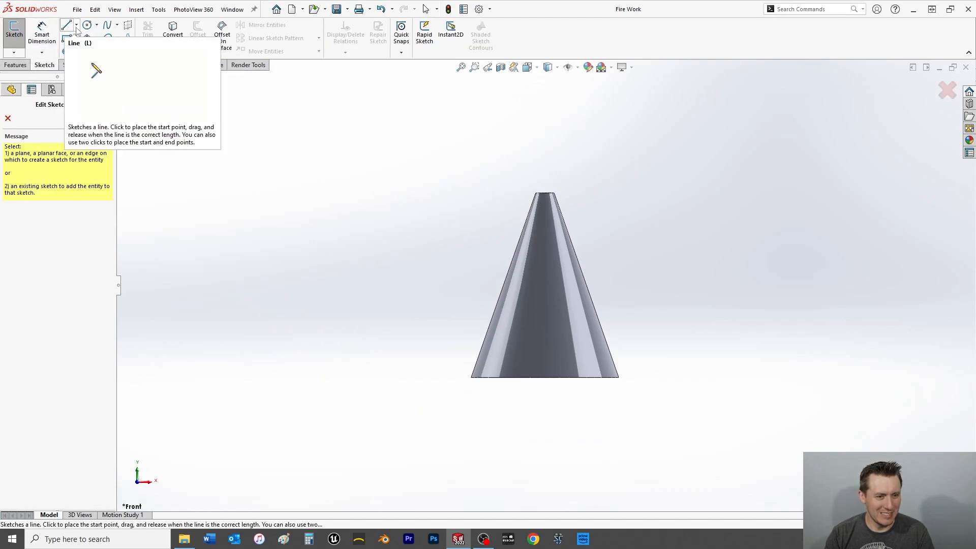
pyautogui.click(7, 118)
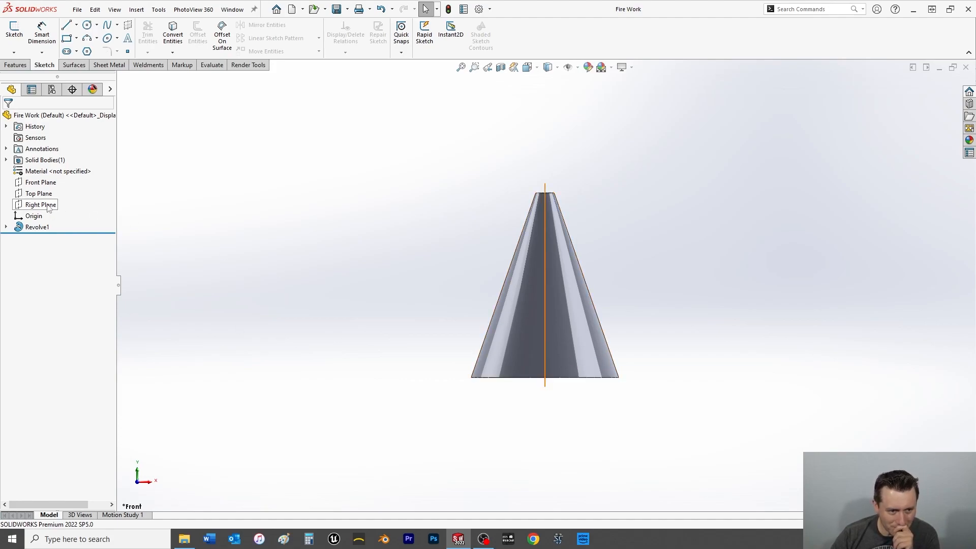
# Show a section view cut through the Front Plane and start a sketch on that plane.
pyautogui.click(36, 184)
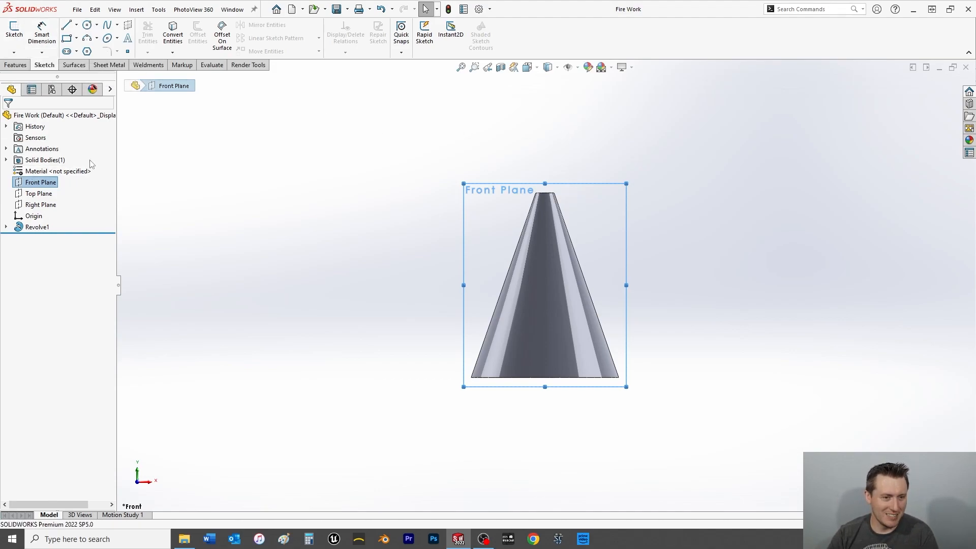
pyautogui.scroll(-6, 597, 196)
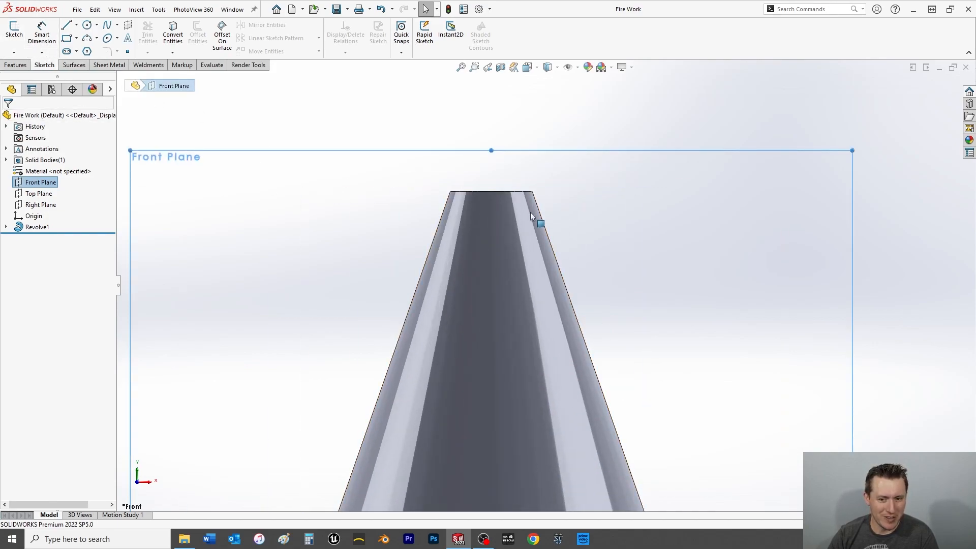
pyautogui.click(500, 68)
pyautogui.click(8, 118)
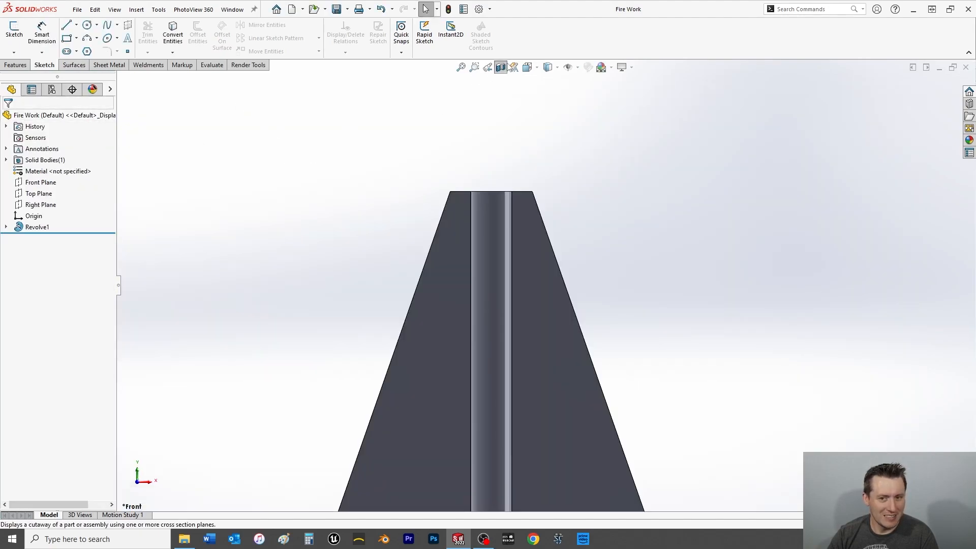
pyautogui.click(41, 182)
pyautogui.click(14, 32)
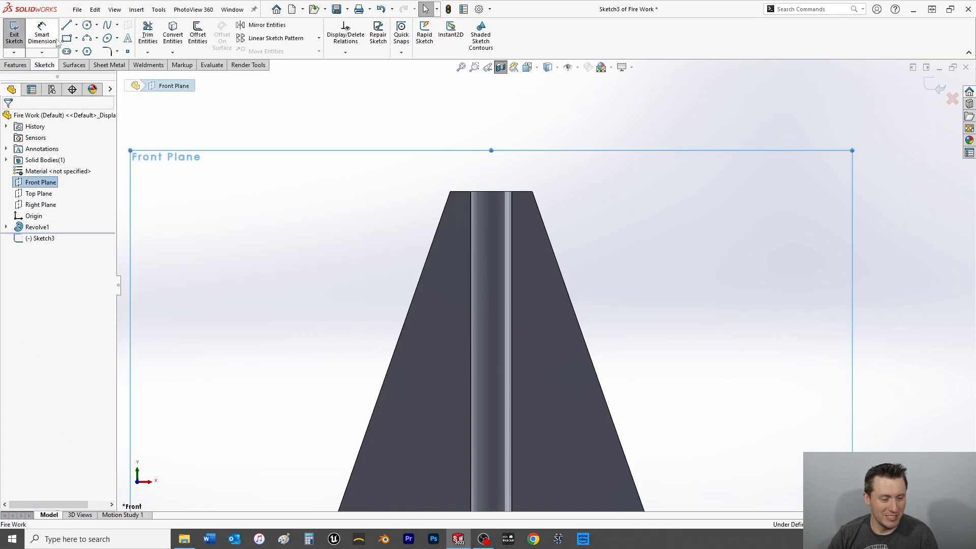
pyautogui.click(87, 38)
pyautogui.scroll(2, 483, 239)
pyautogui.scroll(-4, 498, 224)
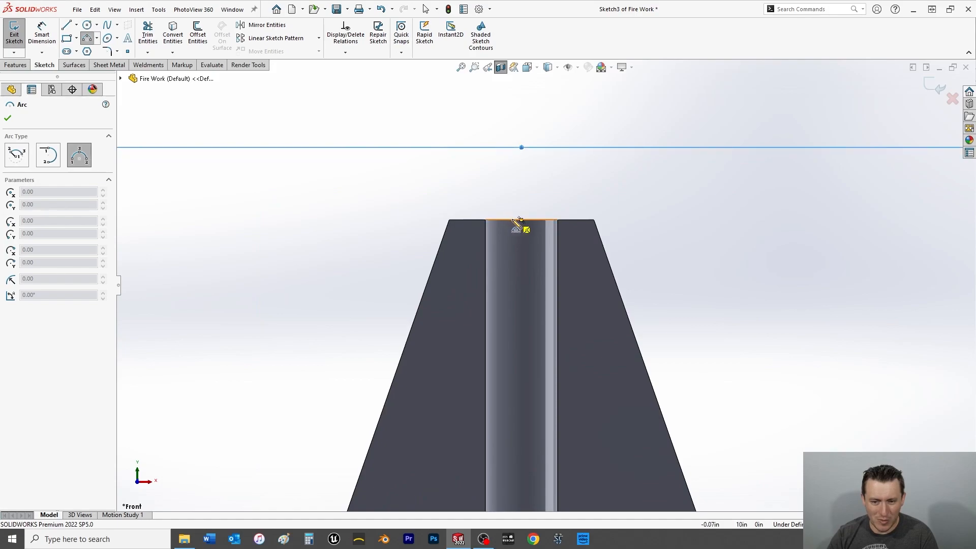
pyautogui.click(521, 220)
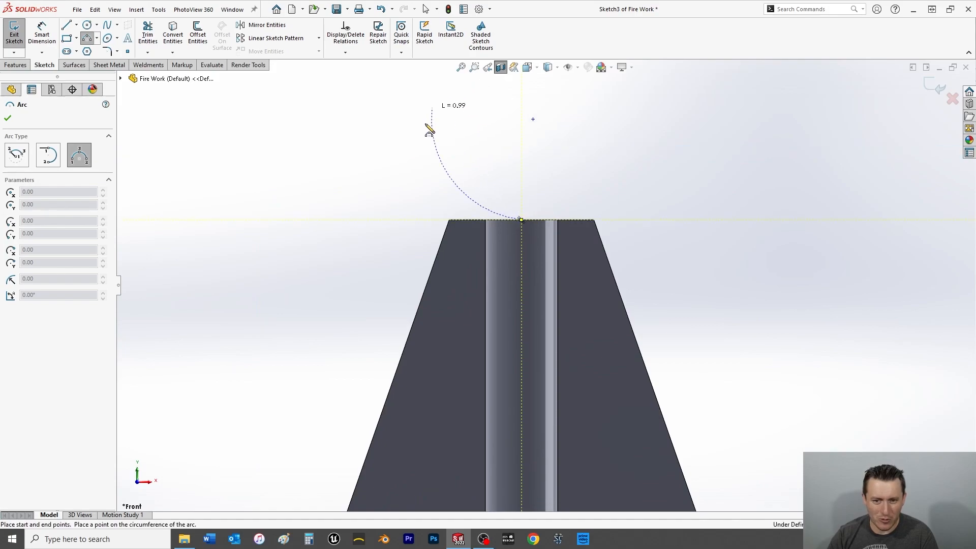
pyautogui.scroll(5, 447, 139)
# Save the part and sketch a six-point spline from the middle of the cone's top edge, arching up and then waving down to the left.
pyautogui.hotkey('ctrl', 's')
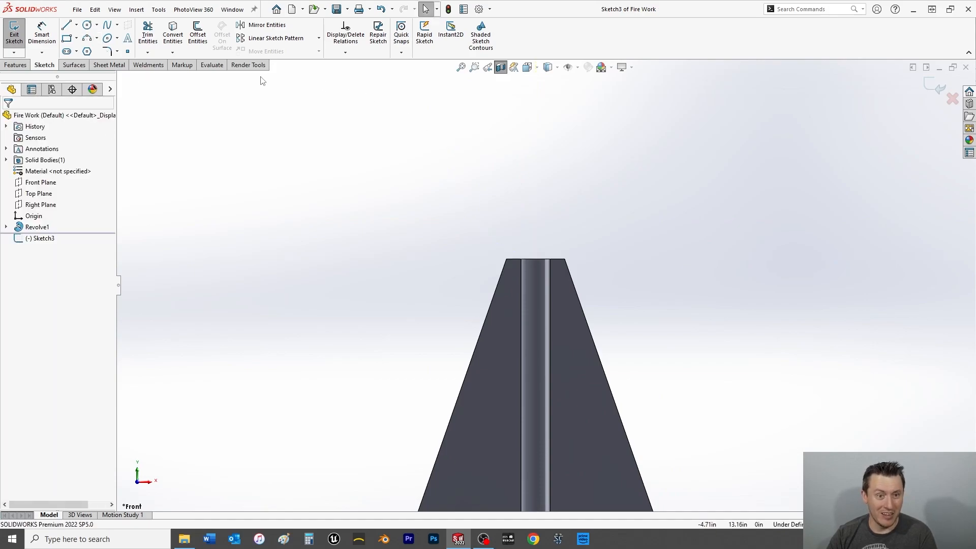
pyautogui.click(107, 26)
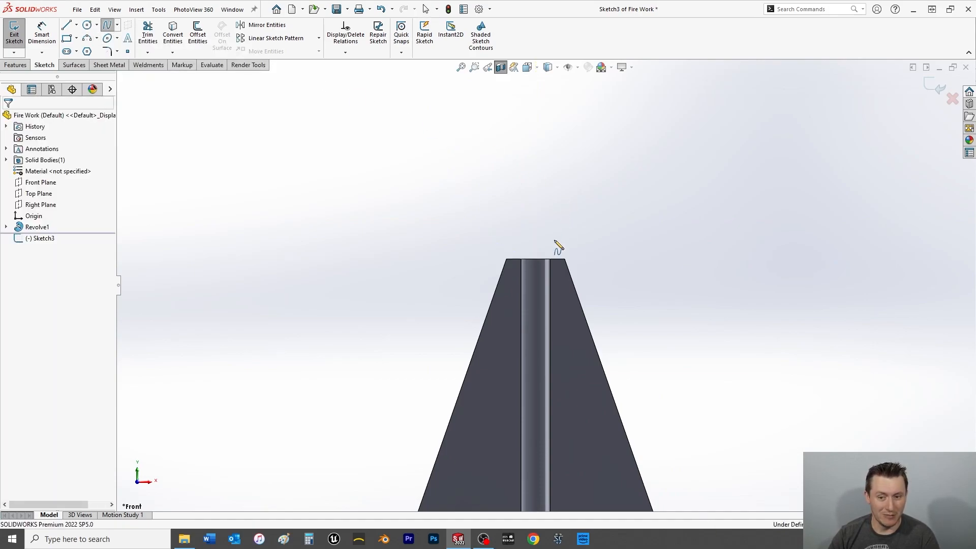
pyautogui.click(535, 258)
pyautogui.click(503, 146)
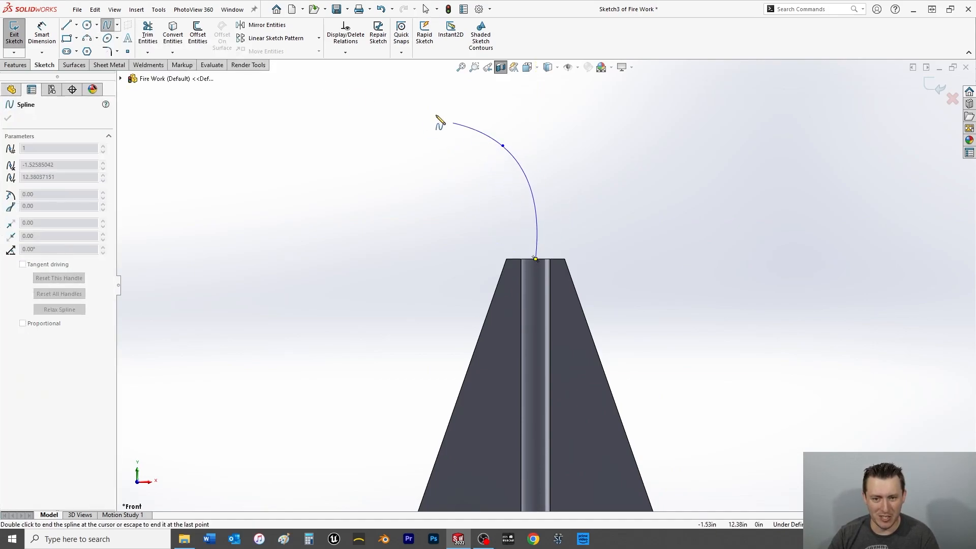
pyautogui.click(300, 117)
pyautogui.click(219, 209)
pyautogui.click(155, 251)
pyautogui.scroll(3, 159, 286)
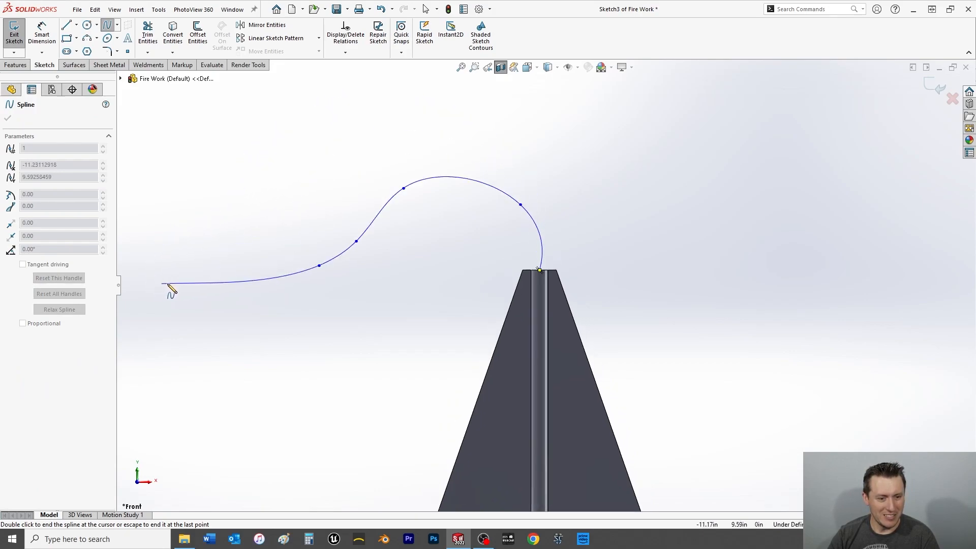
pyautogui.click(219, 329)
pyautogui.rightClick(209, 327)
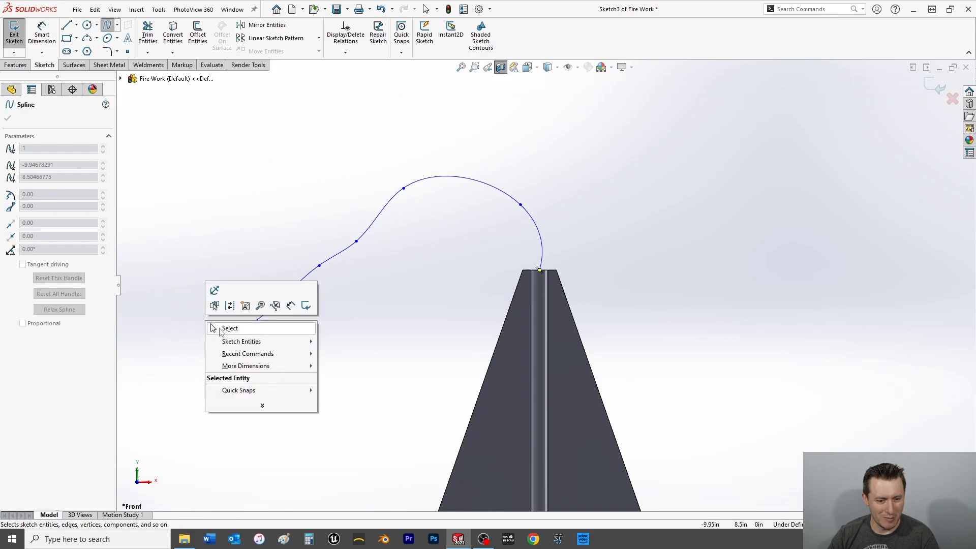
pyautogui.click(224, 327)
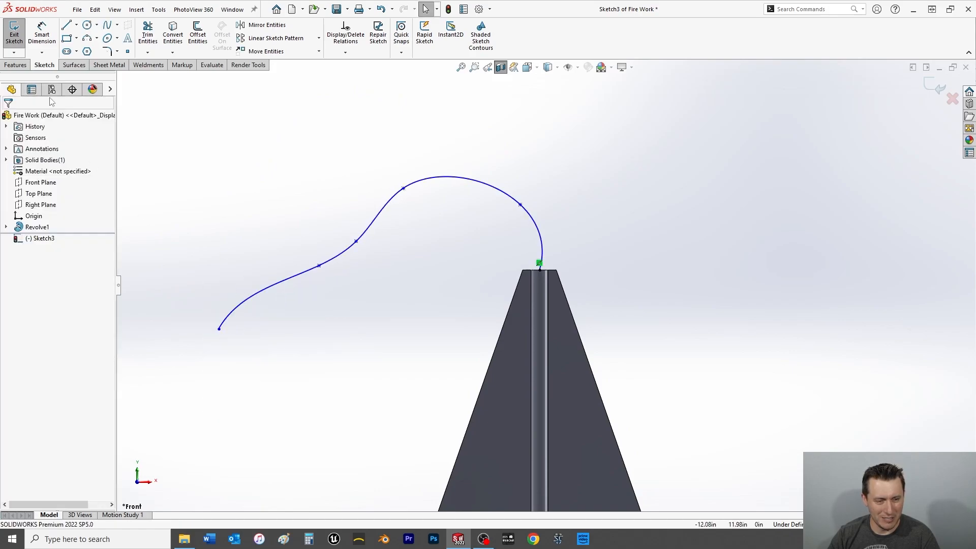
pyautogui.click(229, 320)
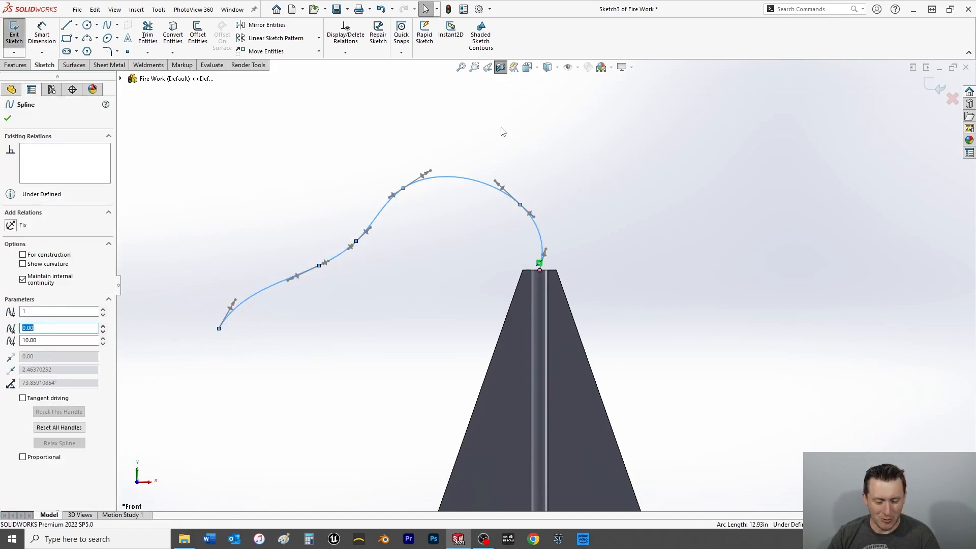
pyautogui.click(42, 33)
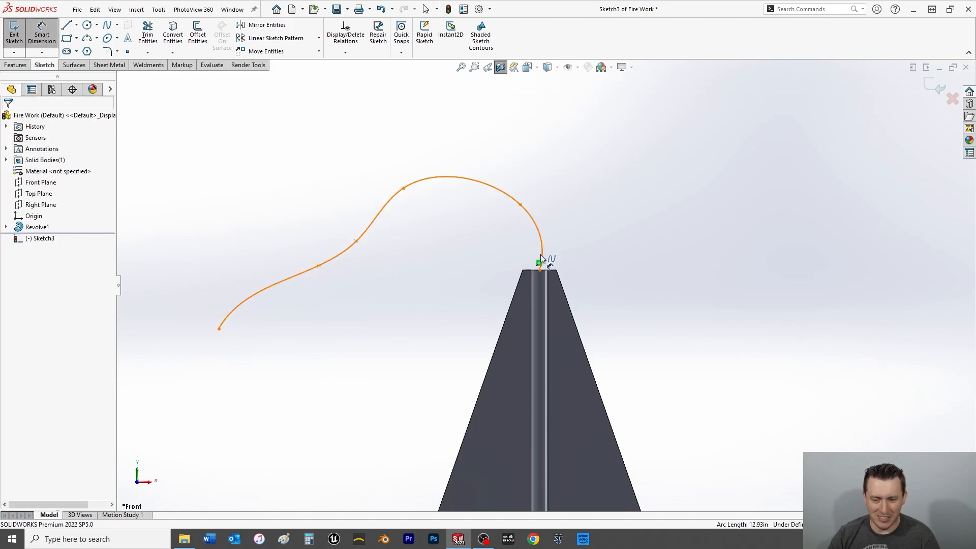
pyautogui.press('Escape')
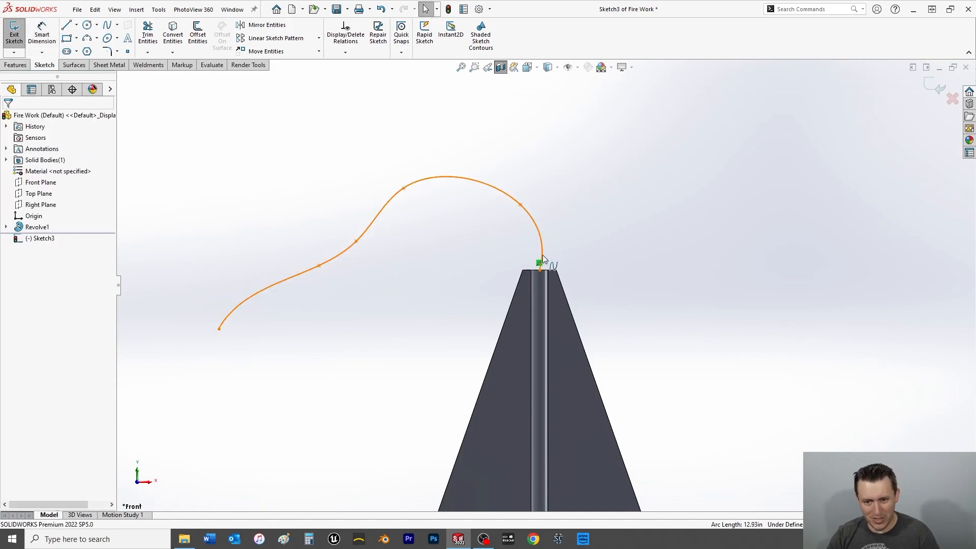
# Stretch the tangent handle at the spline's cone end upward with a vertical relation, and exit the sketch.
pyautogui.click(543, 255)
pyautogui.moveTo(546, 249); pyautogui.dragTo(540, 175)
pyautogui.click(26, 237)
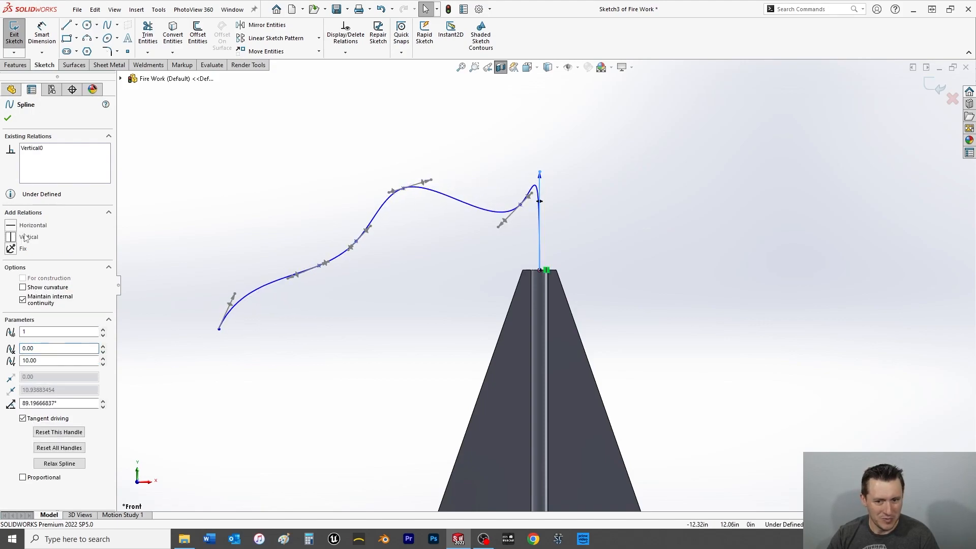
pyautogui.click(8, 118)
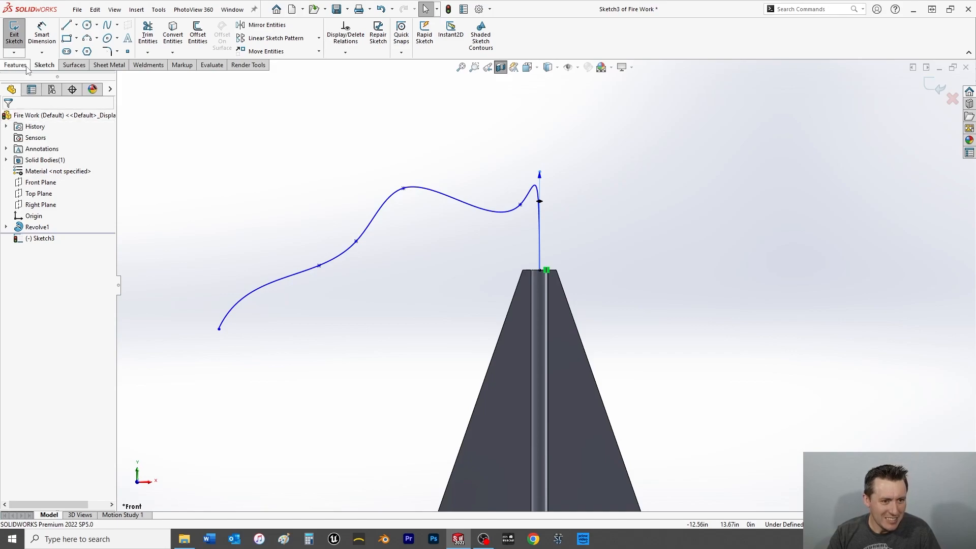
pyautogui.click(14, 35)
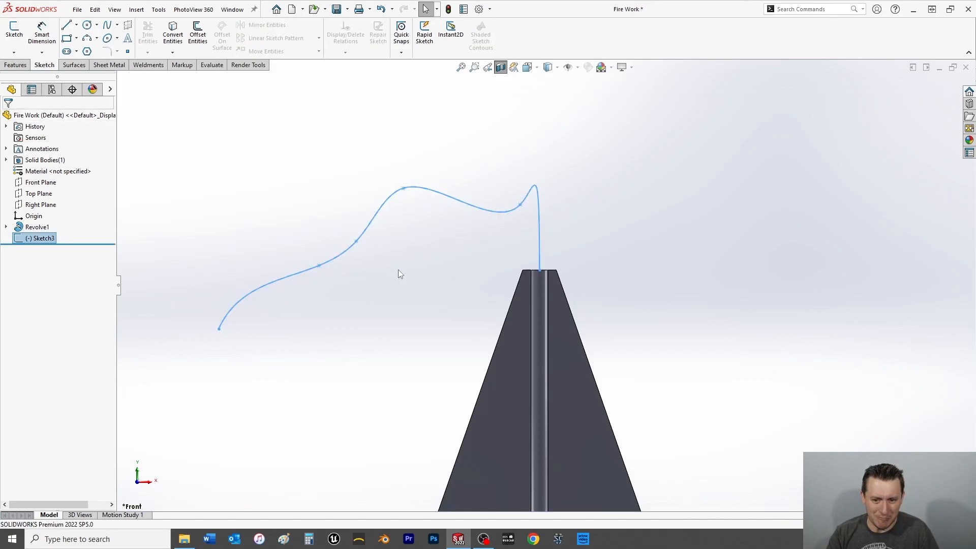
# Turn off the section view and start a sketch on the ring-shaped top face of the cone.
pyautogui.click(501, 67)
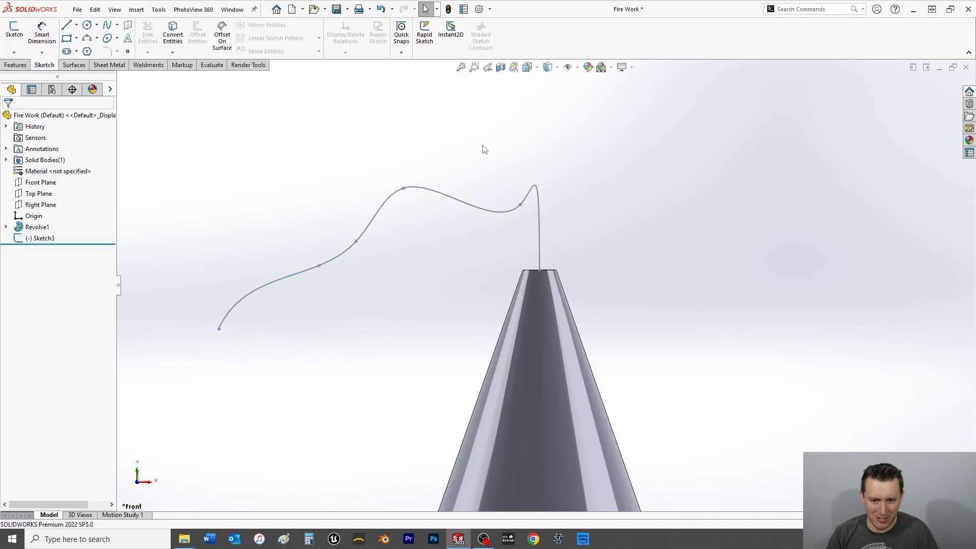
pyautogui.moveTo(612, 223); pyautogui.dragTo(608, 271, button='middle')
pyautogui.scroll(-5, 553, 266)
pyautogui.moveTo(549, 265); pyautogui.dragTo(548, 264, button='middle')
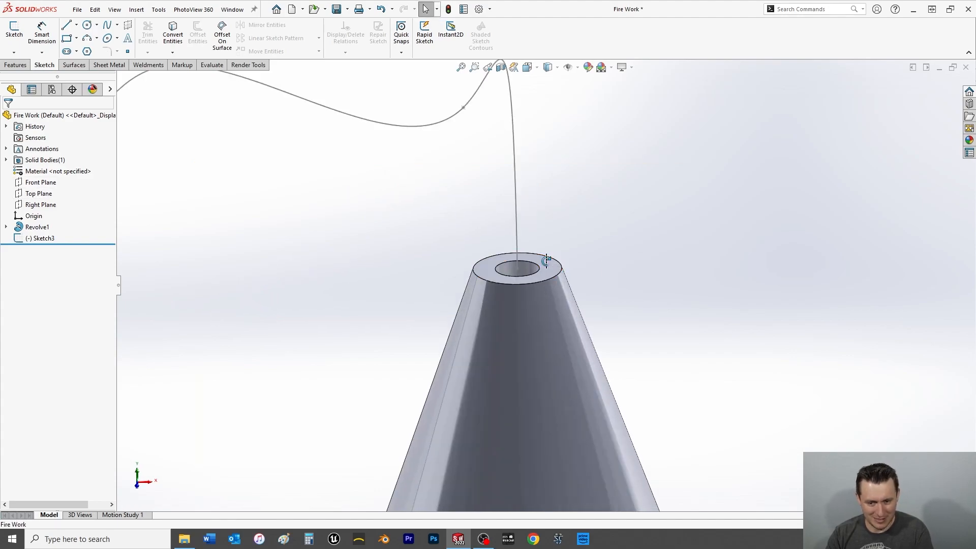
pyautogui.click(540, 263)
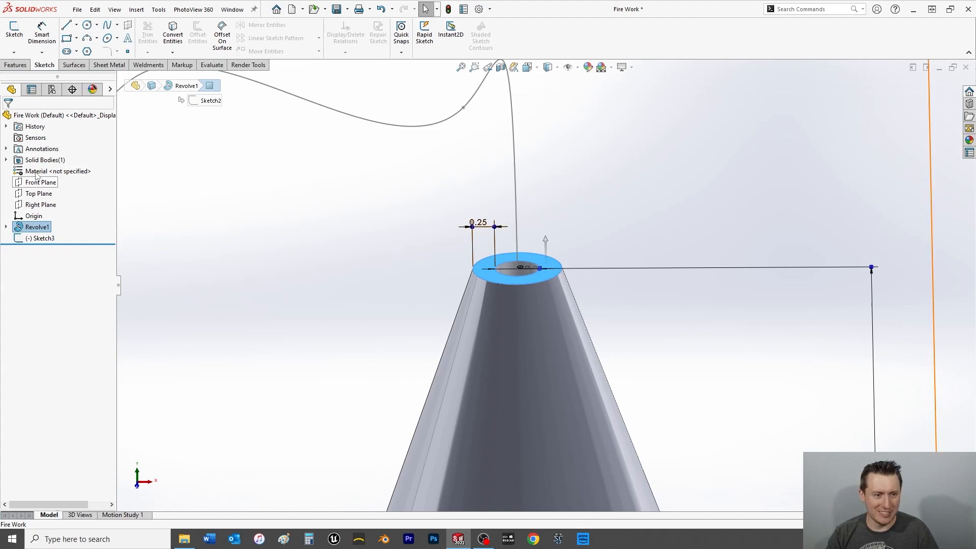
pyautogui.click(17, 33)
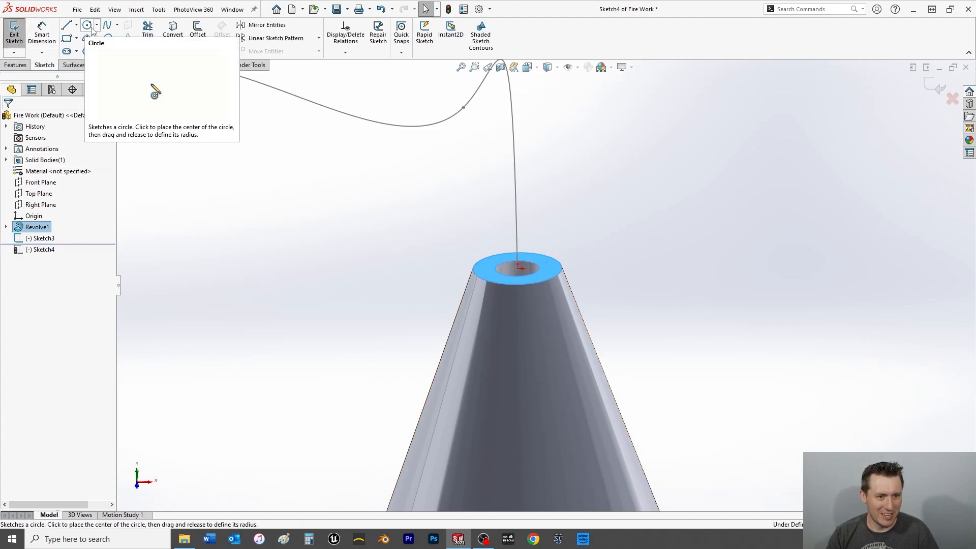
# Sketch a free-standing circle with a radius of about 0.14 in, away from the cone's top face.
pyautogui.click(89, 25)
pyautogui.moveTo(618, 190); pyautogui.dragTo(631, 191)
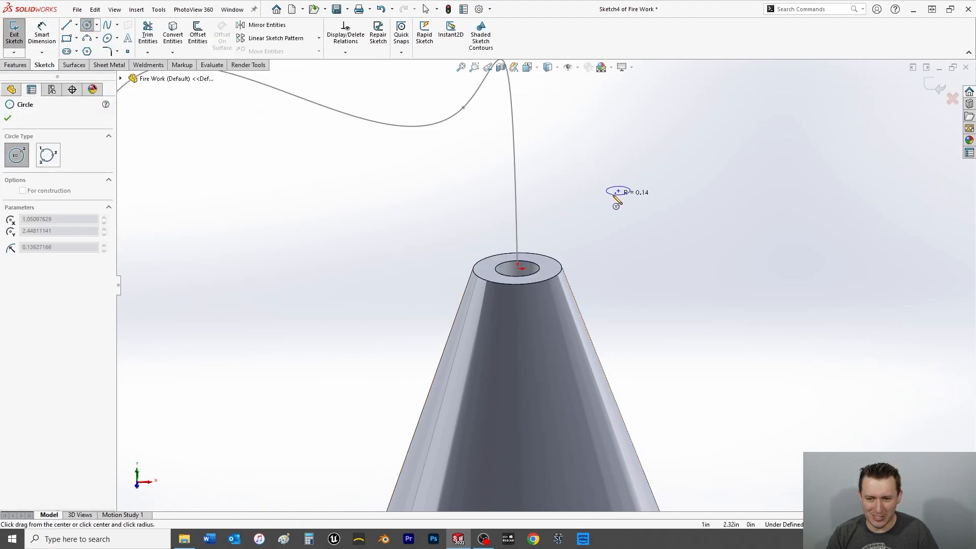
pyautogui.click(7, 119)
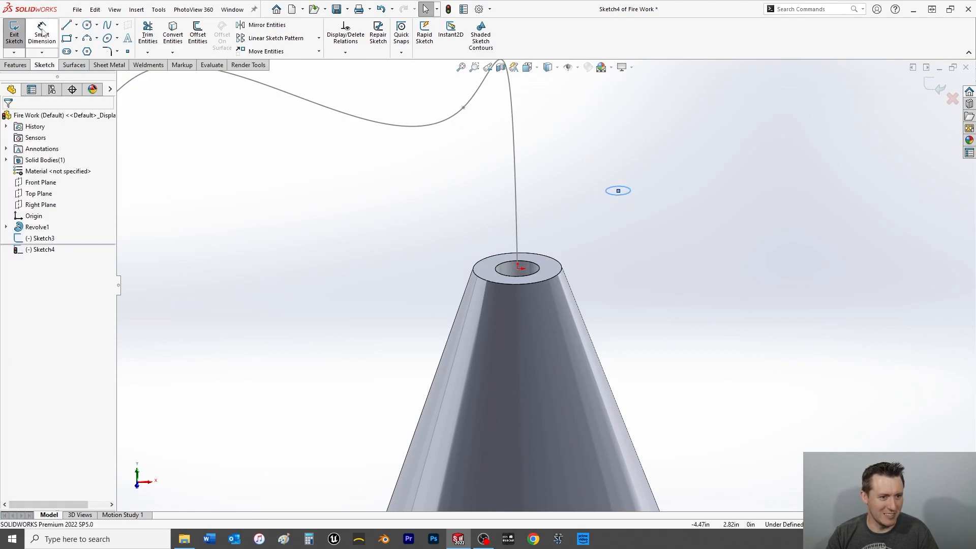
# Dimension the circle's diameter as 1/32 in.
pyautogui.click(629, 193)
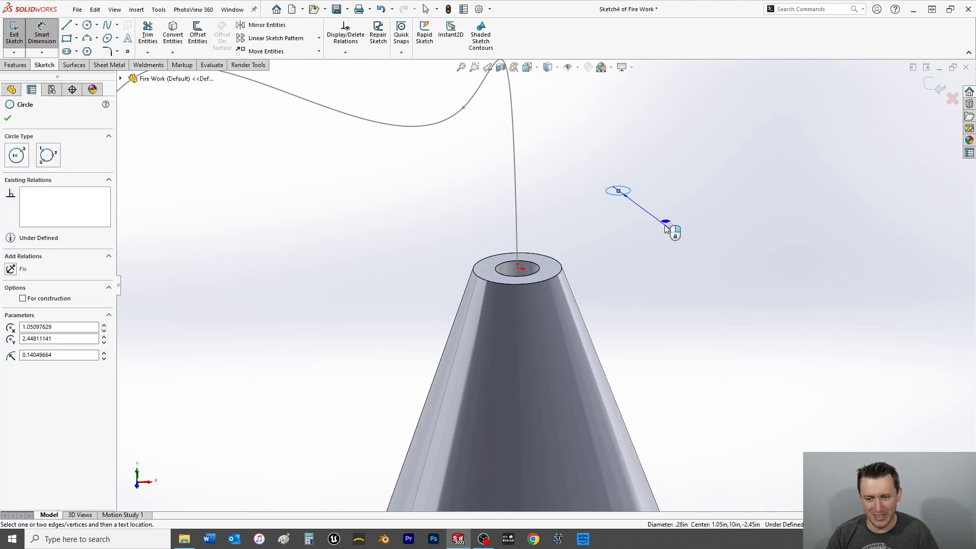
pyautogui.click(659, 231)
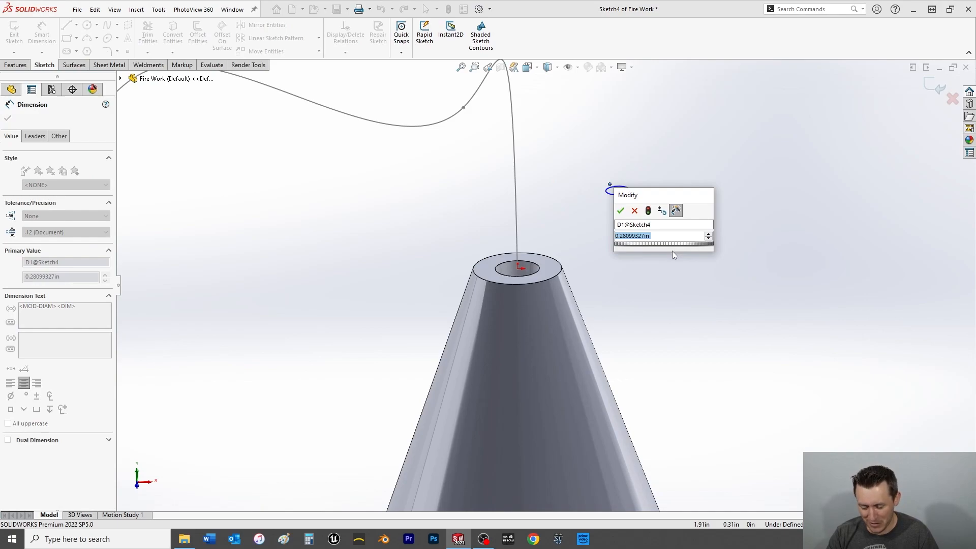
pyautogui.write('.')
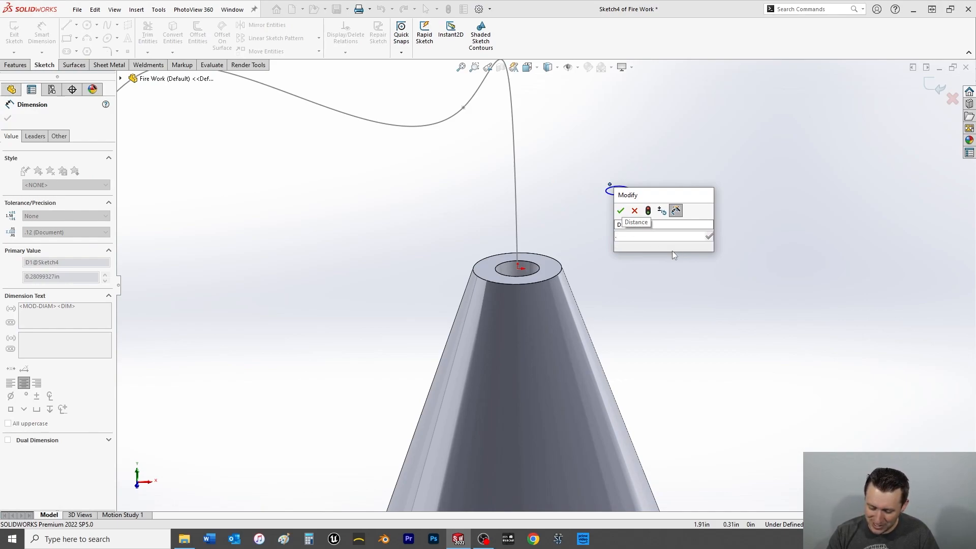
pyautogui.write('1/32')
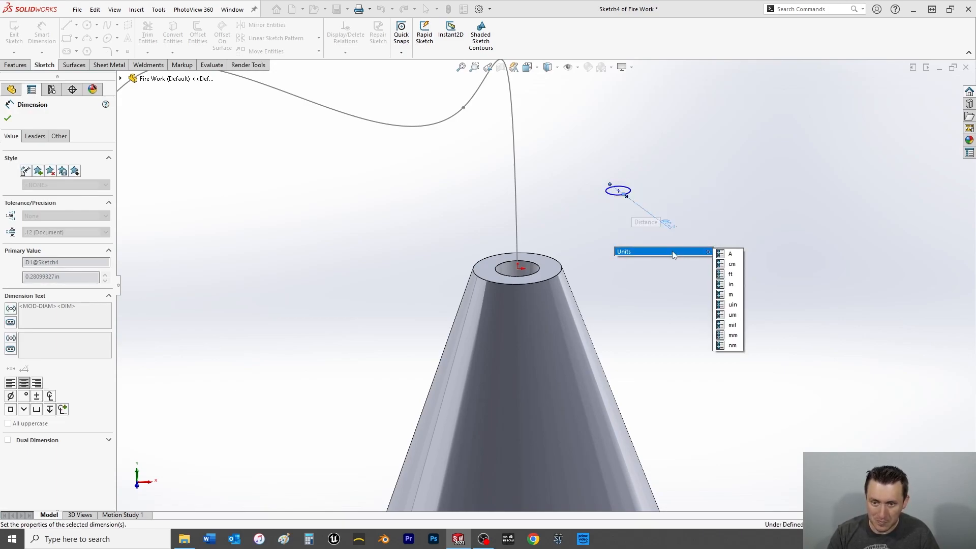
pyautogui.press('Return')
pyautogui.scroll(-4, 624, 213)
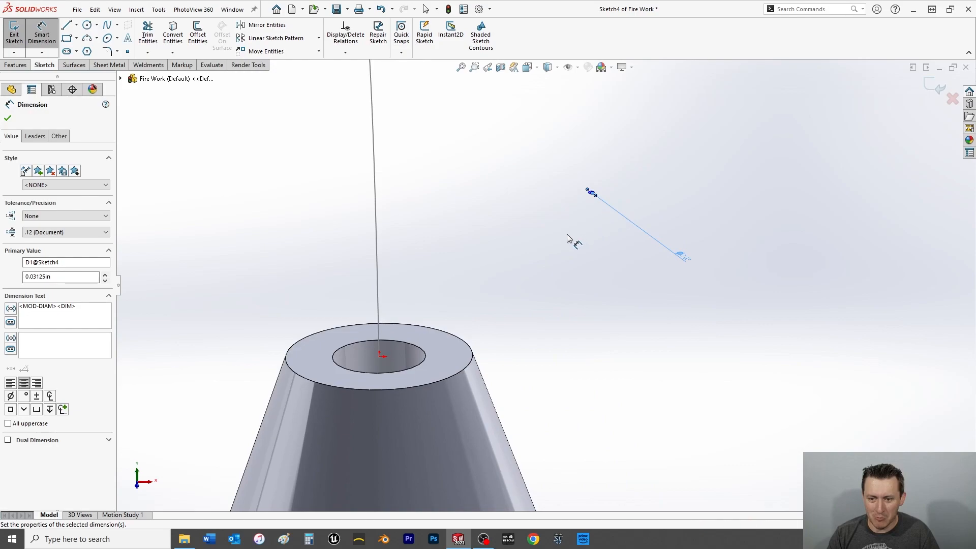
pyautogui.press('Escape')
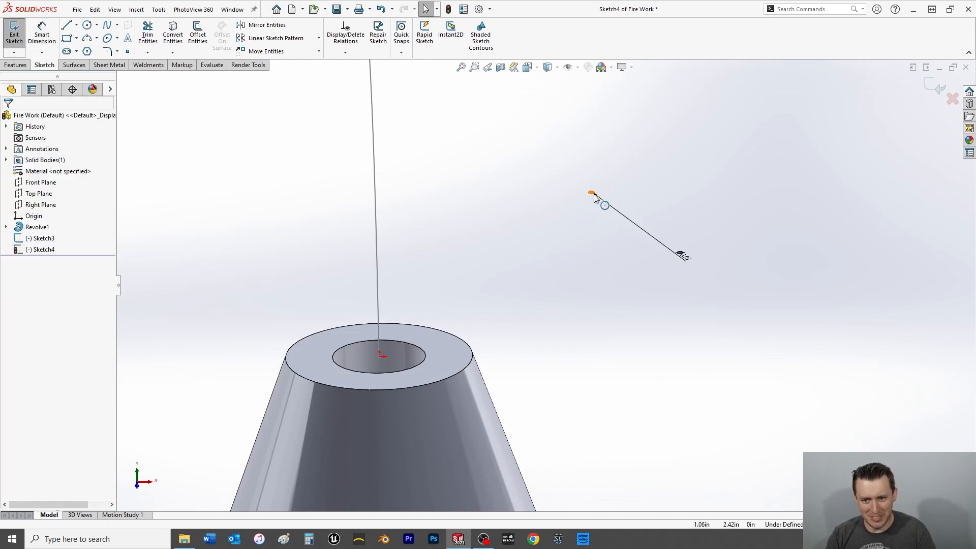
# Add a pierce relation between the small circle's centre point and the fuse spline.
pyautogui.scroll(-4, 589, 201)
pyautogui.click(570, 226)
pyautogui.scroll(8, 547, 285)
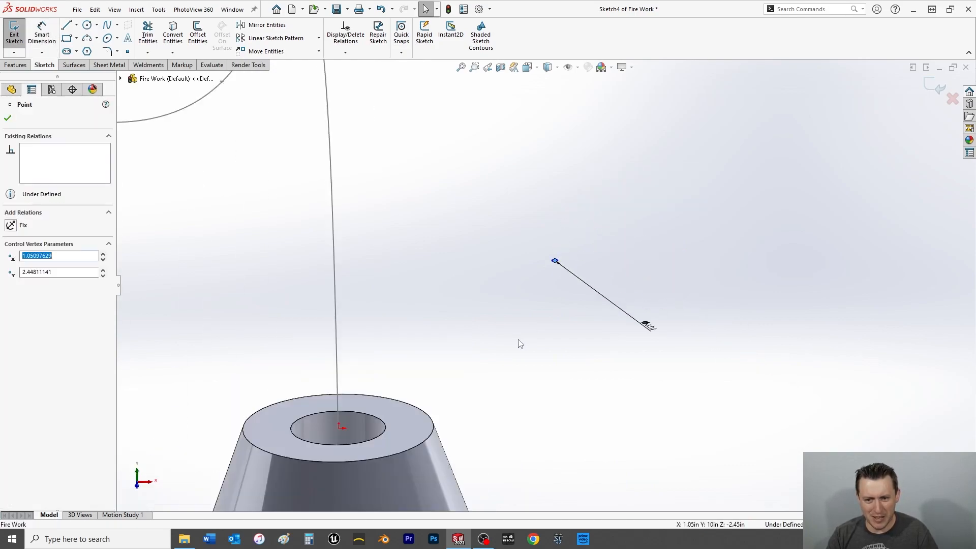
pyautogui.scroll(-4, 467, 346)
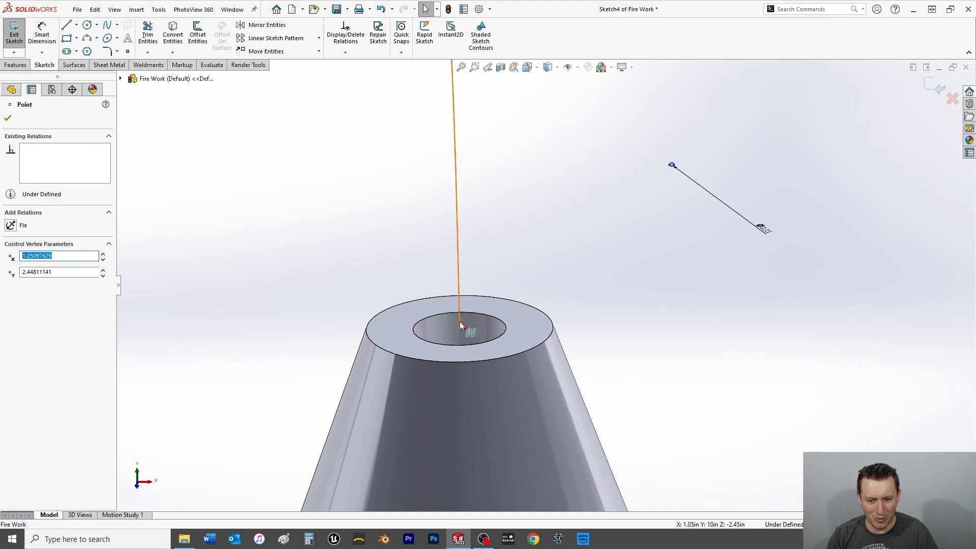
pyautogui.keyDown('ctrl'); pyautogui.click(459, 321); pyautogui.keyUp('ctrl')
pyautogui.click(11, 307)
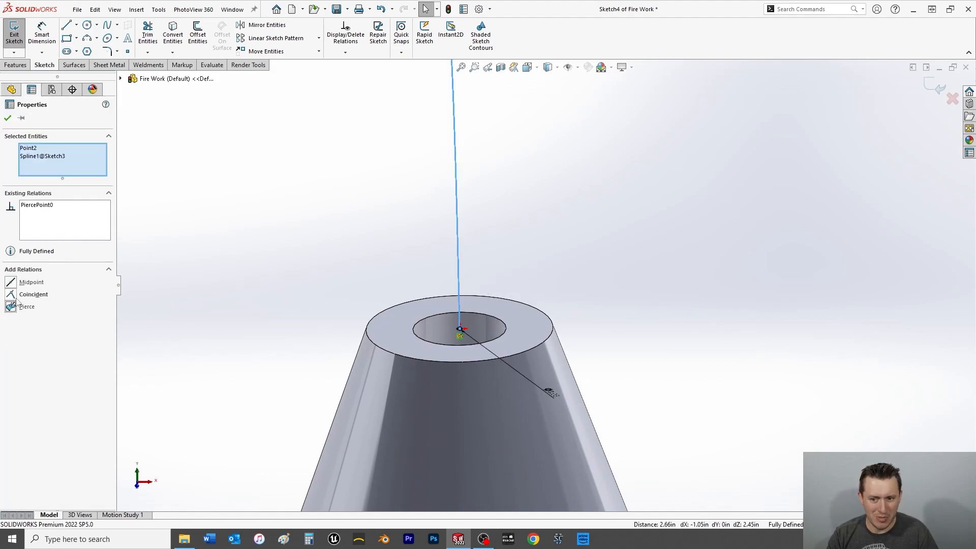
pyautogui.click(8, 118)
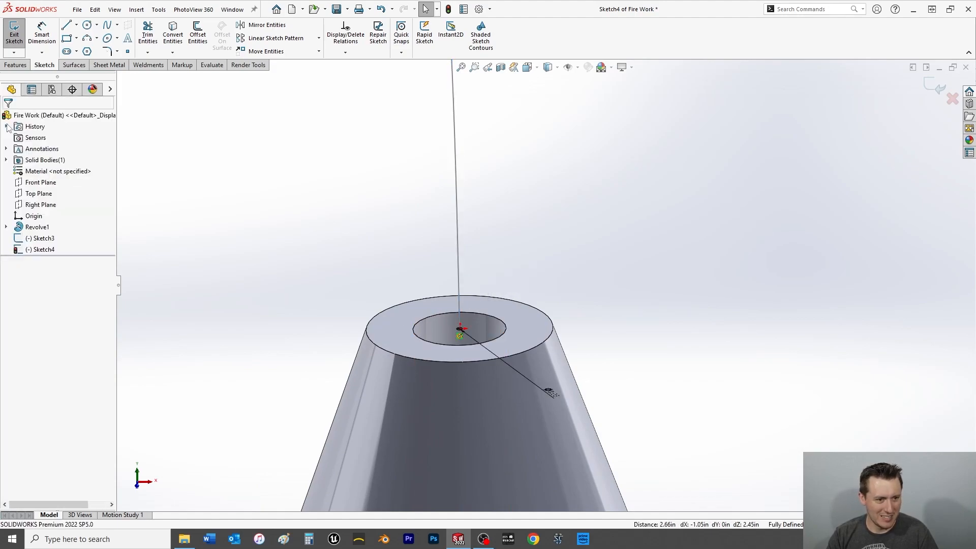
# Create a swept boss with the small circle as the sketch profile and the fuse spline as the path.
pyautogui.click(16, 64)
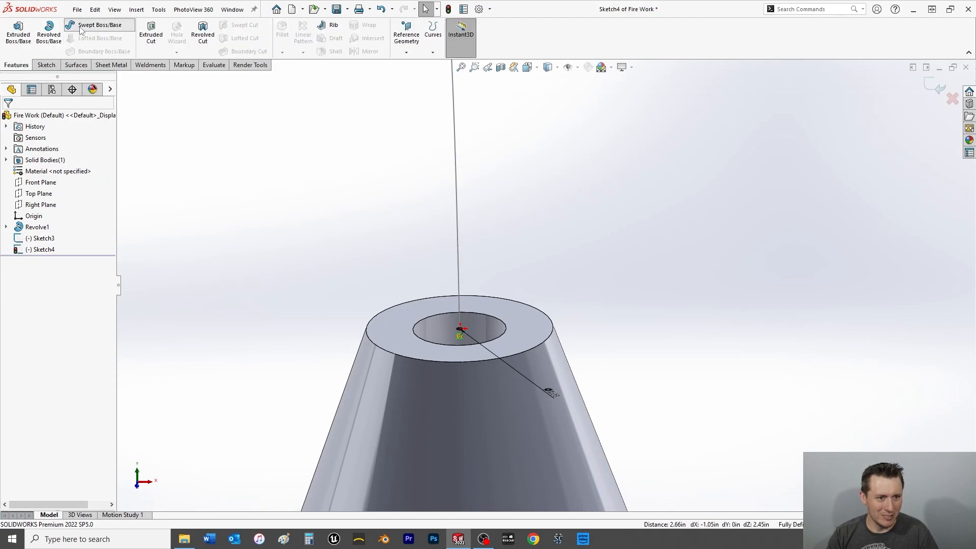
pyautogui.click(97, 25)
pyautogui.scroll(-3, 480, 330)
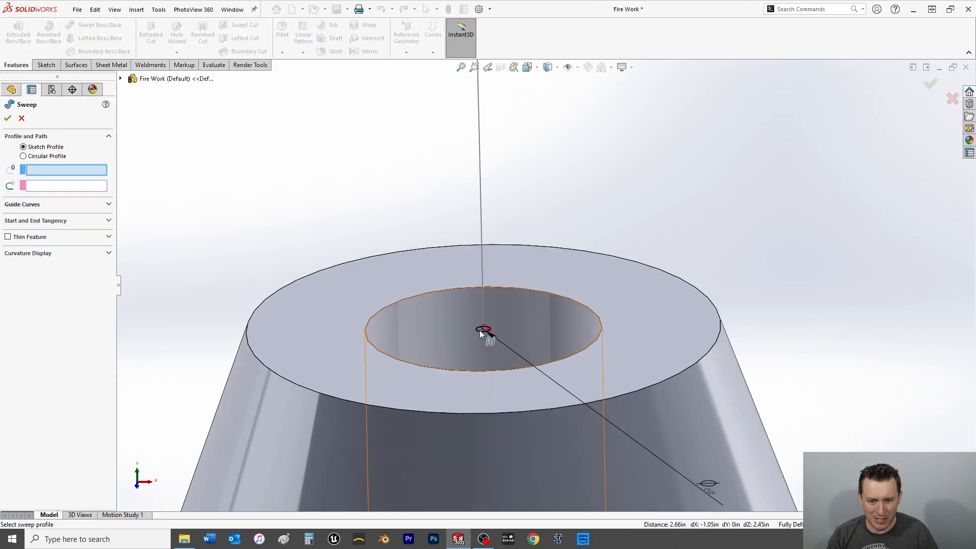
pyautogui.click(478, 329)
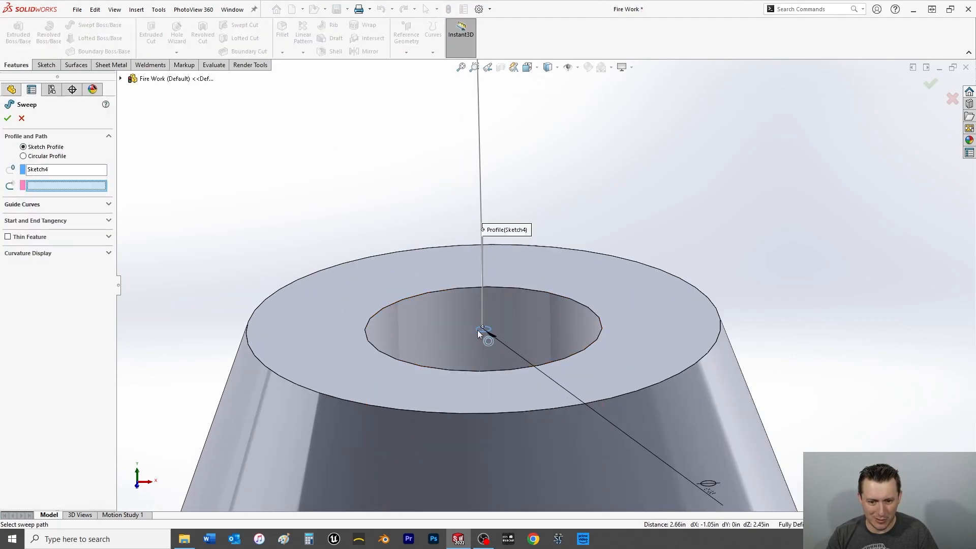
pyautogui.click(481, 206)
pyautogui.click(7, 119)
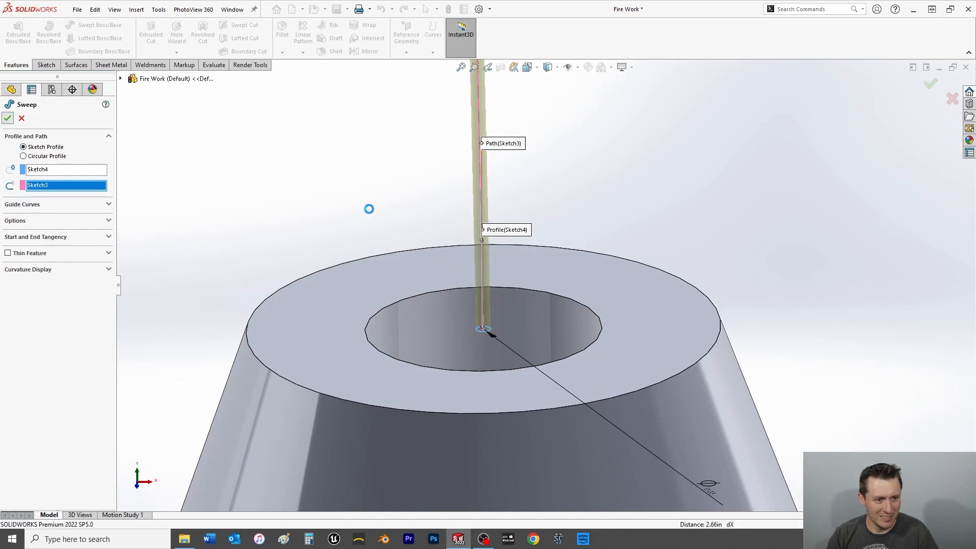
pyautogui.scroll(5, 400, 217)
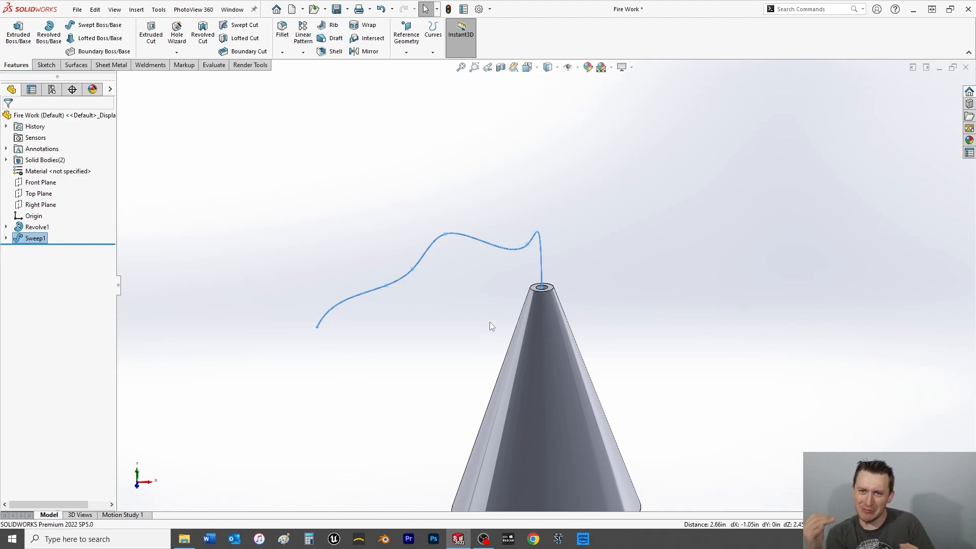
pyautogui.click(443, 331)
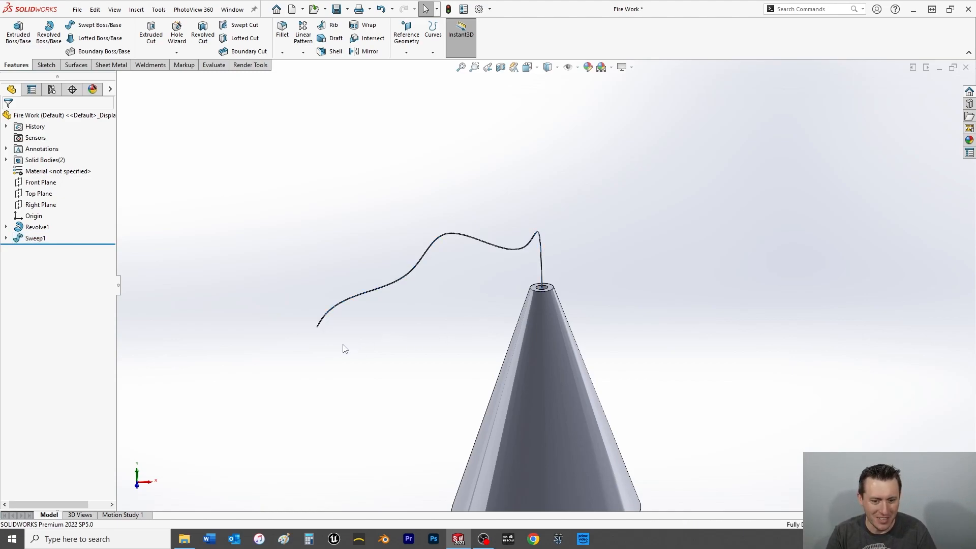
# Show the sweep's spline path sketch, Sketch3.
pyautogui.scroll(-2, 344, 347)
pyautogui.scroll(-3, 353, 325)
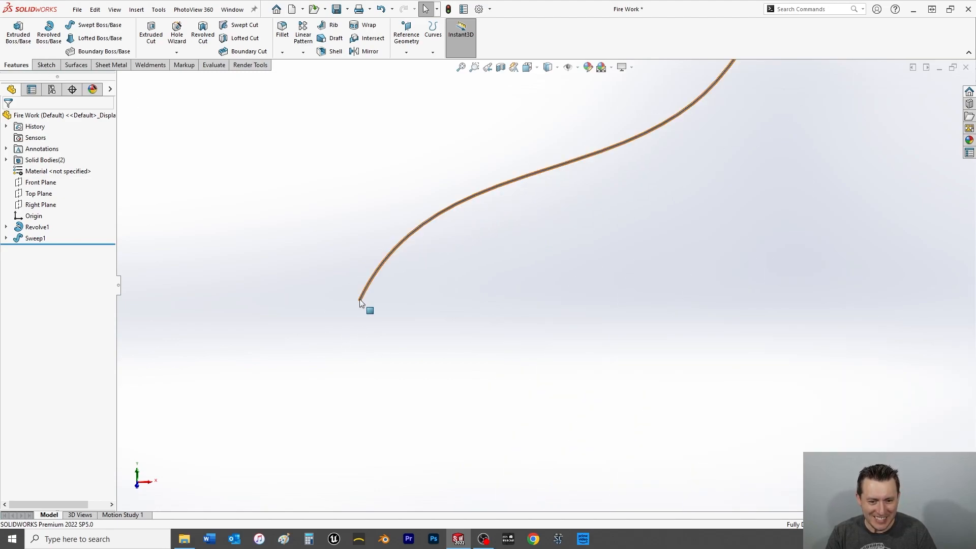
pyautogui.click(7, 238)
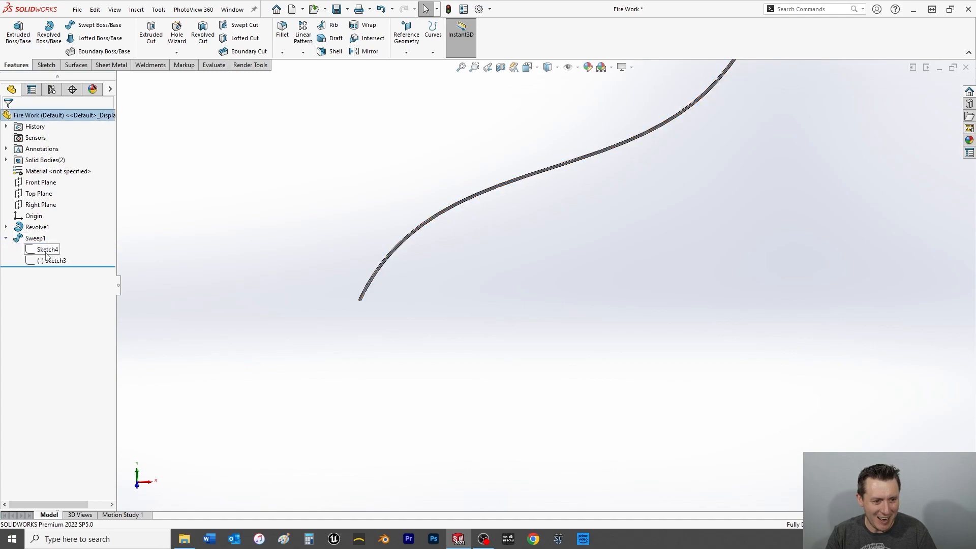
pyautogui.click(51, 260)
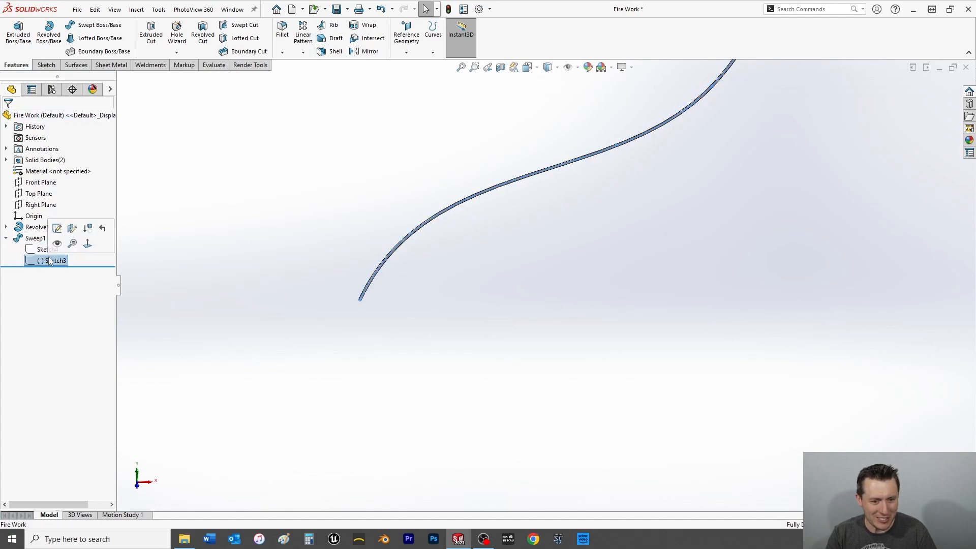
pyautogui.click(57, 243)
# Create a reference plane coincident with the spline's free end point and perpendicular to the spline.
pyautogui.scroll(-6, 418, 273)
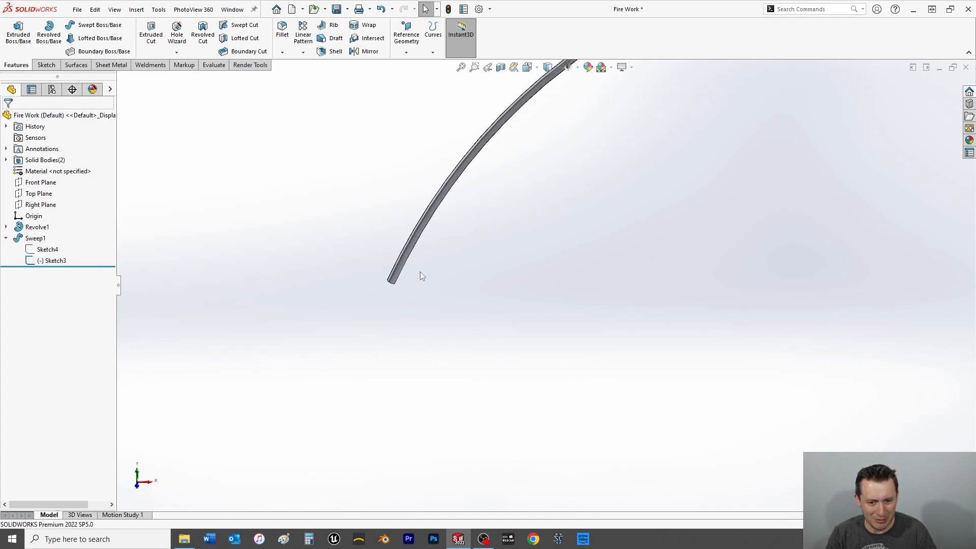
pyautogui.scroll(-2, 413, 304)
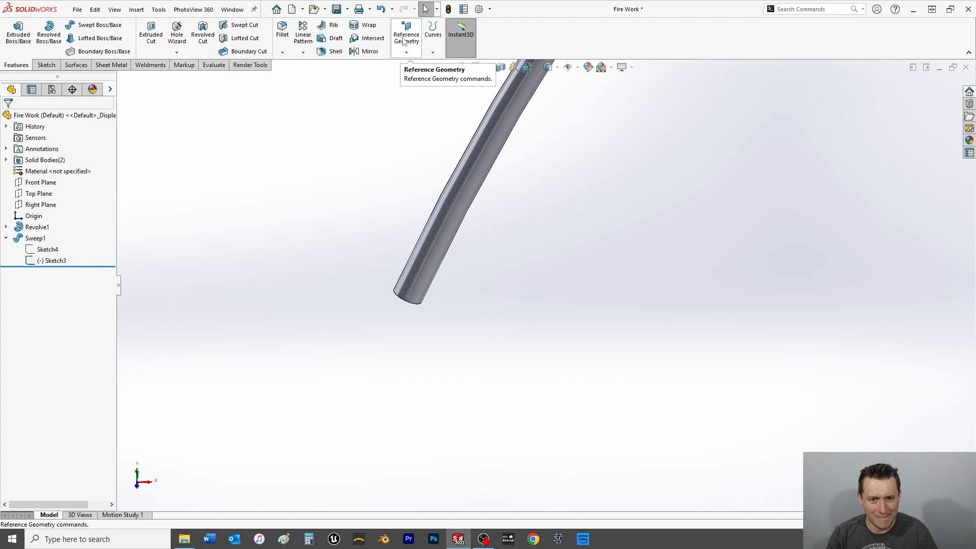
pyautogui.click(407, 296)
pyautogui.click(412, 51)
pyautogui.click(415, 64)
pyautogui.click(422, 265)
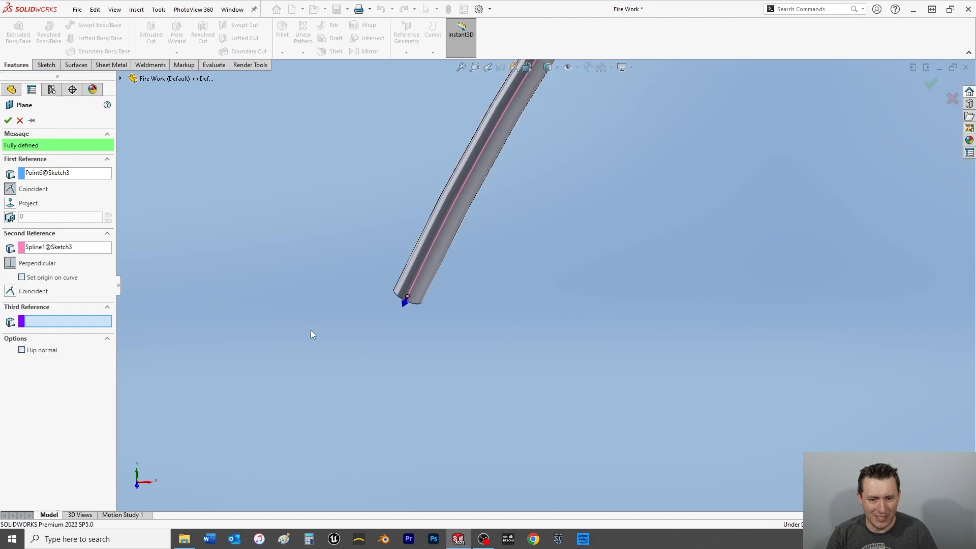
pyautogui.press('f')
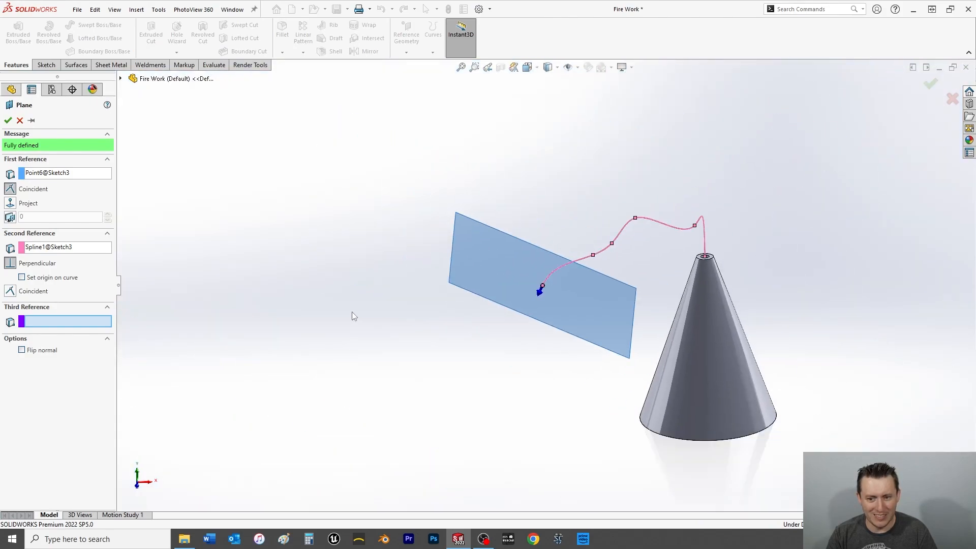
pyautogui.click(8, 120)
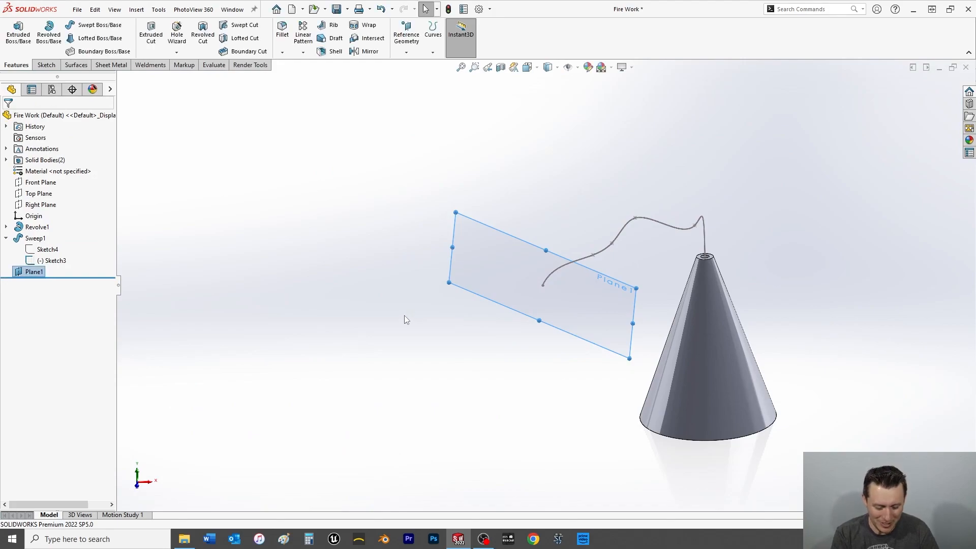
# Delete the reference plane at the fuse's free end.
pyautogui.hotkey('ctrl', '8')
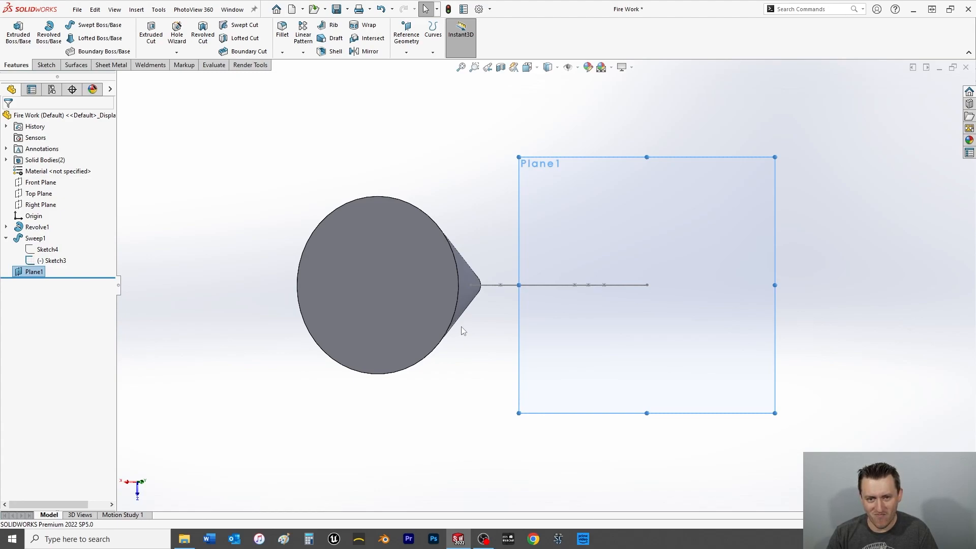
pyautogui.click(45, 65)
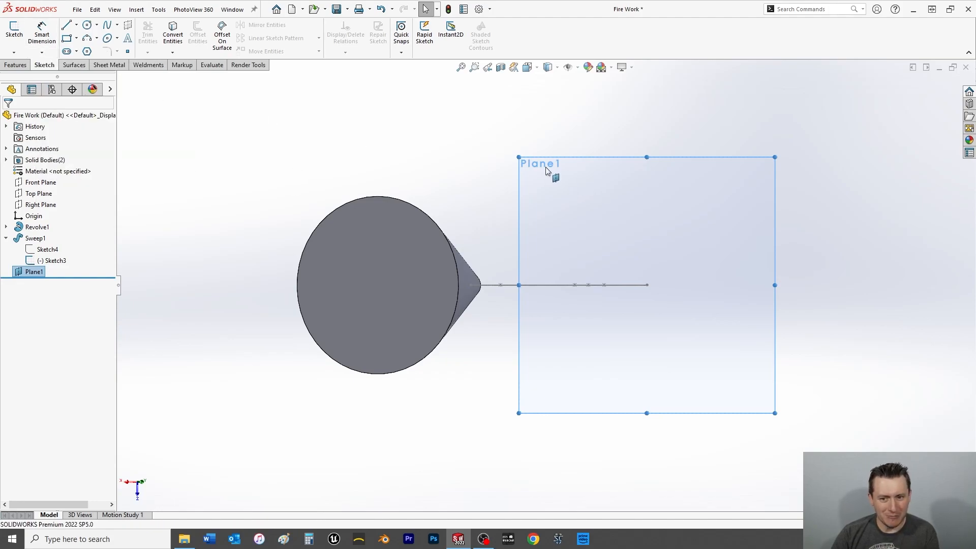
pyautogui.click(573, 186)
pyautogui.press('Delete')
pyautogui.click(553, 218)
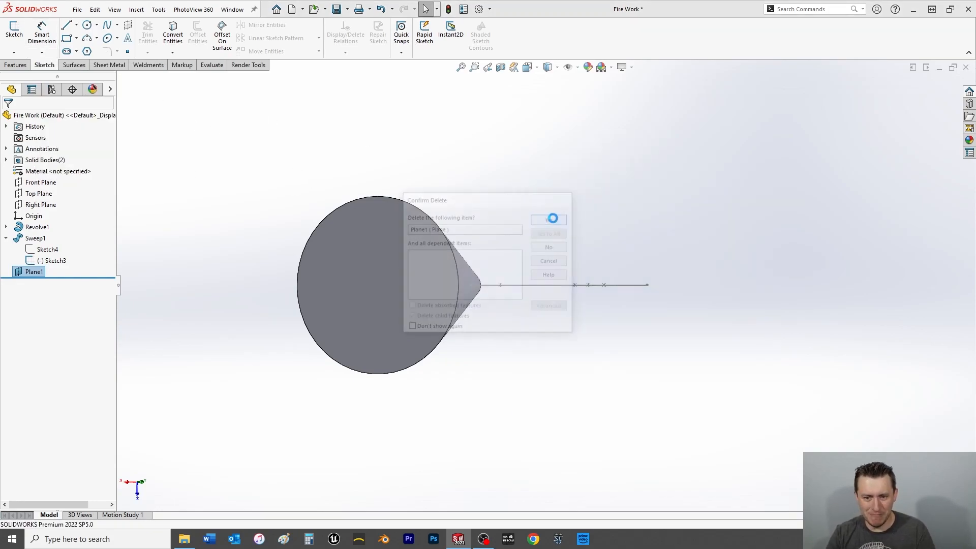
# Hide the sweep's path sketch, Sketch3, and start a sketch on the Front Plane.
pyautogui.hotkey('ctrl', '1')
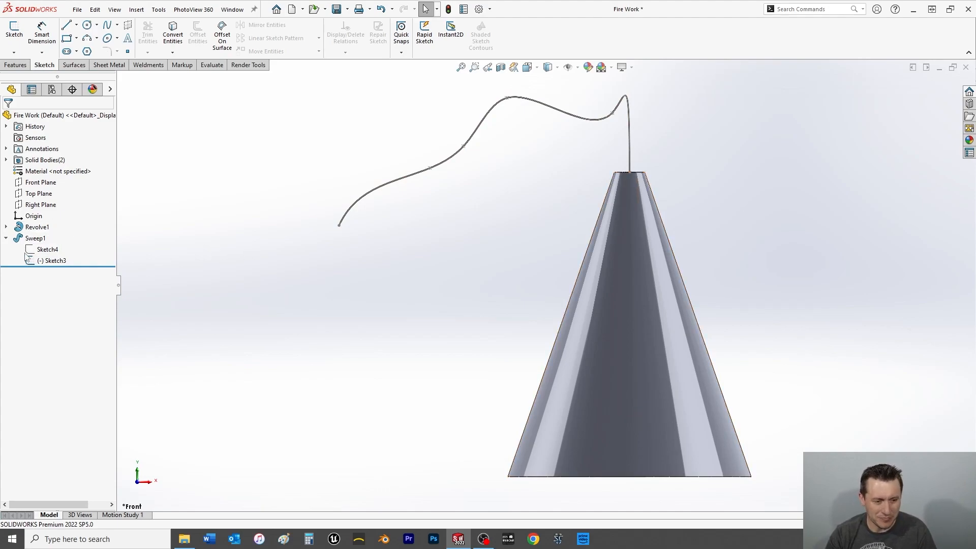
pyautogui.rightClick(53, 260)
pyautogui.click(242, 226)
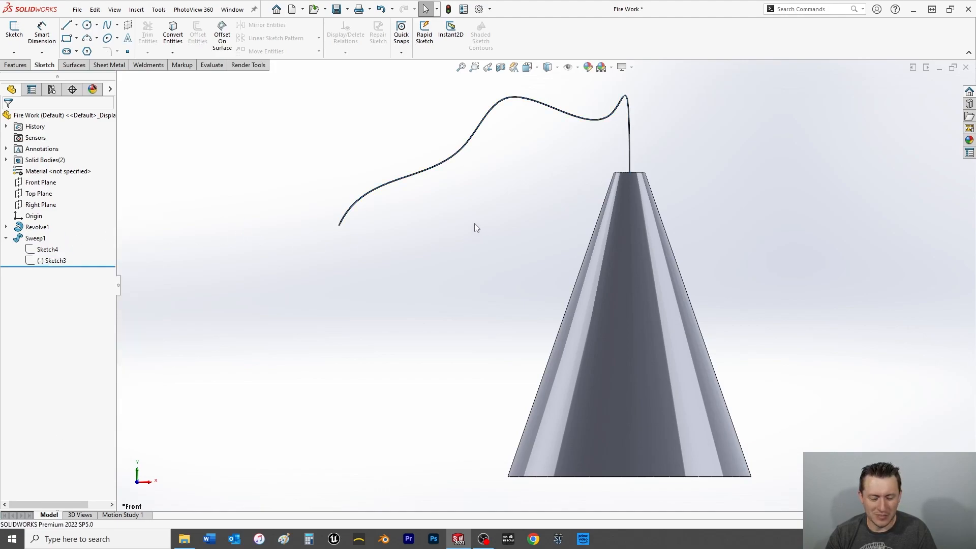
pyautogui.click(41, 184)
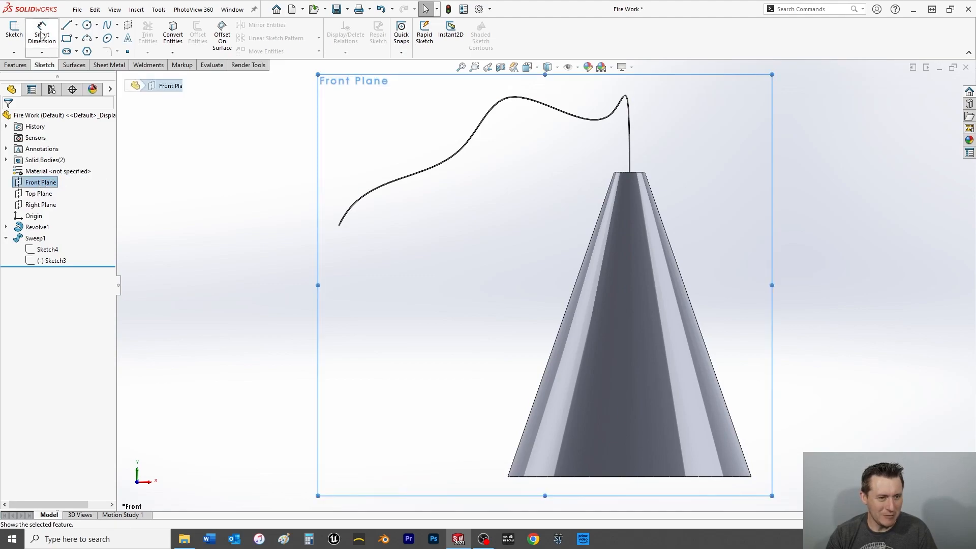
pyautogui.click(15, 29)
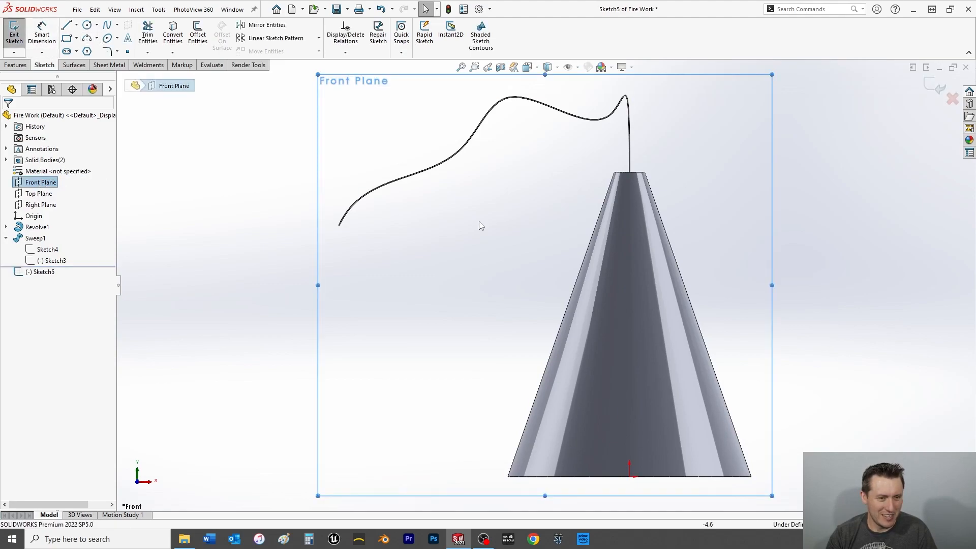
# Show the sweep's path sketch, Sketch3, and exit the empty Front Plane sketch.
pyautogui.scroll(-10, 380, 224)
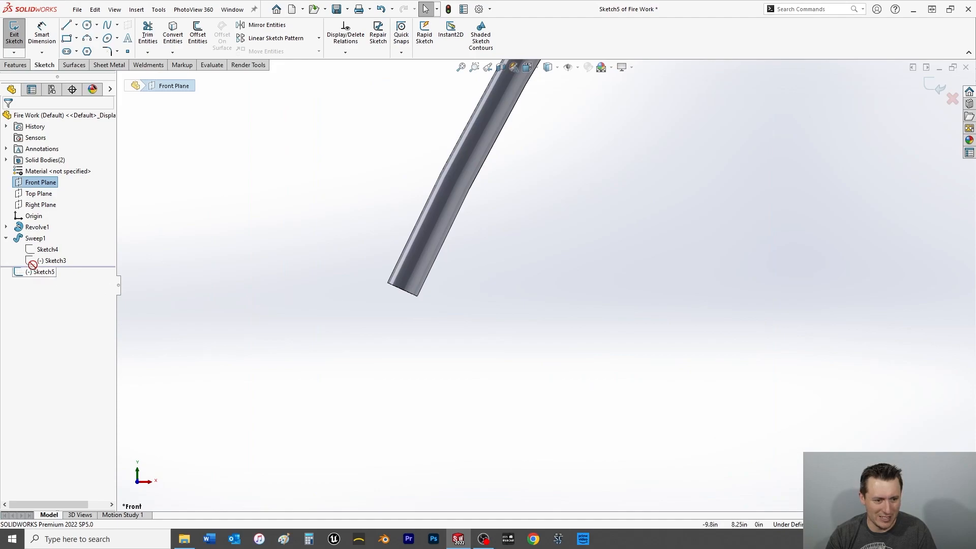
pyautogui.rightClick(53, 260)
pyautogui.click(64, 243)
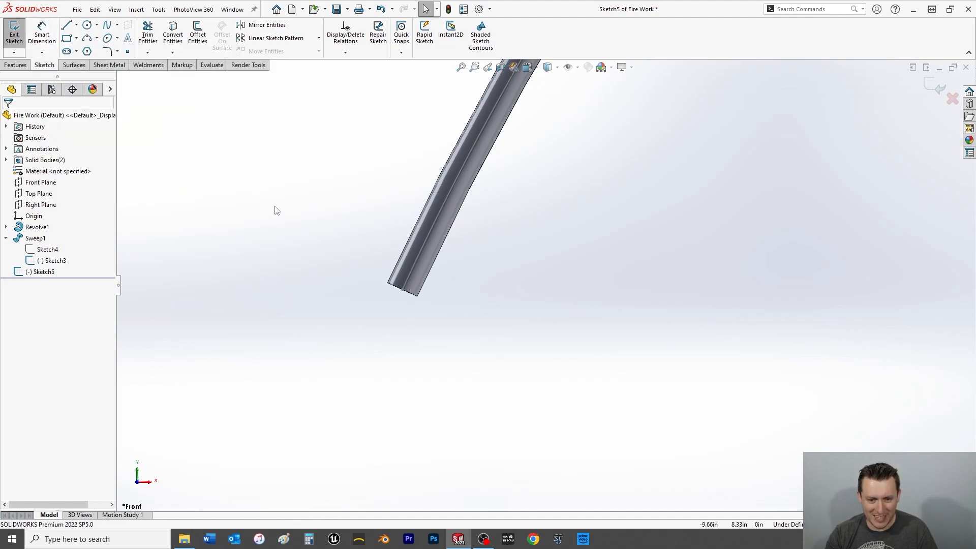
pyautogui.click(15, 31)
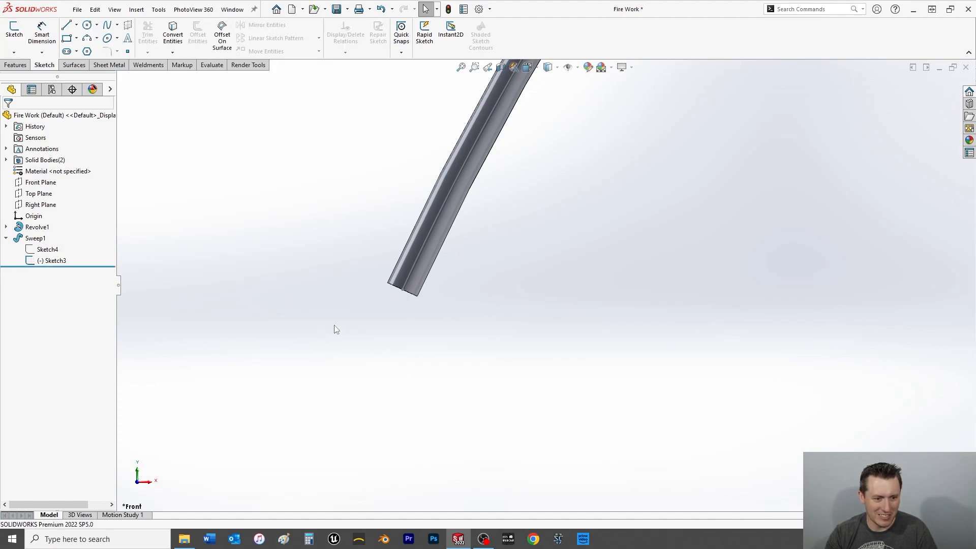
# Step through the undo history to restore the deleted reference plane at the fuse's free end.
pyautogui.hotkey('ctrl', 'z')
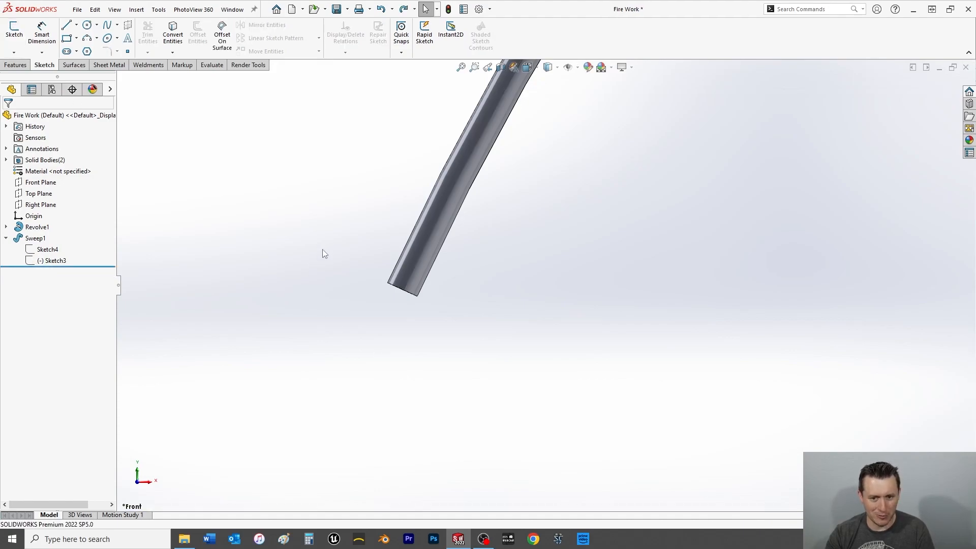
pyautogui.hotkey('ctrl', 'y')
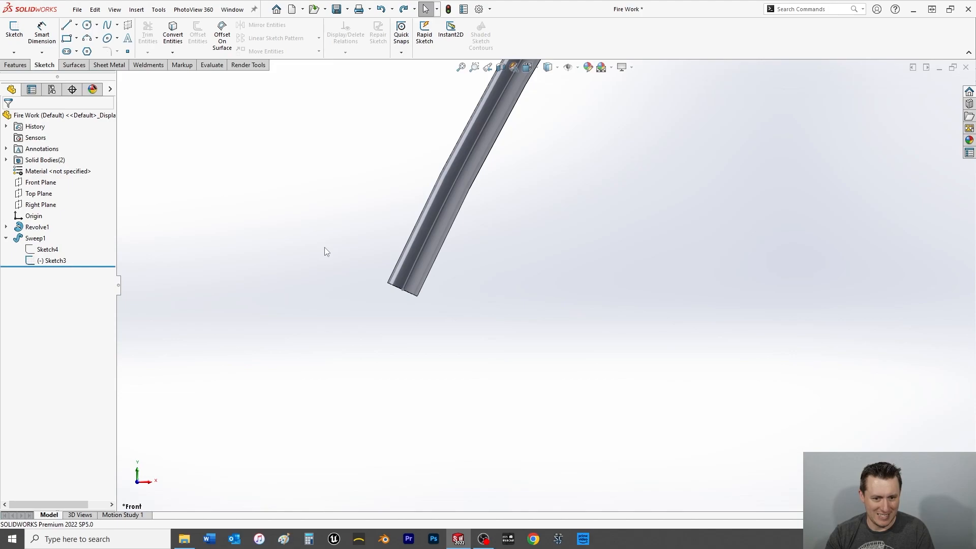
pyautogui.hotkey('ctrl', 'y')
# Start a sketch on Plane1 at the fuse's free end, viewed normal to the plane.
pyautogui.scroll(2, 481, 354)
pyautogui.moveTo(488, 374); pyautogui.dragTo(558, 338, button='middle')
pyautogui.scroll(11, 637, 313)
pyautogui.click(527, 247)
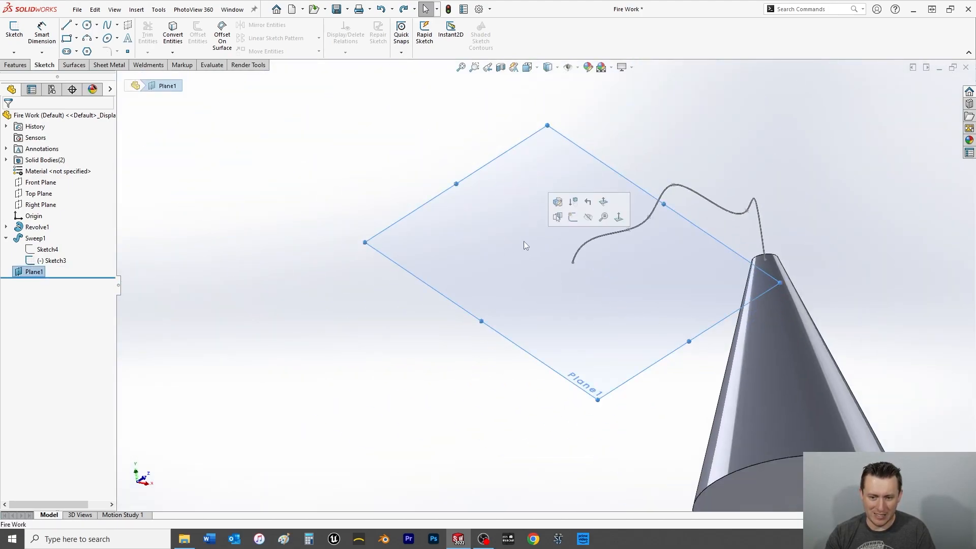
pyautogui.hotkey('ctrl', '8')
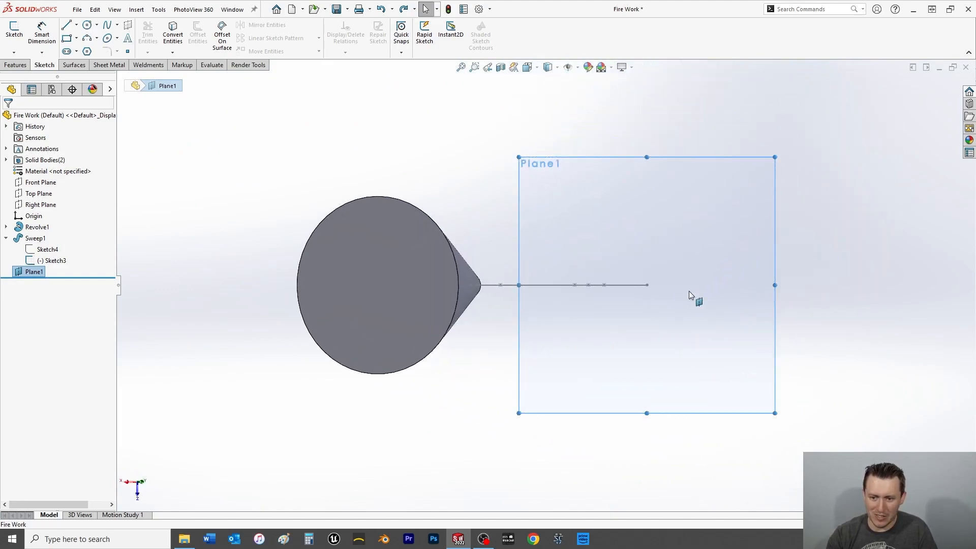
pyautogui.scroll(-10, 692, 300)
pyautogui.scroll(-3, 572, 288)
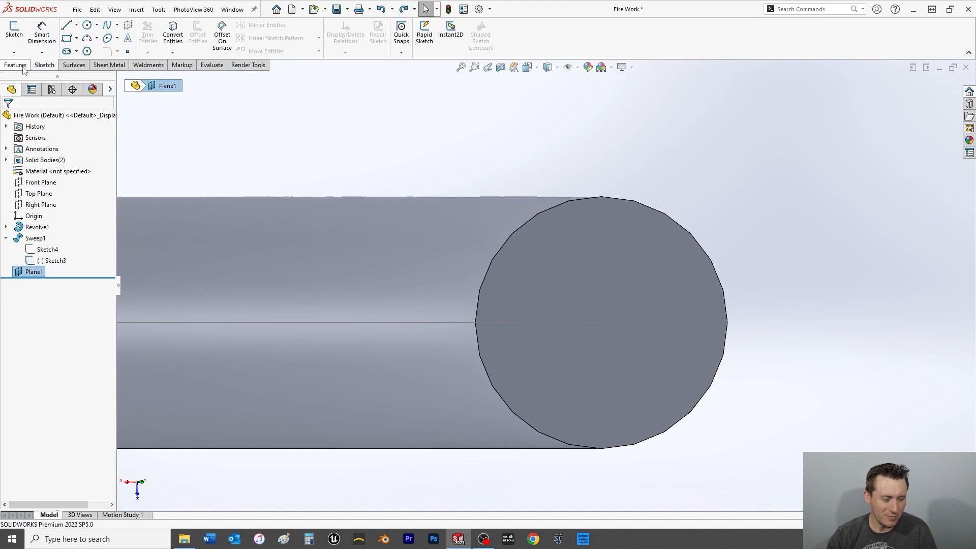
pyautogui.click(15, 32)
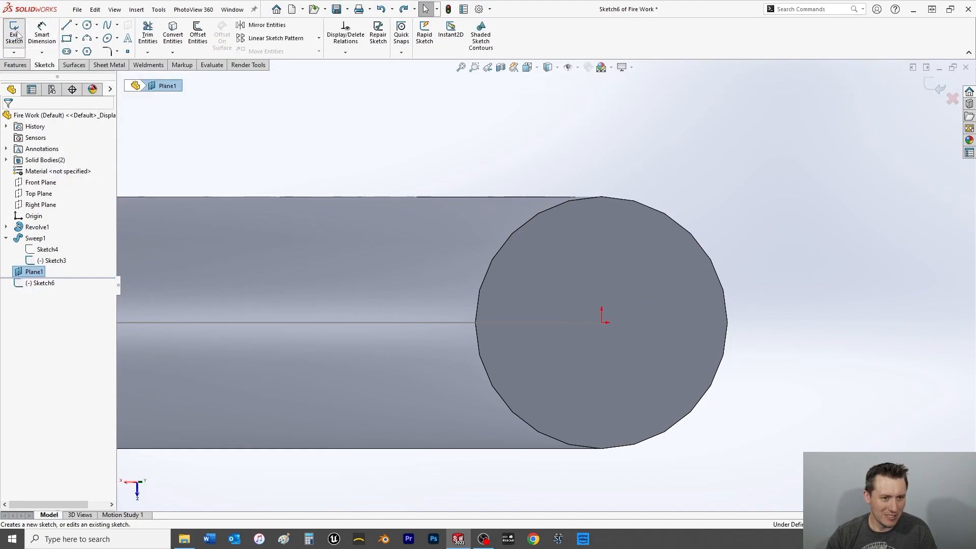
# Sketch a vertical midpoint line about 0.06 in long, centred on the fuse's free end.
pyautogui.click(77, 25)
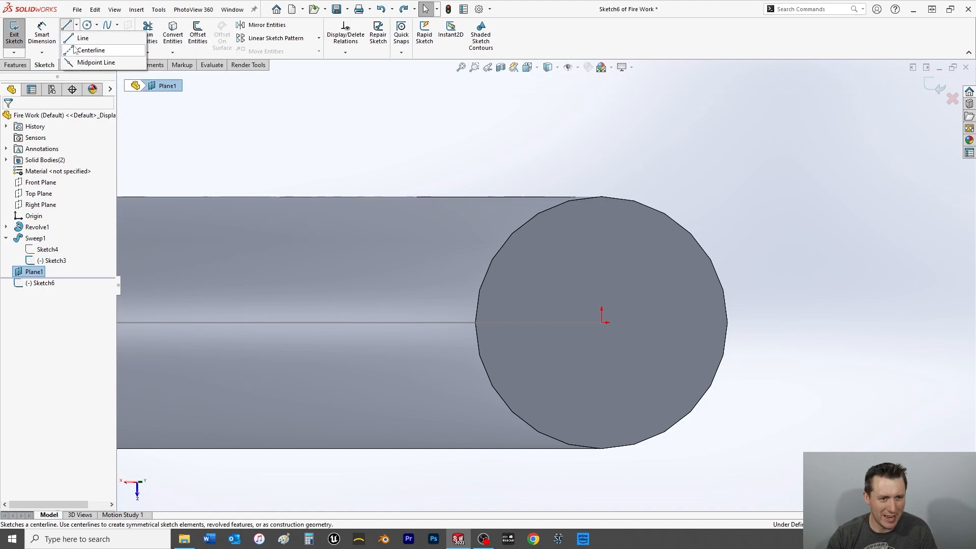
pyautogui.click(72, 63)
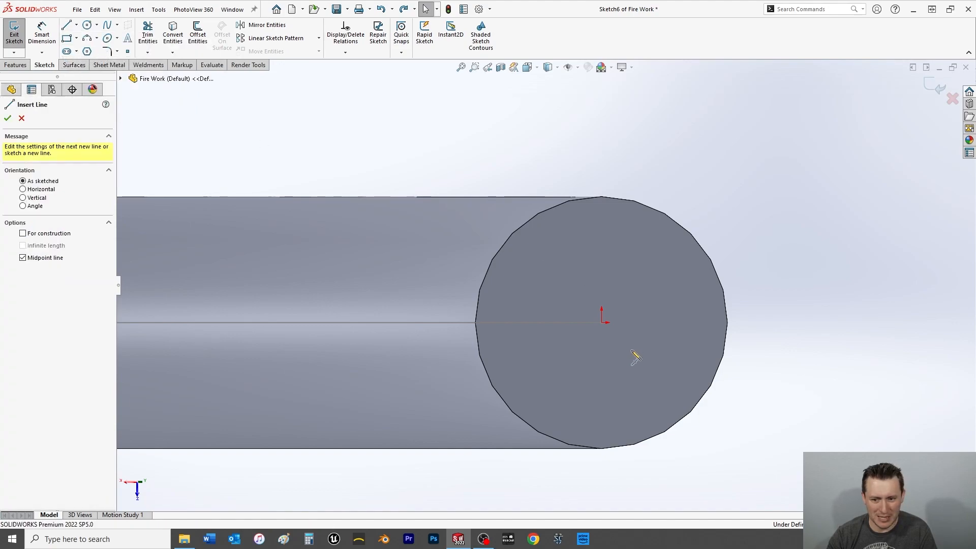
pyautogui.click(602, 323)
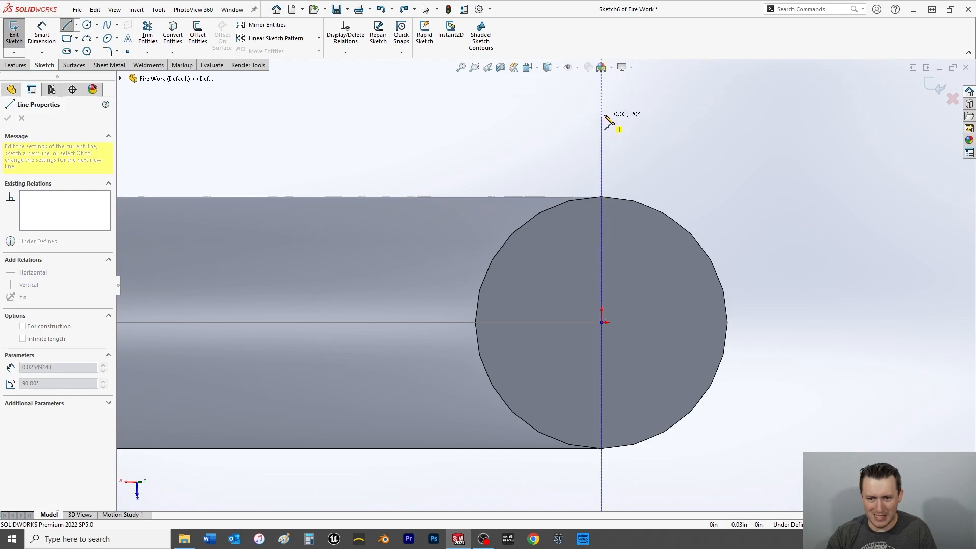
pyautogui.click(601, 92)
pyautogui.rightClick(511, 120)
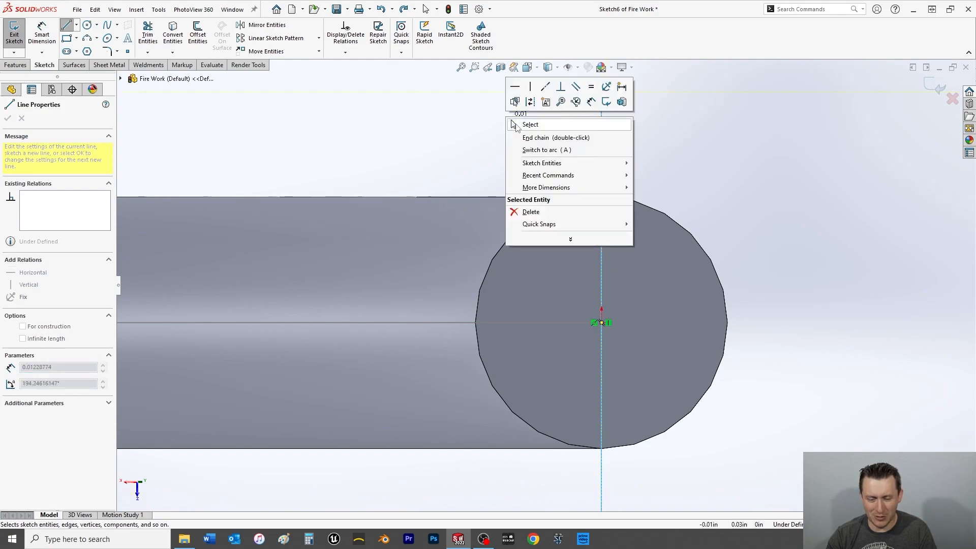
pyautogui.click(521, 125)
pyautogui.press('Escape')
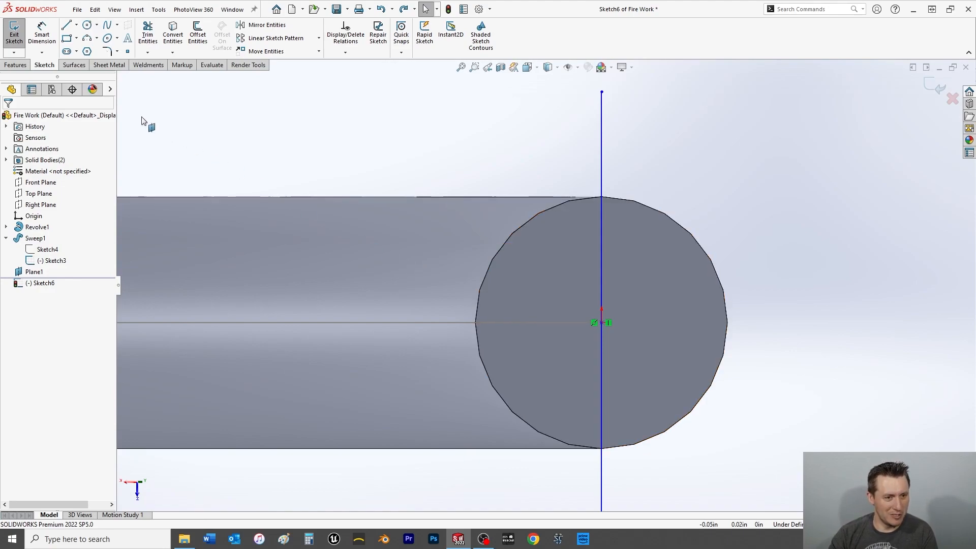
# Dimension the vertical line's length at 0.03125 in.
pyautogui.click(42, 34)
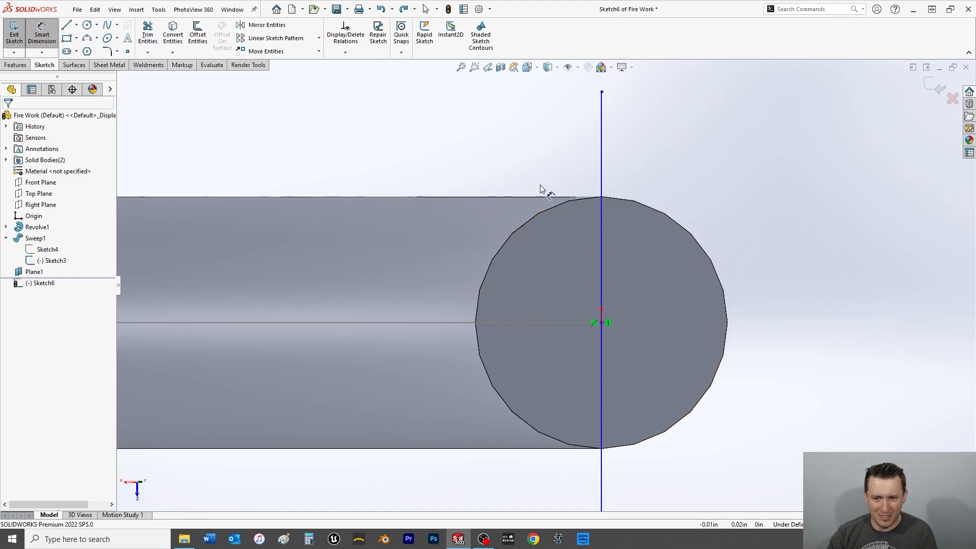
pyautogui.click(603, 167)
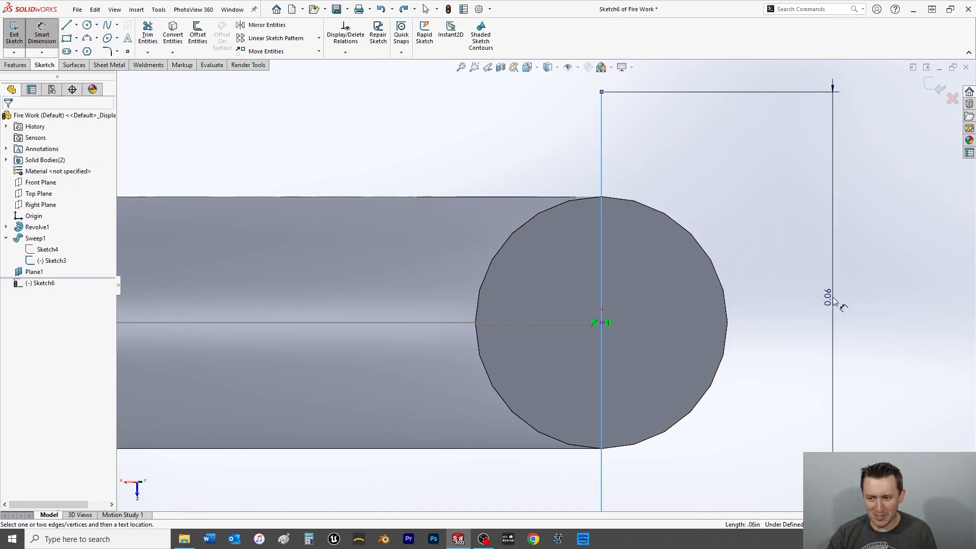
pyautogui.click(834, 301)
pyautogui.write('1/12')
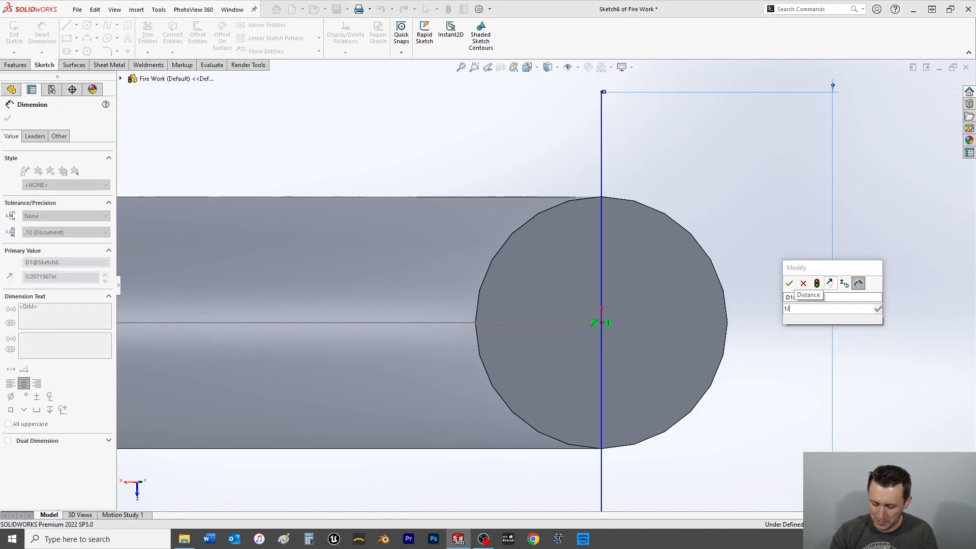
pyautogui.press('Return')
# Set the vertical line's length to 0.0625 in.
pyautogui.scroll(4, 648, 382)
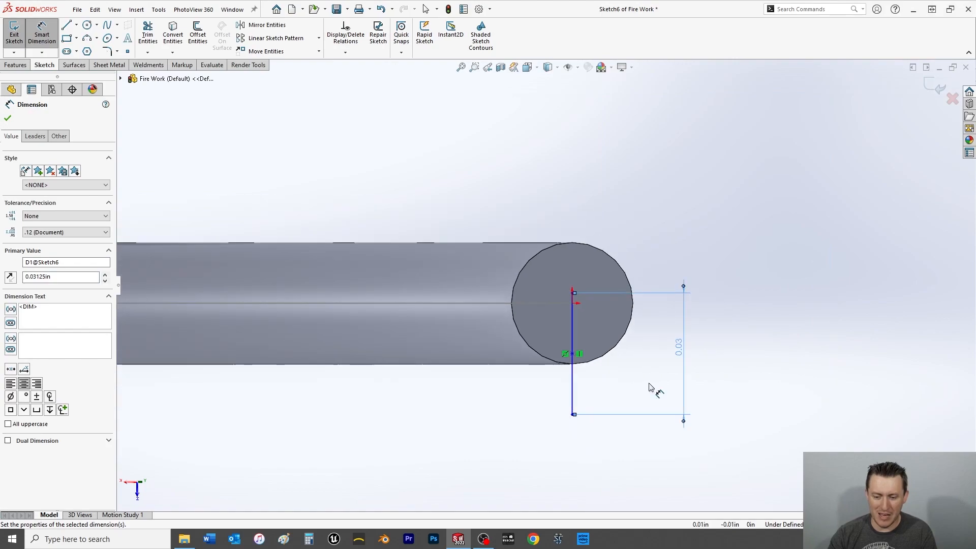
pyautogui.click(680, 348)
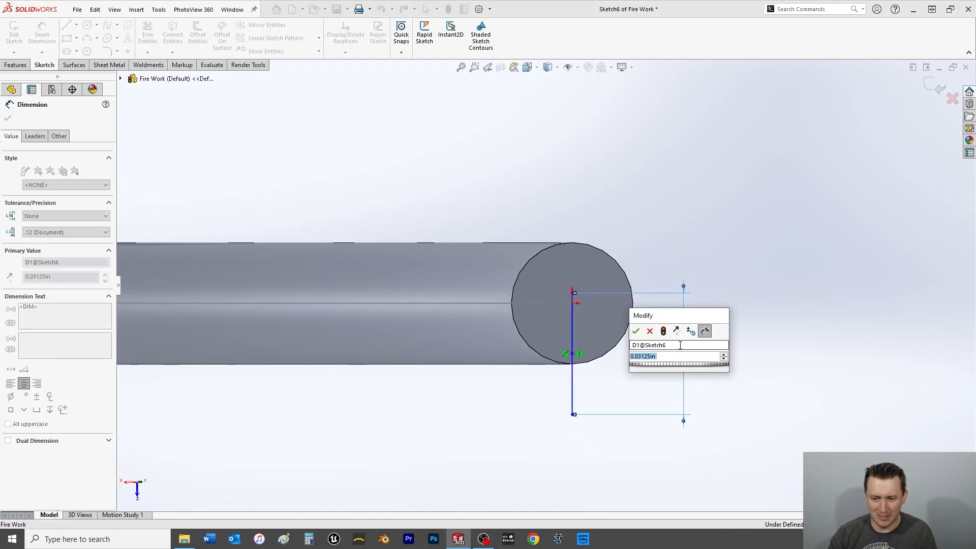
pyautogui.click(681, 359)
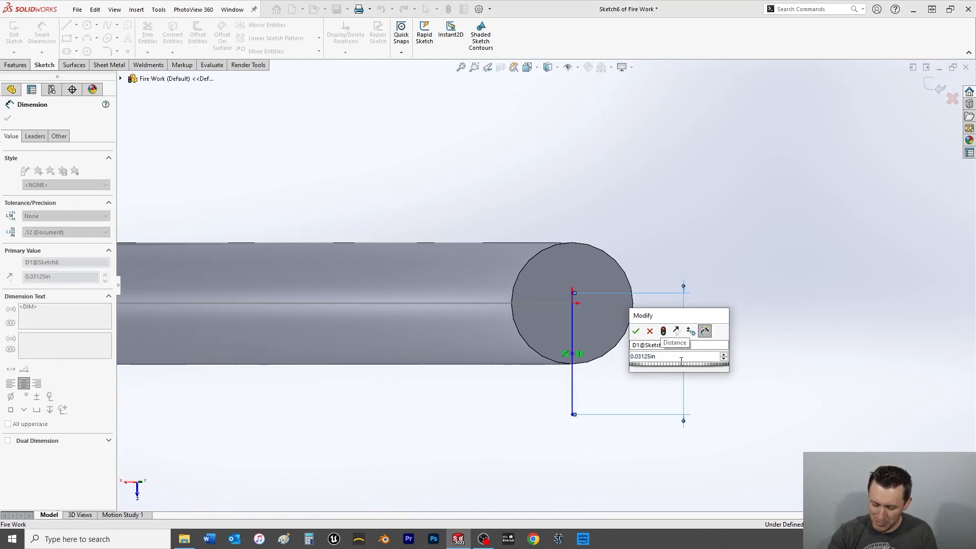
pyautogui.press('Return')
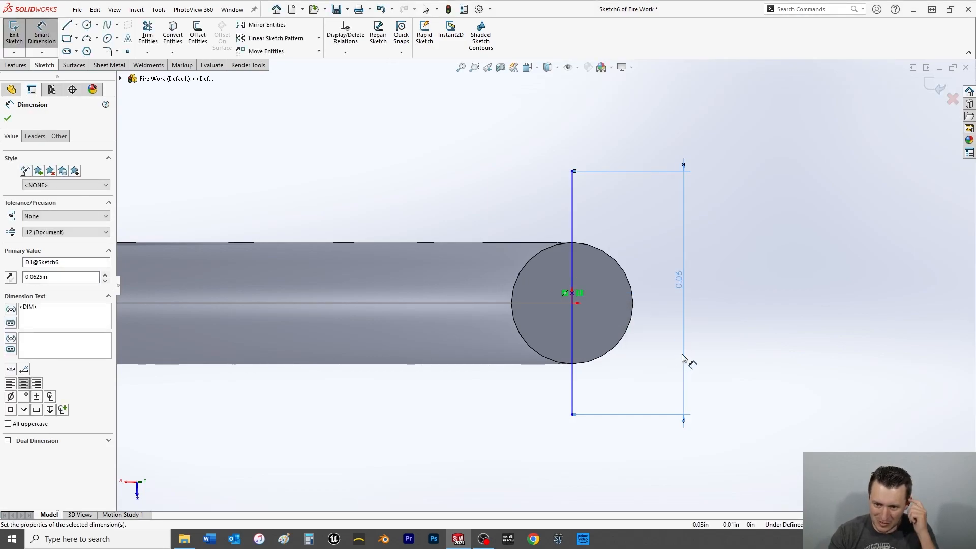
pyautogui.click(588, 227)
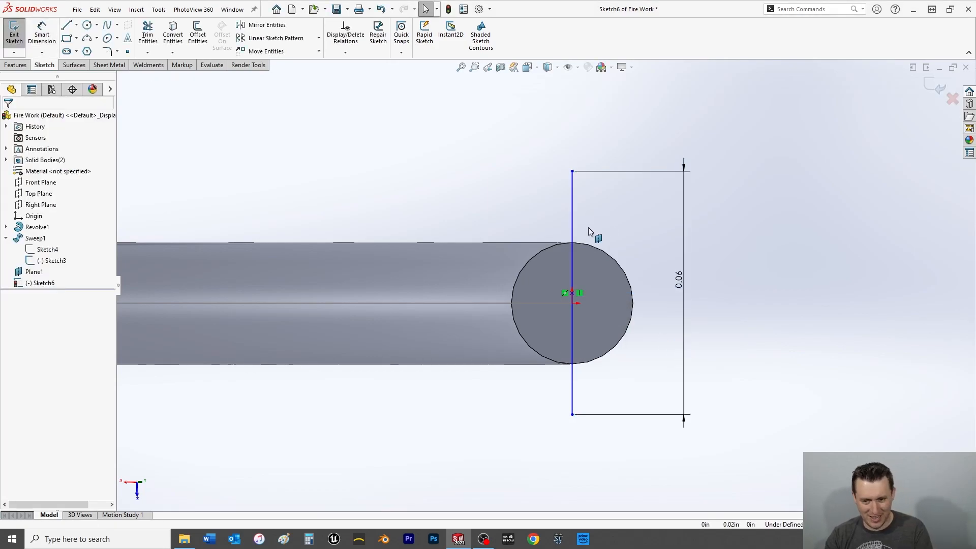
pyautogui.click(570, 294)
pyautogui.keyDown('ctrl'); pyautogui.click(572, 302); pyautogui.keyUp('ctrl')
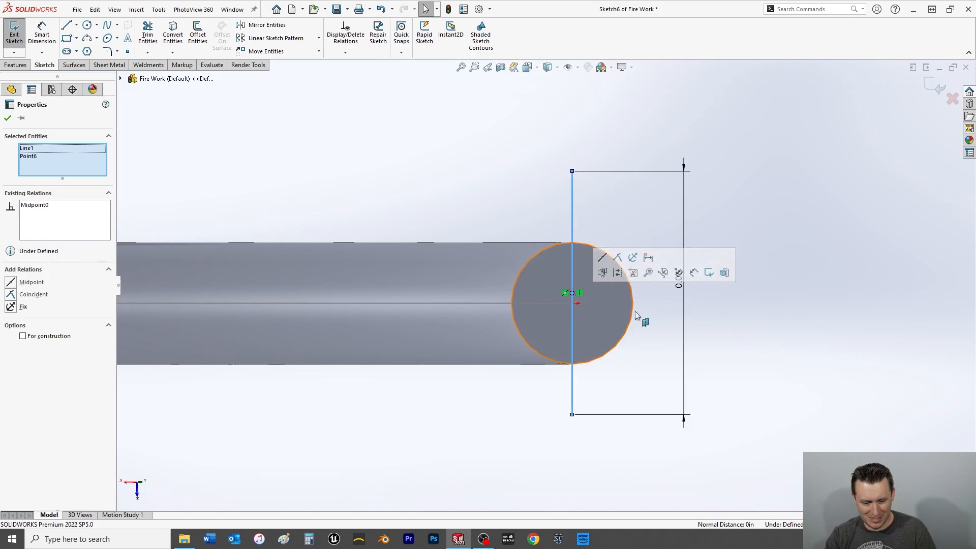
pyautogui.press('Escape')
# Move the line's midpoint off the fuse centre and add a Pierce relation between it and the sweep path spline.
pyautogui.scroll(-5, 566, 276)
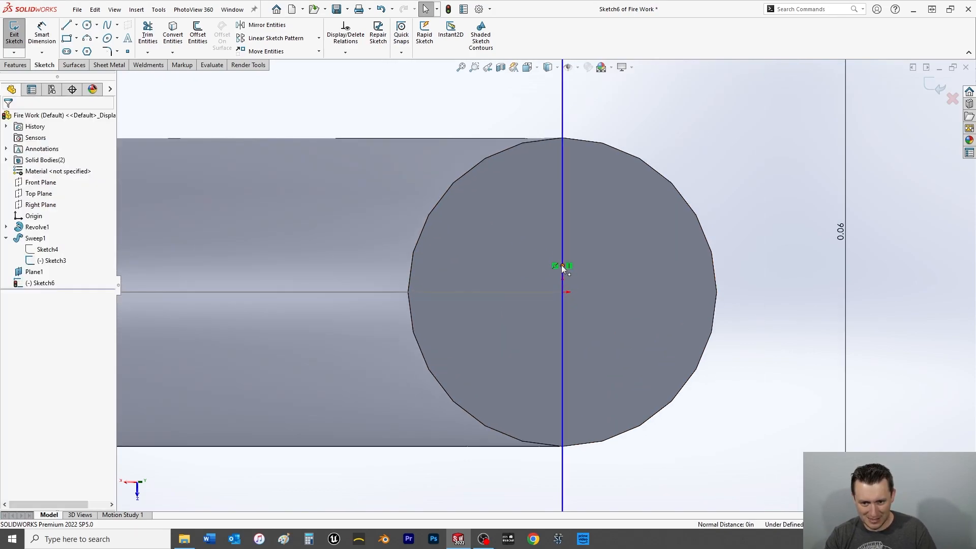
pyautogui.click(563, 266)
pyautogui.moveTo(563, 267); pyautogui.dragTo(642, 288)
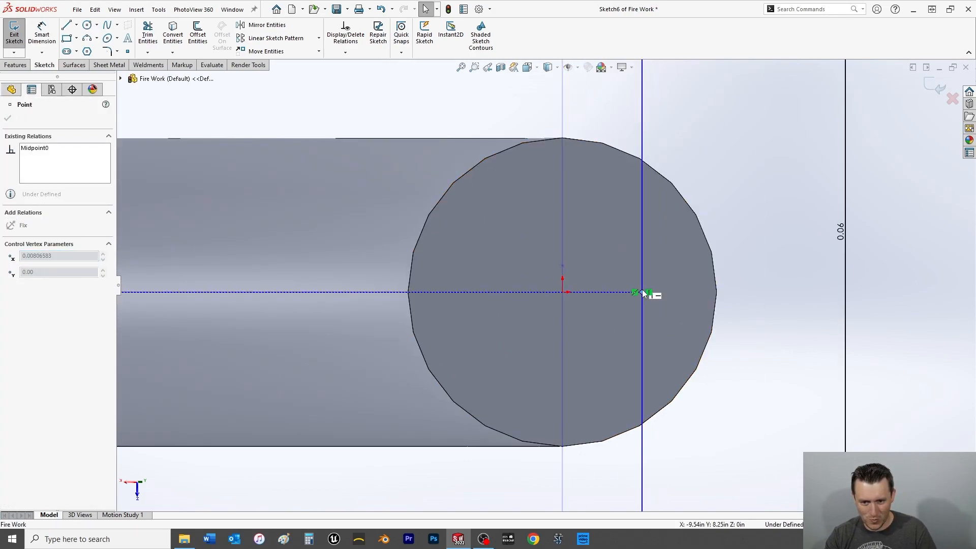
pyautogui.keyDown('ctrl'); pyautogui.click(562, 291); pyautogui.keyUp('ctrl')
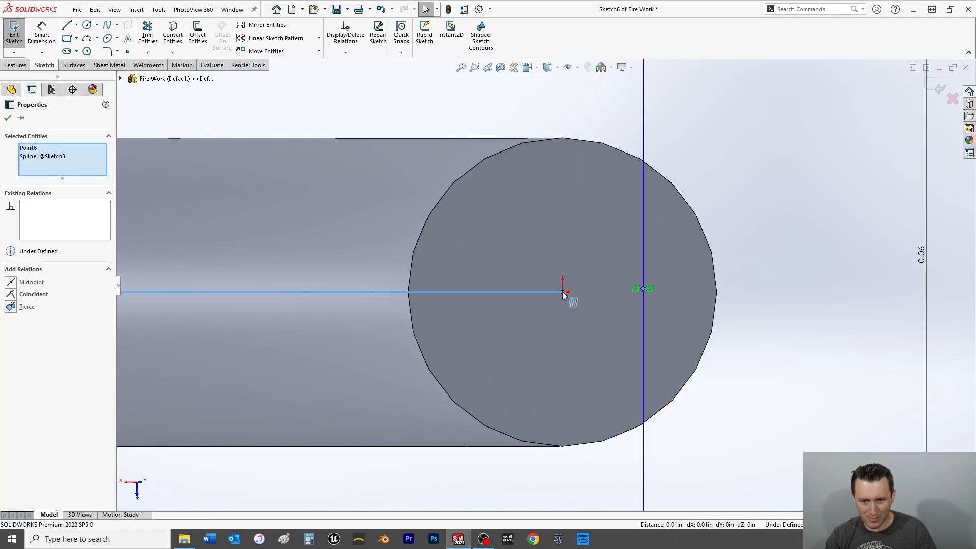
pyautogui.click(11, 307)
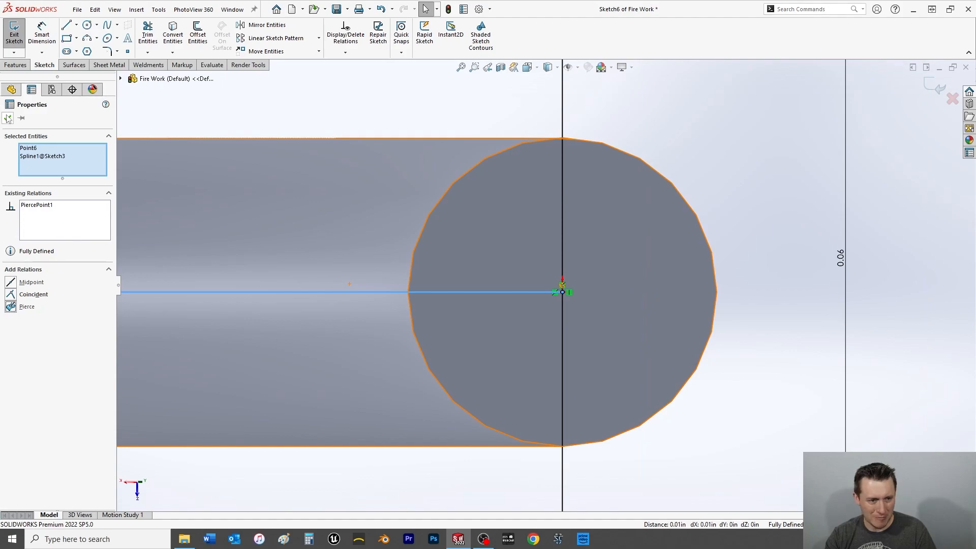
pyautogui.click(7, 118)
# Draw a three-point arc of about 0.03 in radius joining the two ends of the vertical line on the fuse side.
pyautogui.scroll(5, 503, 316)
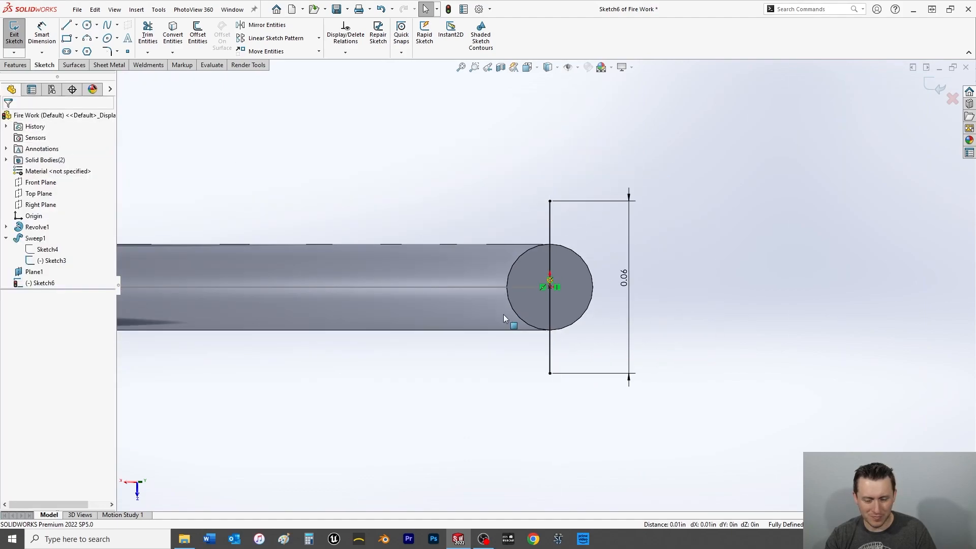
pyautogui.rightClick(547, 224)
pyautogui.click(522, 215)
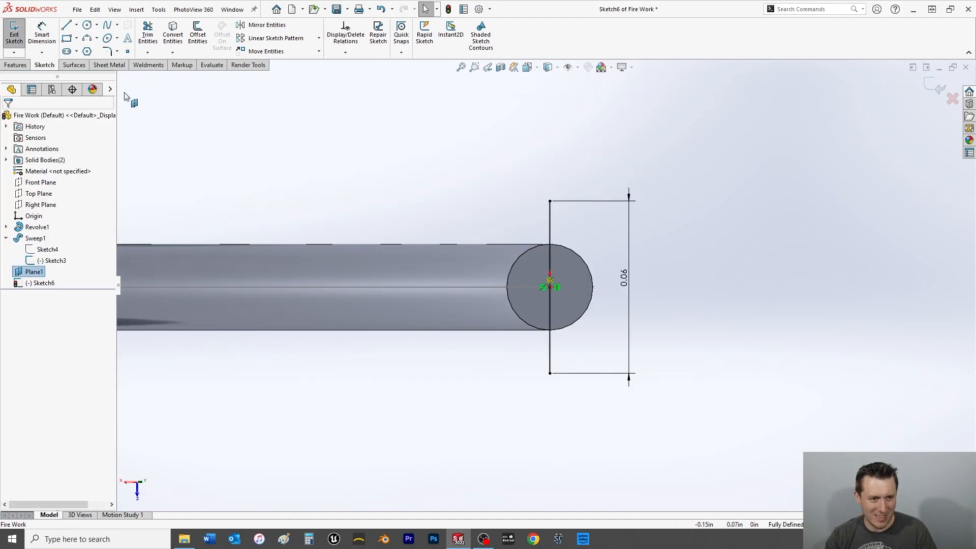
pyautogui.click(88, 38)
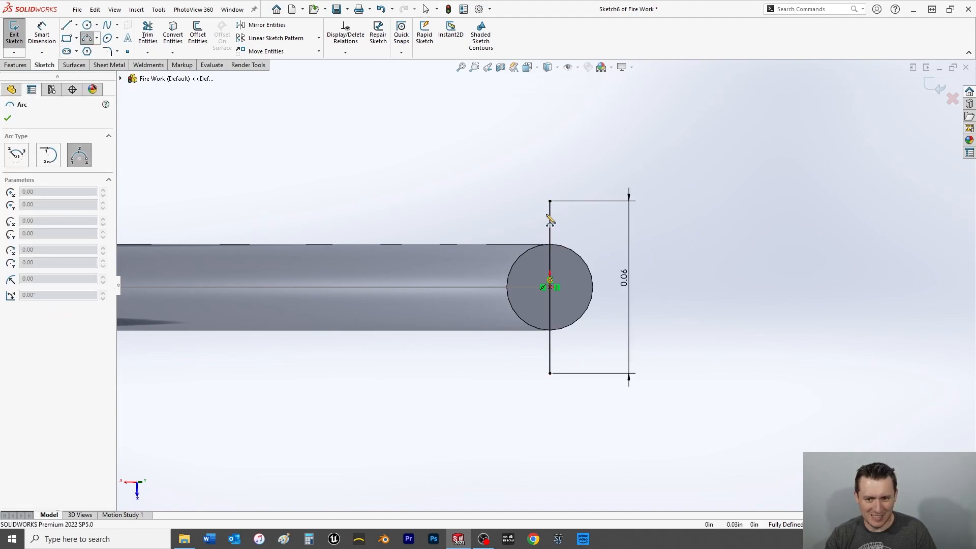
pyautogui.click(550, 202)
pyautogui.click(550, 374)
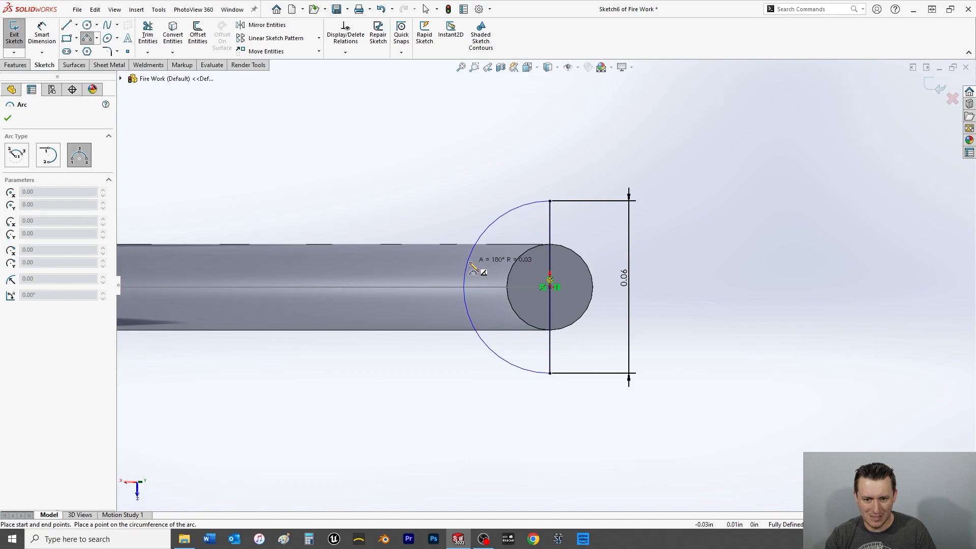
pyautogui.click(468, 269)
pyautogui.rightClick(422, 176)
pyautogui.click(440, 178)
# Make the arc's centre point coincident with the midpoint of the vertical line.
pyautogui.moveTo(550, 287); pyautogui.dragTo(529, 285)
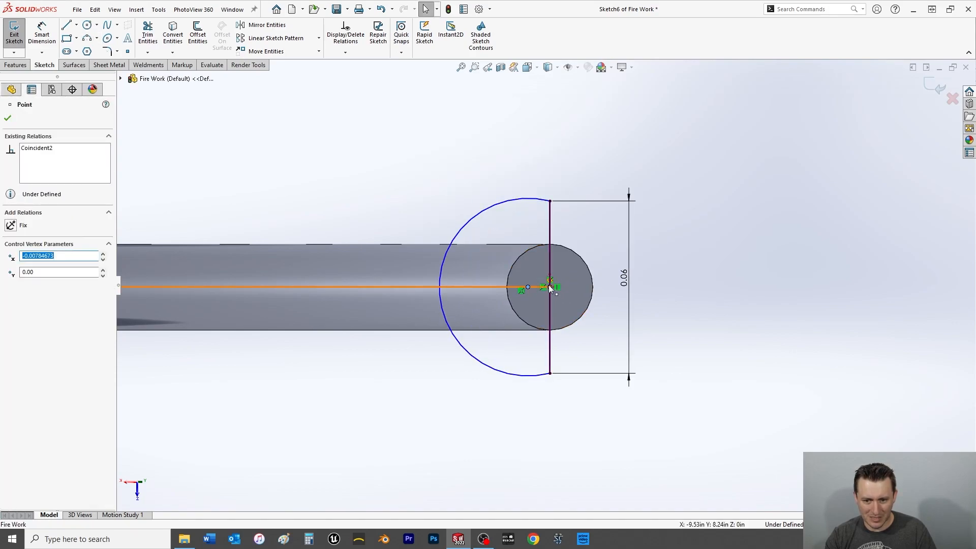
pyautogui.keyDown('ctrl'); pyautogui.click(549, 286); pyautogui.keyUp('ctrl')
pyautogui.click(19, 303)
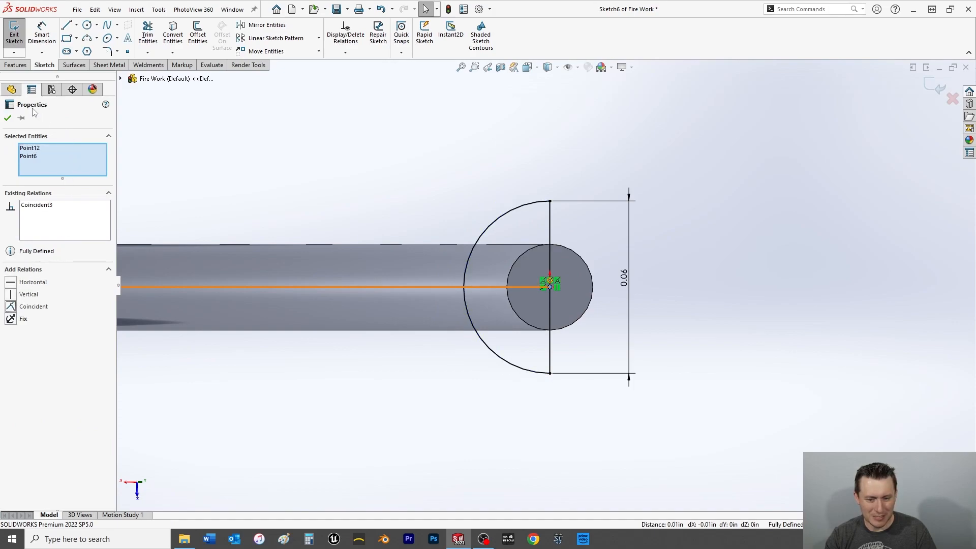
pyautogui.click(9, 119)
# Revolve the half-circle profile 360 degrees about the vertical line to form a ball on the fuse's end.
pyautogui.click(16, 64)
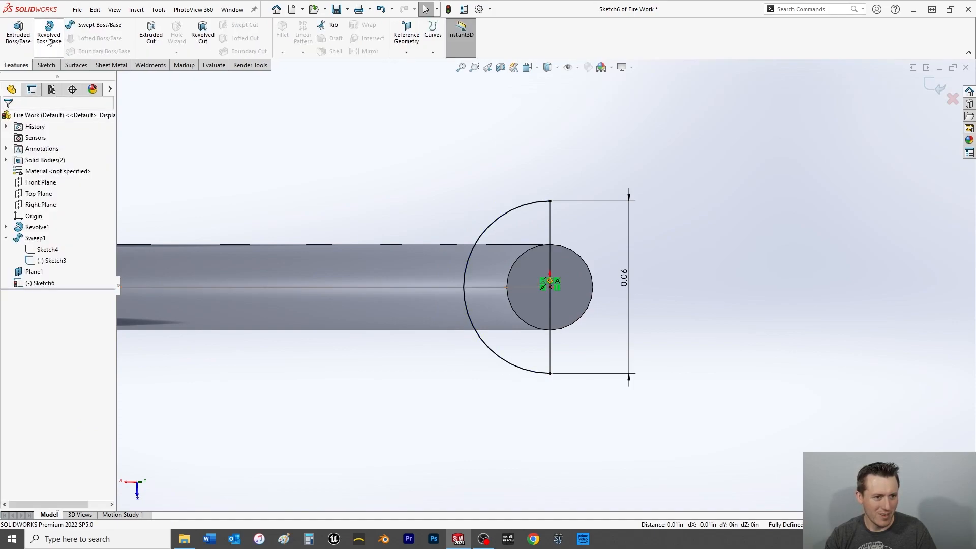
pyautogui.click(551, 225)
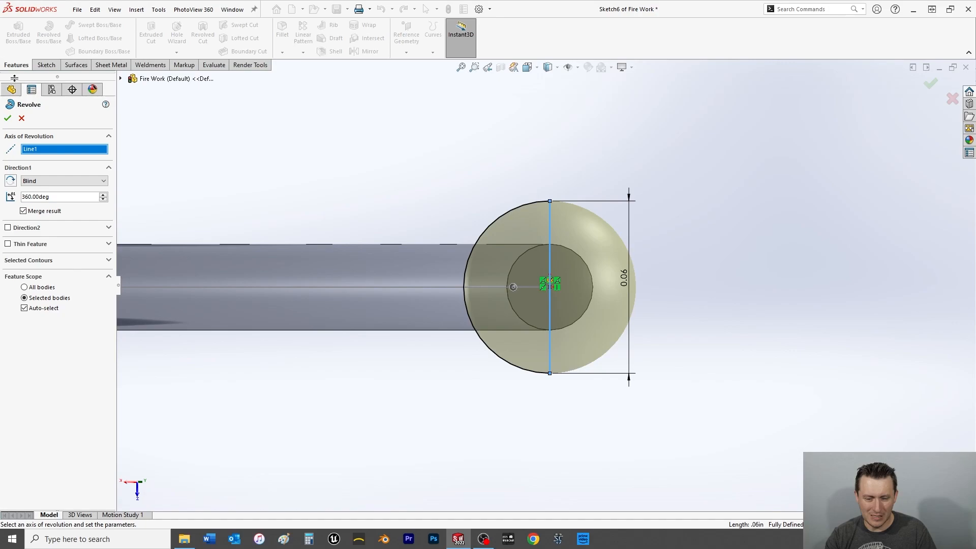
pyautogui.click(9, 119)
# Examine the ball, its underlying sketch and its junction with the fuse, ending with a close-up in the Front view.
pyautogui.moveTo(458, 153); pyautogui.dragTo(514, 239, button='middle')
pyautogui.scroll(2, 514, 237)
pyautogui.scroll(-4, 561, 275)
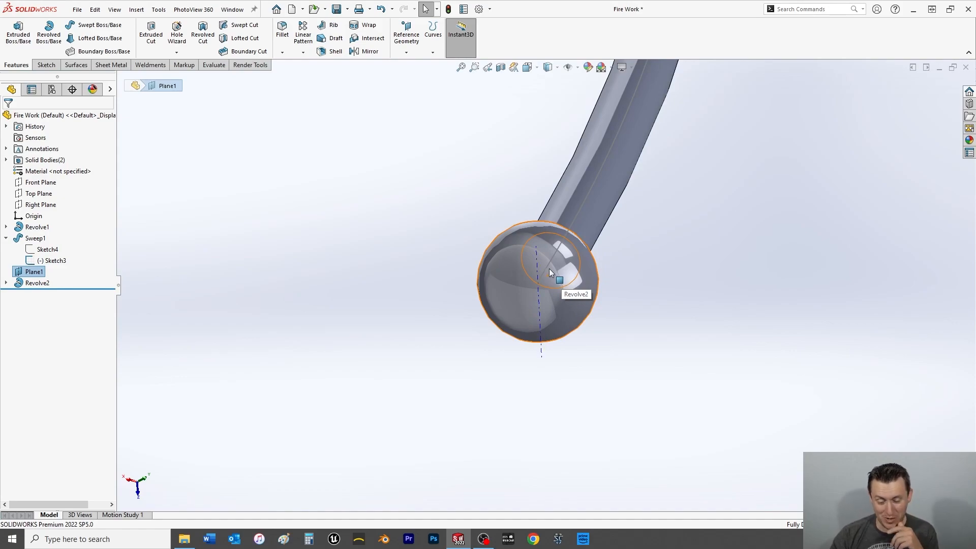
pyautogui.click(436, 310)
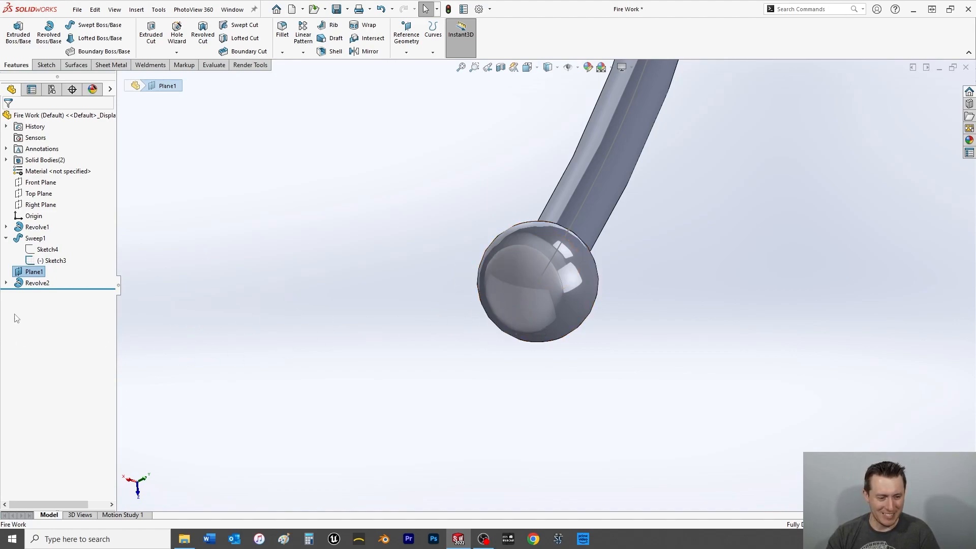
pyautogui.click(6, 283)
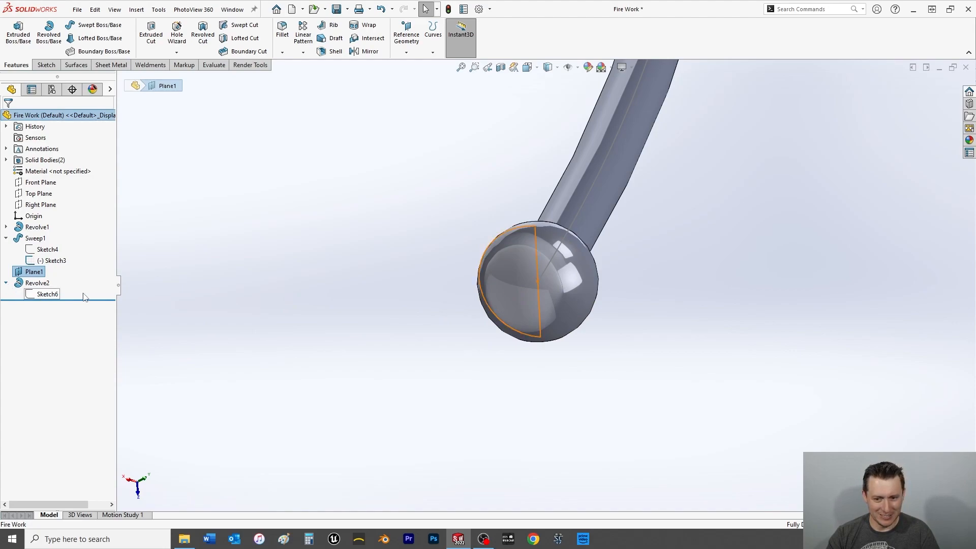
pyautogui.click(627, 72)
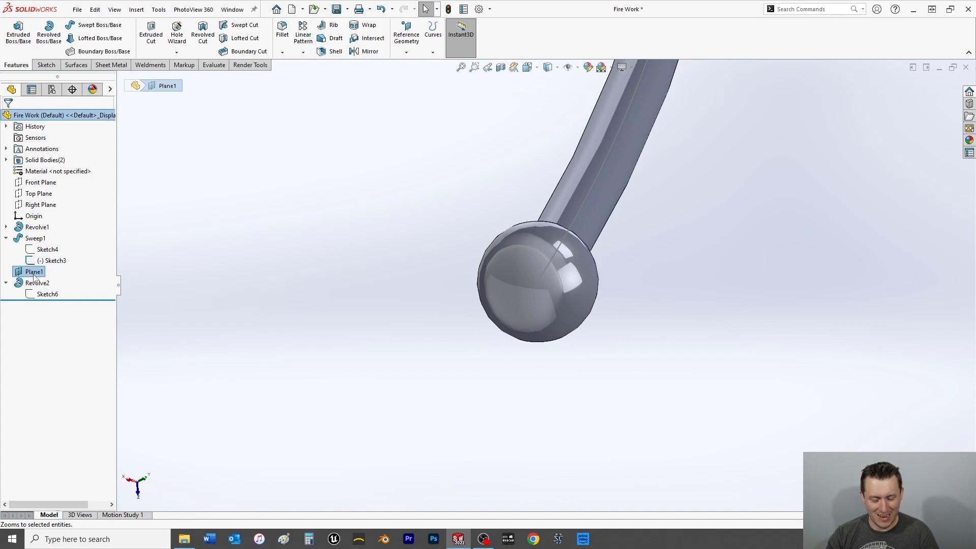
pyautogui.press('space')
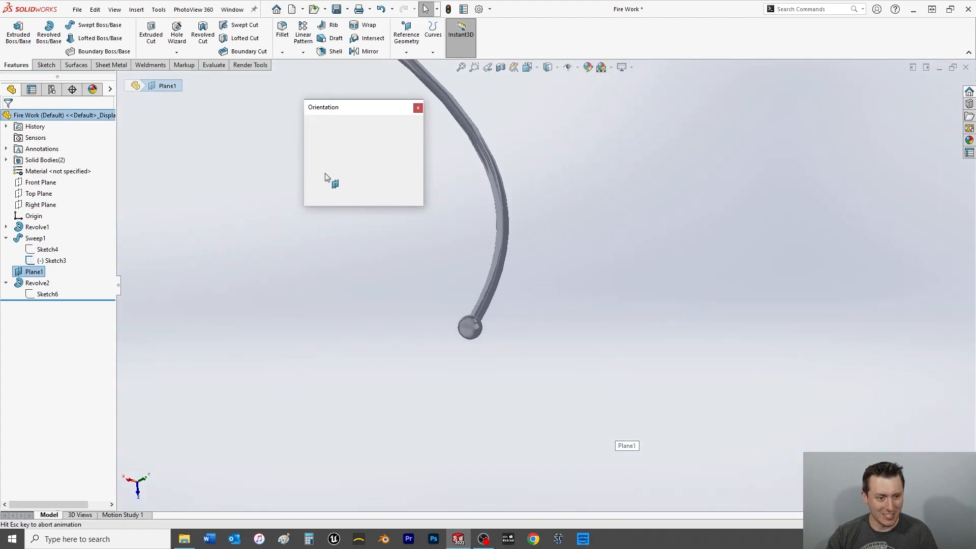
pyautogui.click(328, 156)
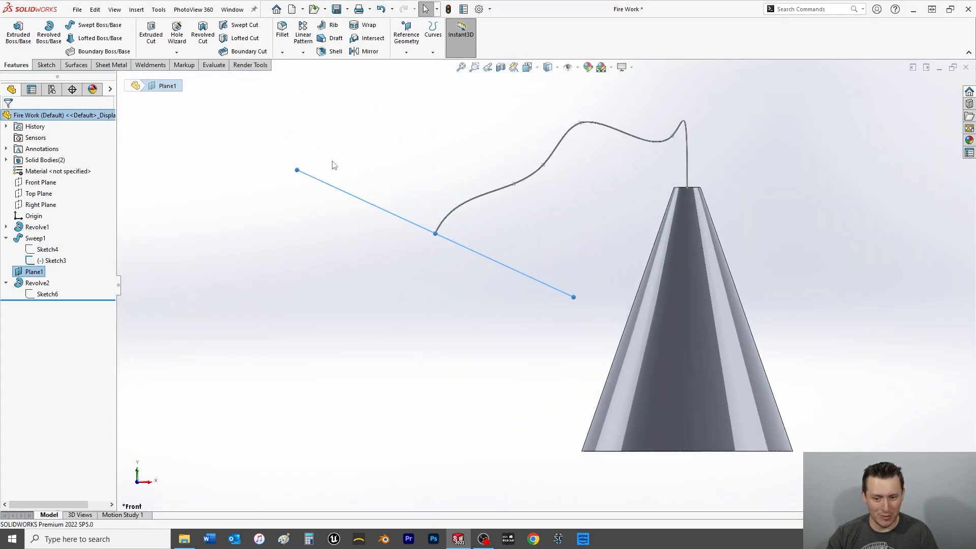
pyautogui.scroll(-4, 448, 257)
pyautogui.rightClick(399, 218)
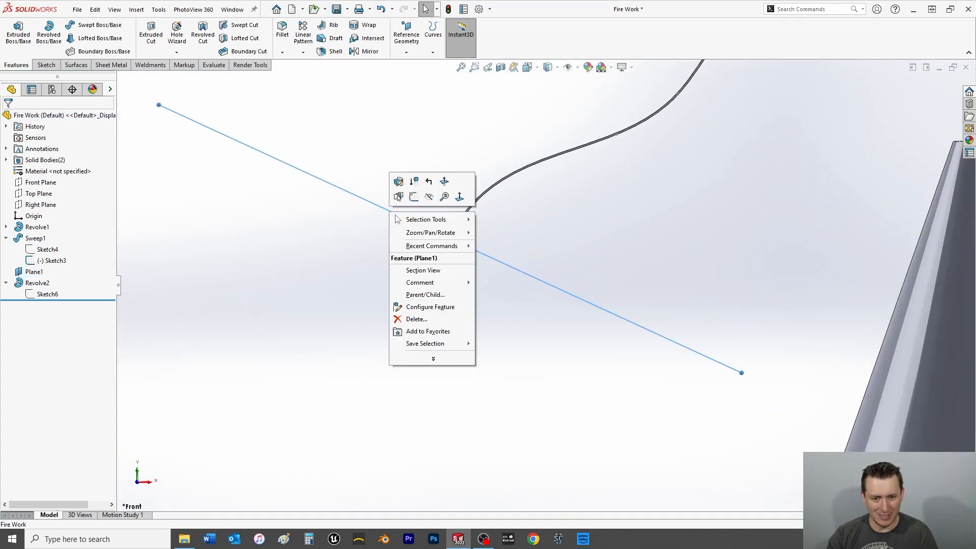
pyautogui.click(421, 213)
pyautogui.scroll(-8, 448, 238)
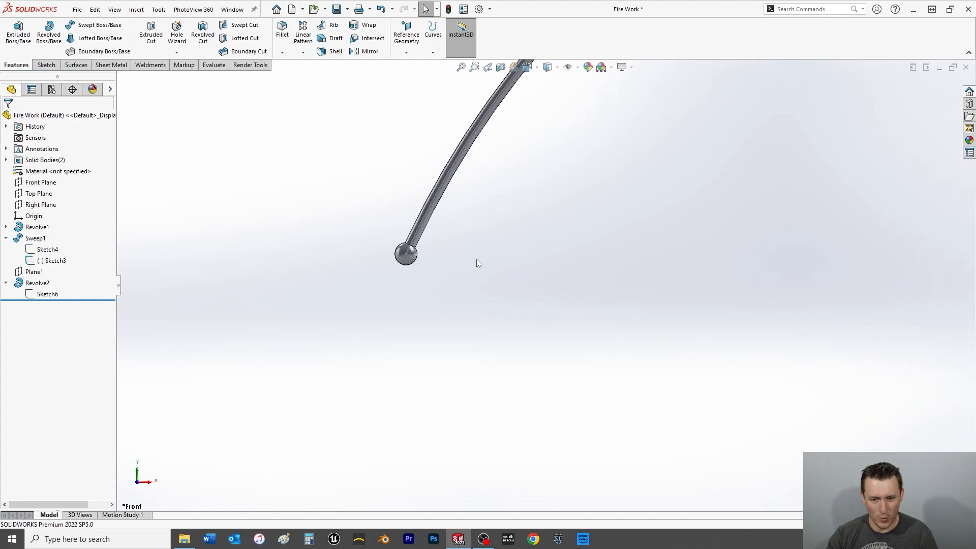
pyautogui.scroll(-3, 452, 252)
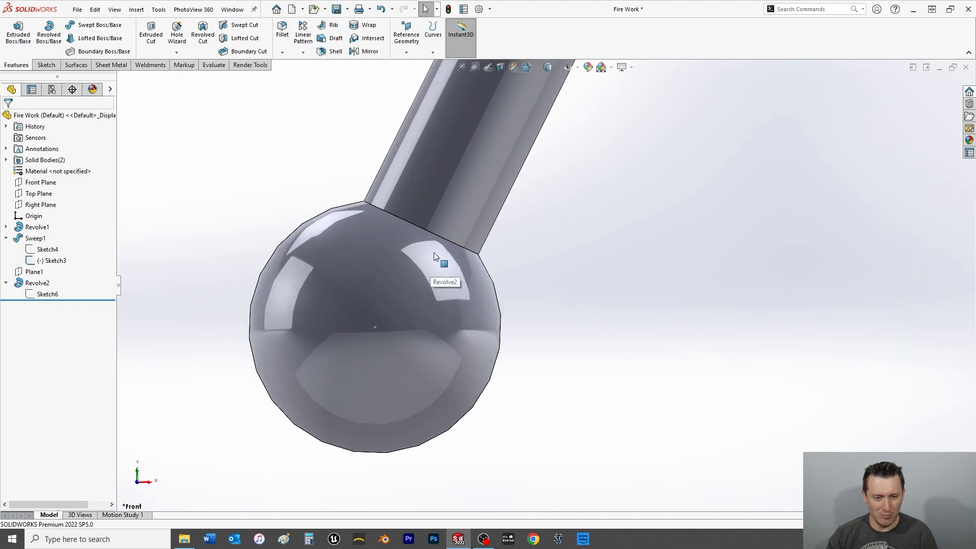
# Start a sketch on the Front Plane and draw a line about 0.05 in long from the ball's centre, angled up away from the fuse.
pyautogui.click(40, 184)
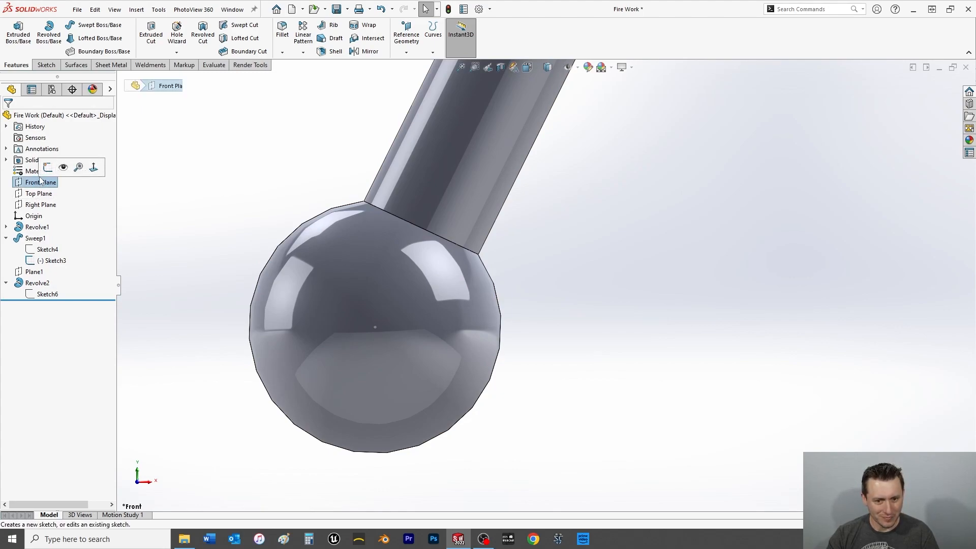
pyautogui.click(38, 66)
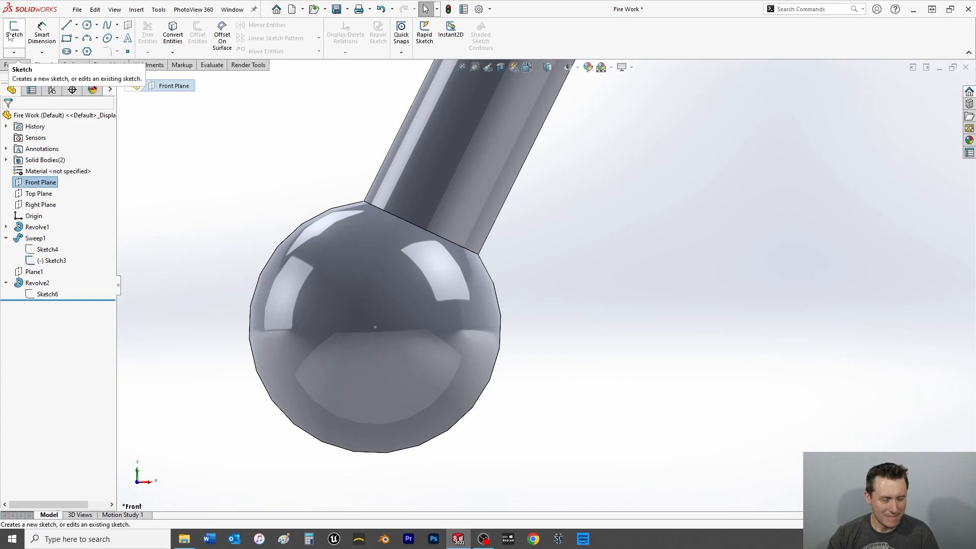
pyautogui.click(67, 25)
pyautogui.click(375, 328)
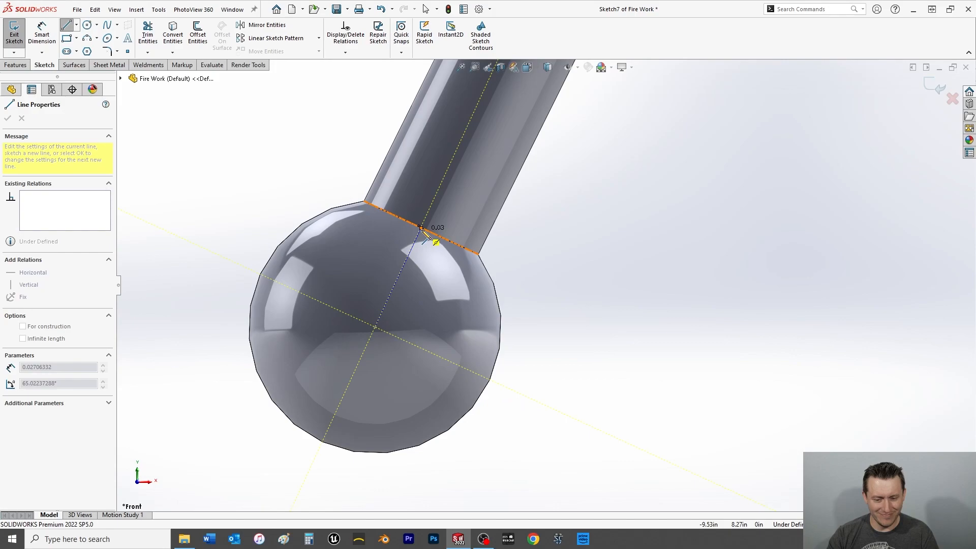
pyautogui.click(210, 250)
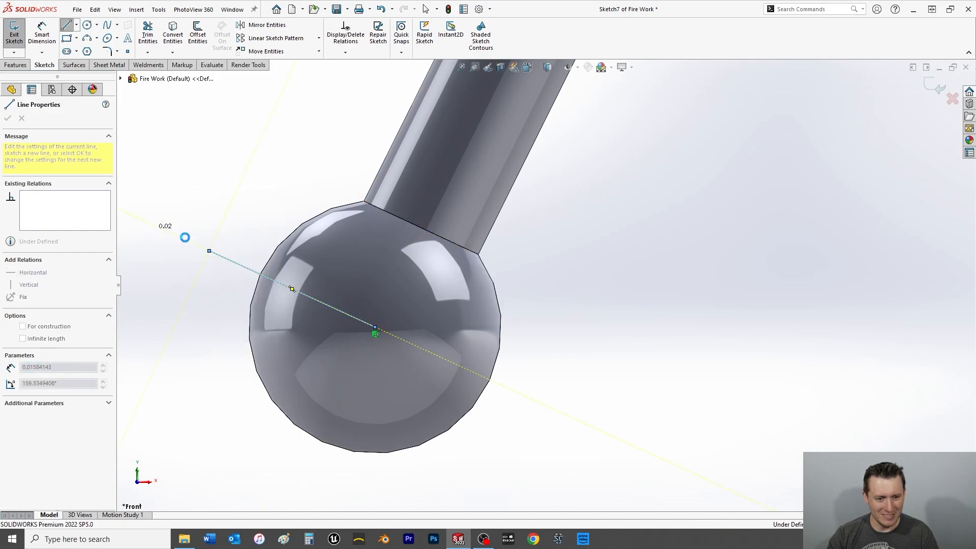
pyautogui.press('Escape')
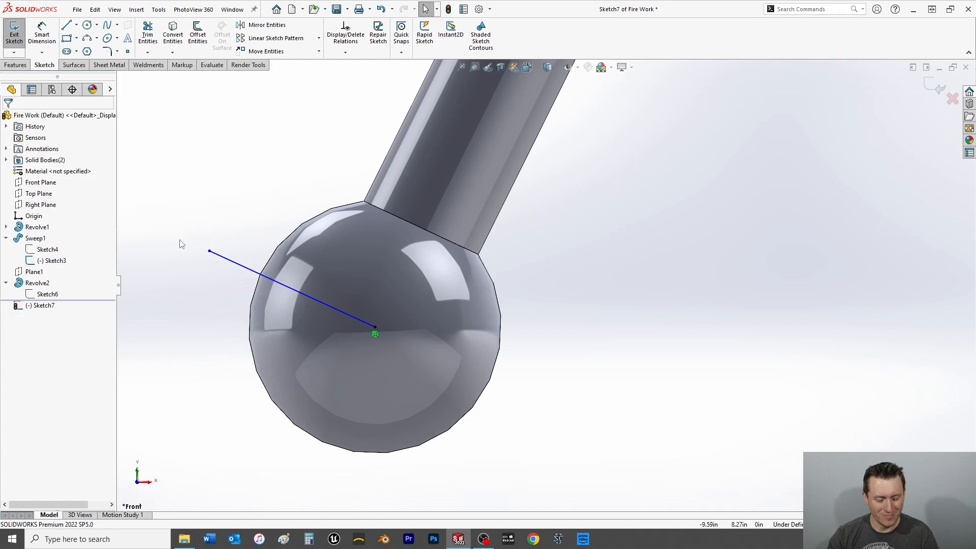
# Dimension the angled line's length to 1 in.
pyautogui.click(46, 37)
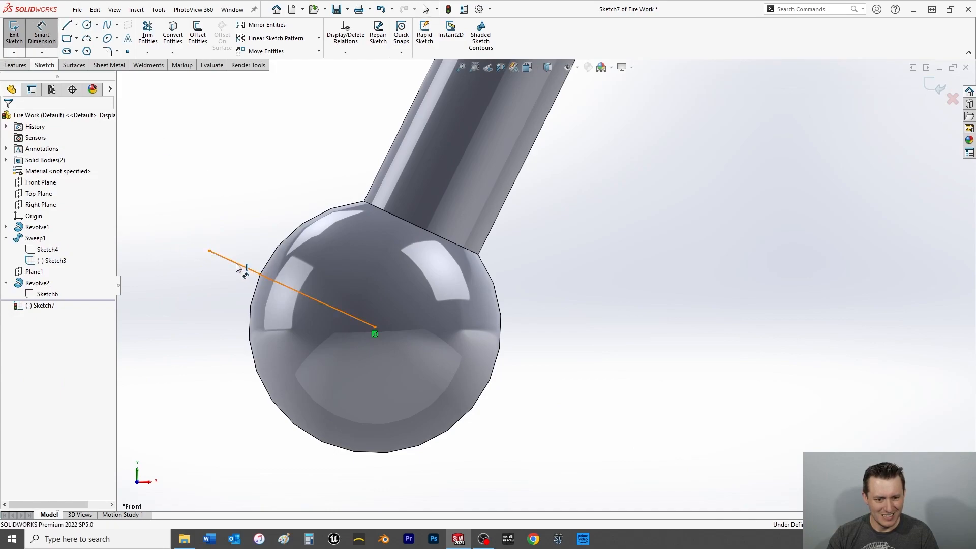
pyautogui.click(240, 264)
pyautogui.scroll(4, 224, 249)
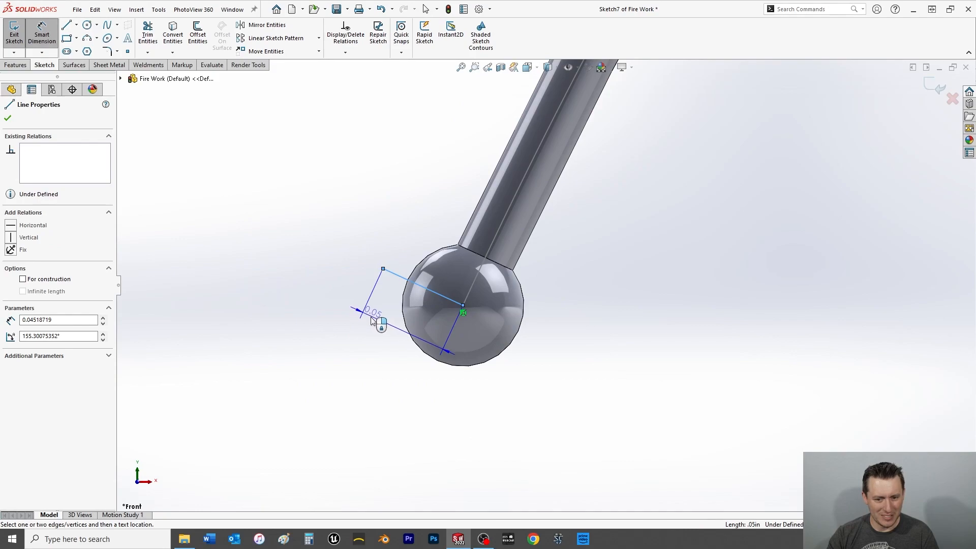
pyautogui.click(371, 317)
pyautogui.write('1')
pyautogui.press('Return')
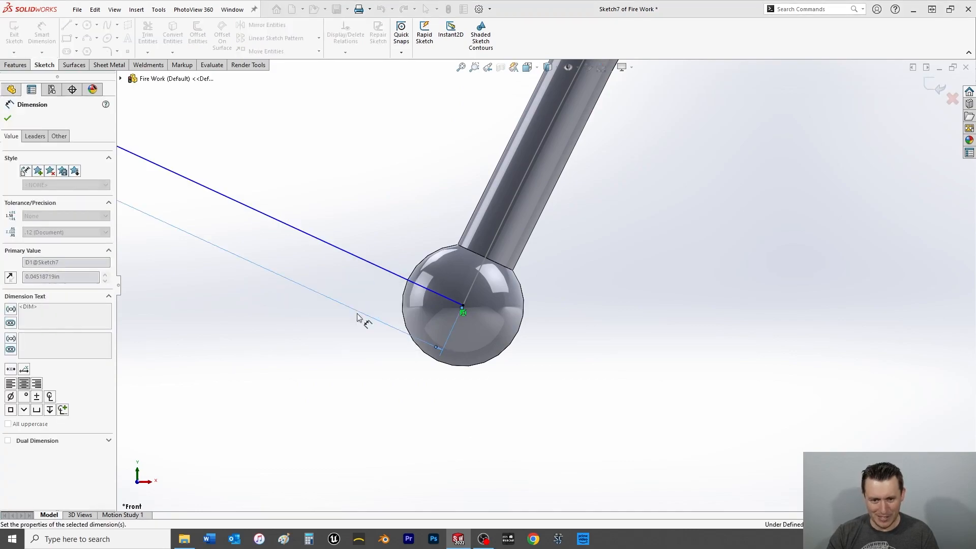
pyautogui.scroll(5, 379, 334)
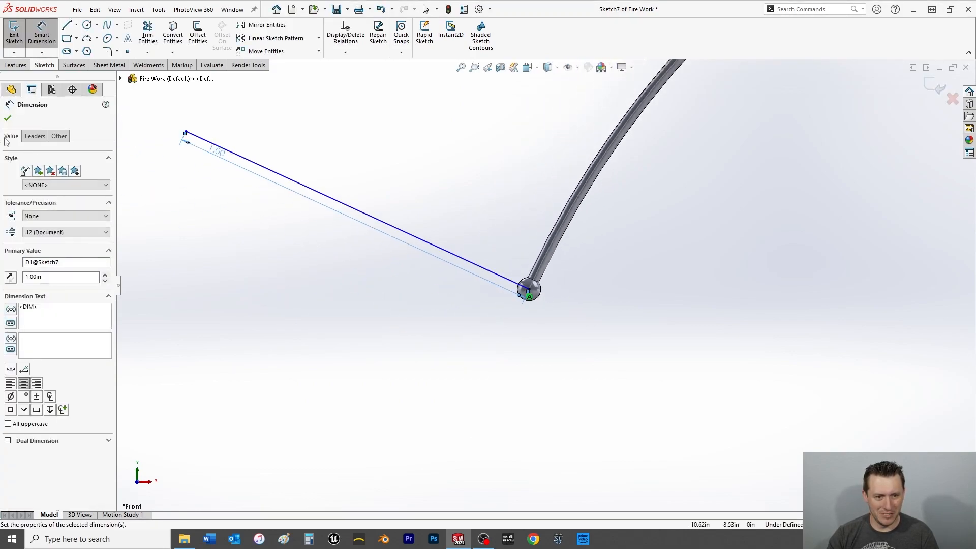
pyautogui.click(8, 117)
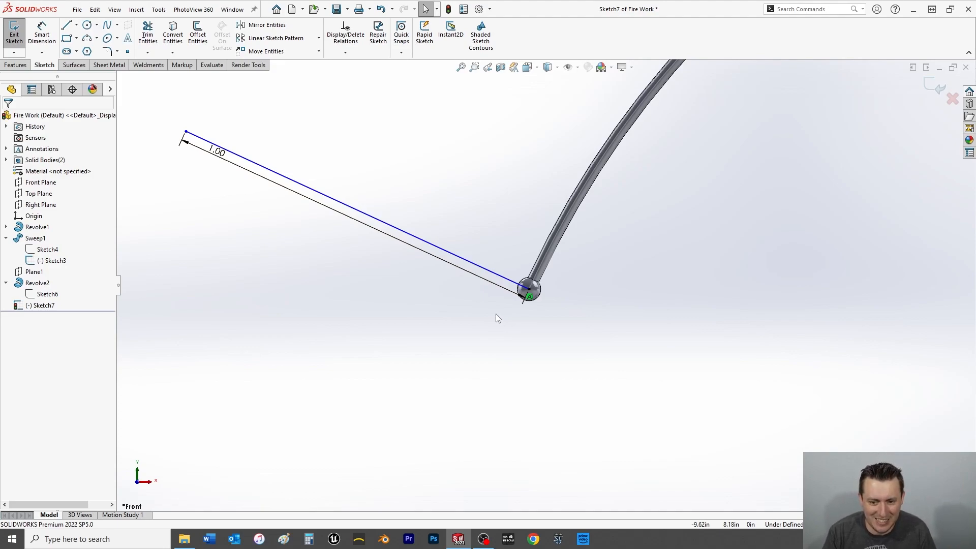
# Make the 1 in line perpendicular to the fuse's path spline and close the sketch.
pyautogui.click(512, 285)
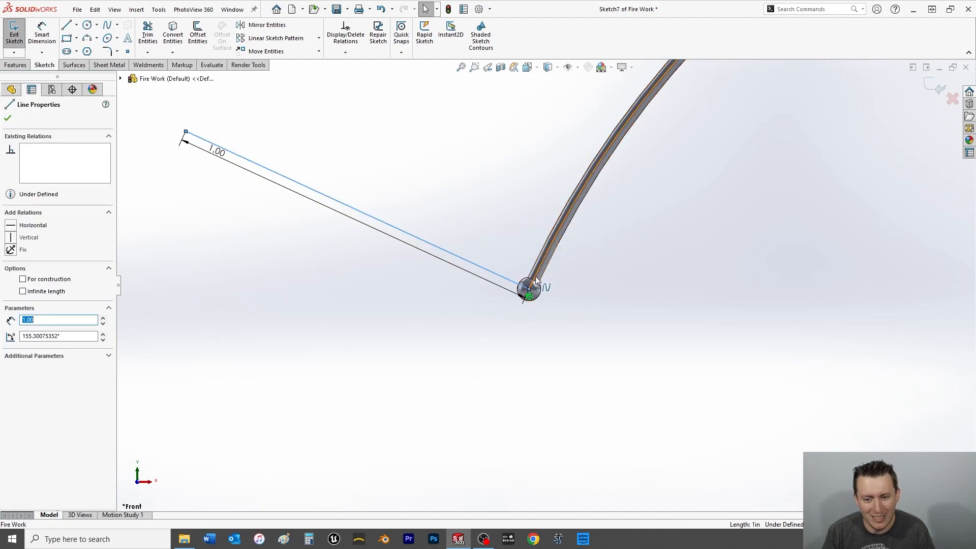
pyautogui.keyDown('ctrl'); pyautogui.click(534, 279); pyautogui.keyUp('ctrl')
pyautogui.click(10, 283)
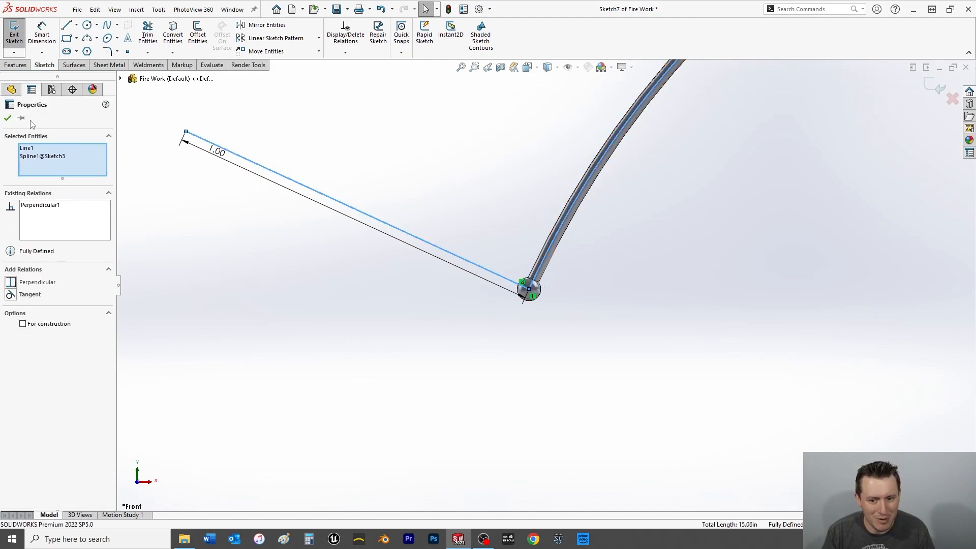
pyautogui.click(8, 119)
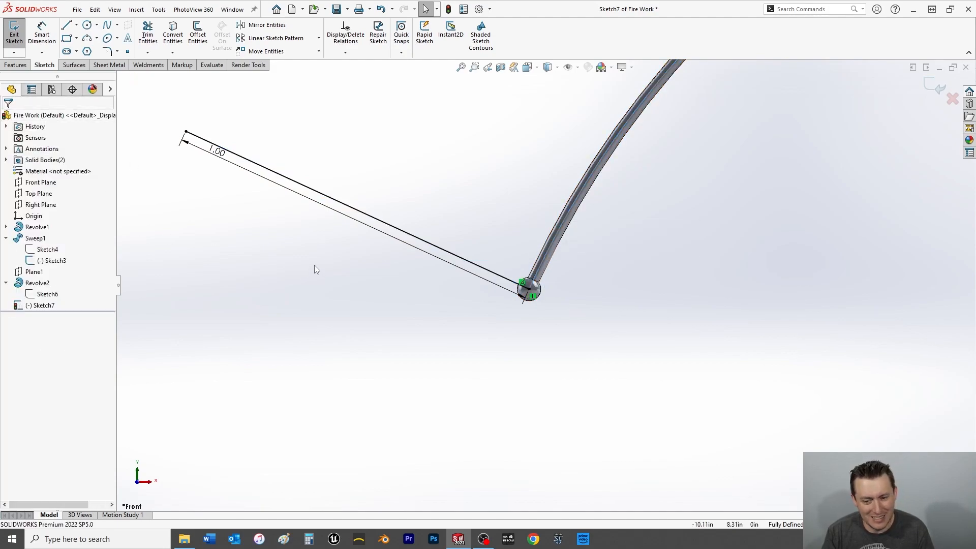
pyautogui.click(13, 32)
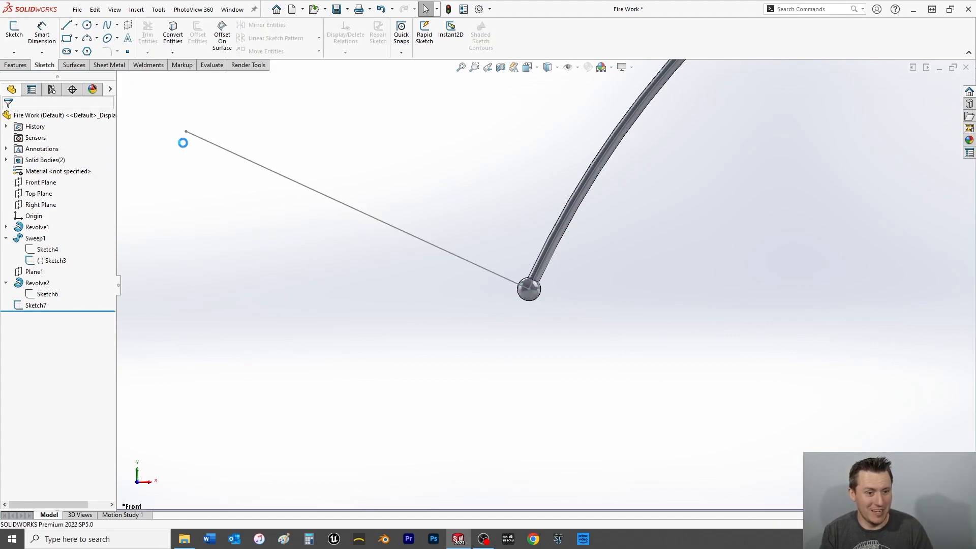
# Create a reference plane through the line's free end, perpendicular to the line.
pyautogui.click(200, 139)
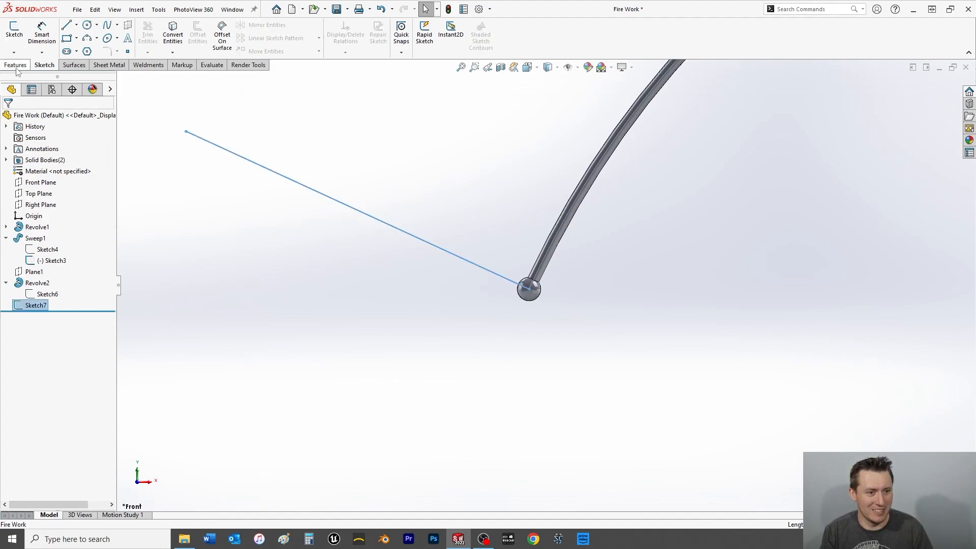
pyautogui.click(406, 53)
pyautogui.click(415, 64)
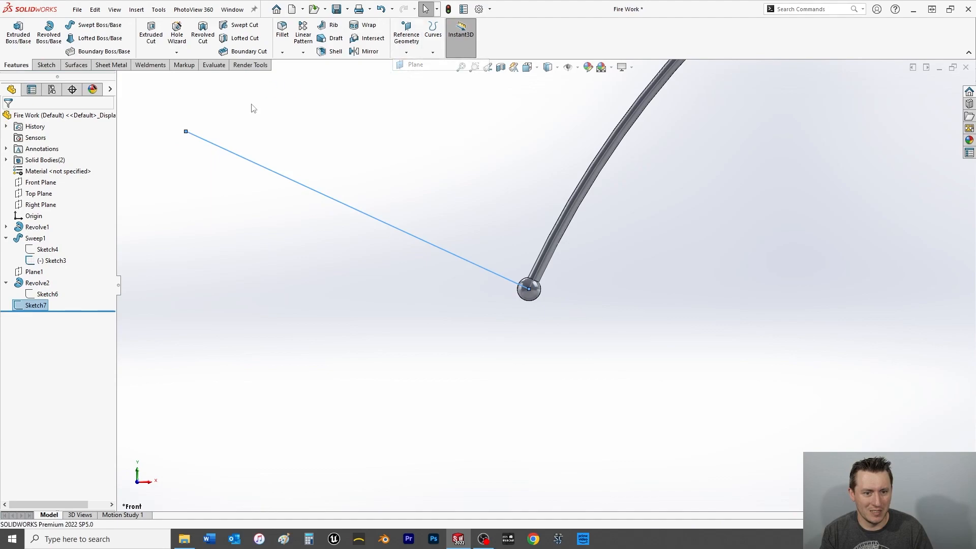
pyautogui.click(186, 132)
pyautogui.click(8, 120)
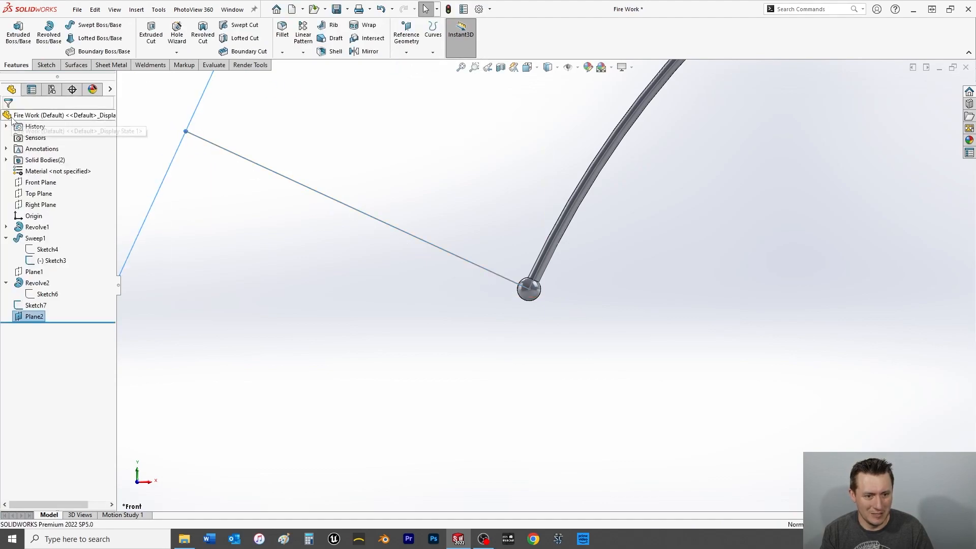
# Start a sketch on the new plane, viewed face-on, and draw a circle of about 0.07 in radius beside the fuse's ball.
pyautogui.hotkey('ctrl', '8')
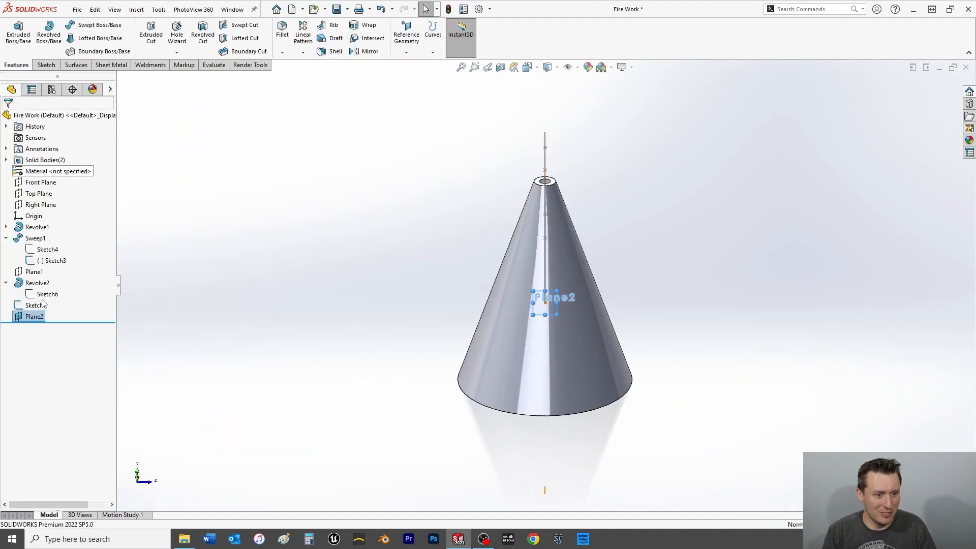
pyautogui.click(46, 66)
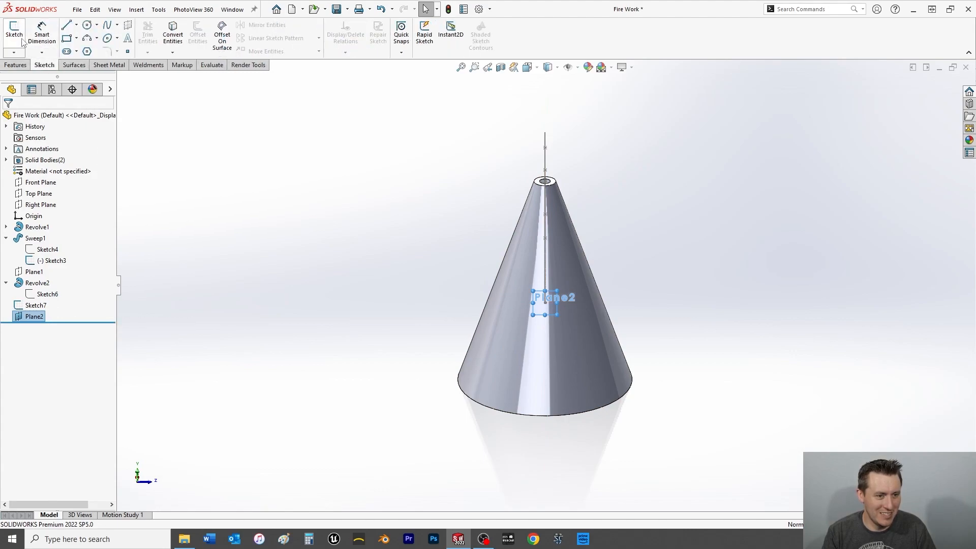
pyautogui.click(14, 33)
pyautogui.click(87, 25)
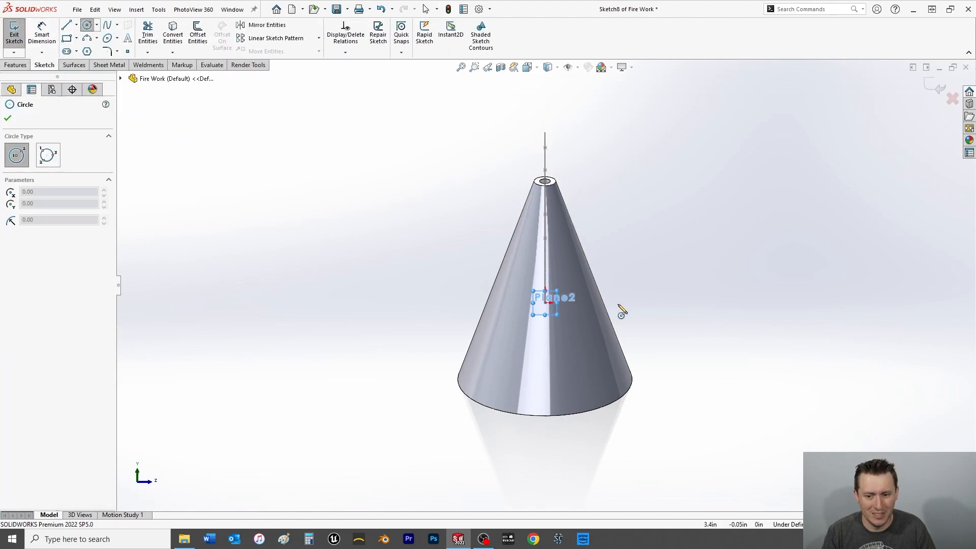
pyautogui.scroll(-6, 559, 310)
pyautogui.click(444, 264)
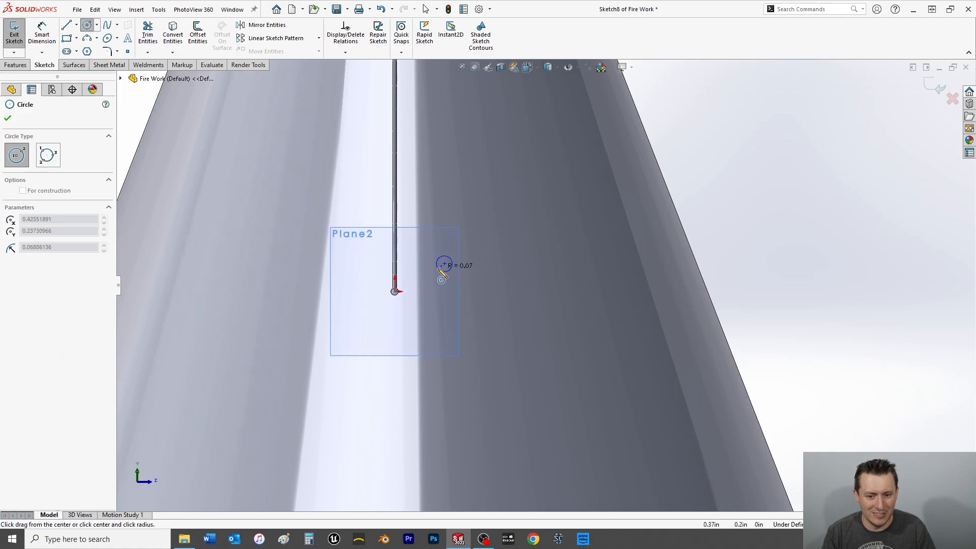
pyautogui.click(440, 271)
pyautogui.click(8, 118)
# Set the circle's diameter to 0.0625 in and close the sketch.
pyautogui.click(42, 33)
pyautogui.click(452, 259)
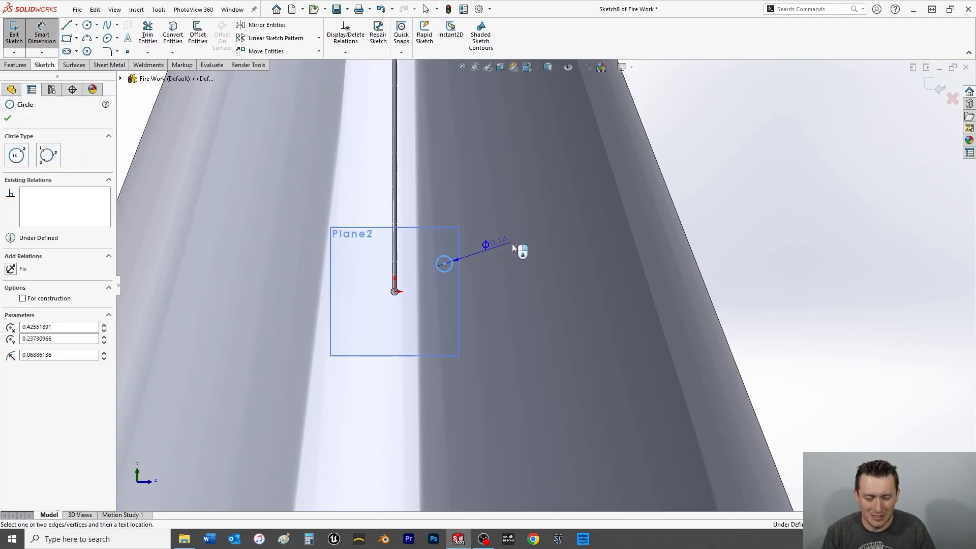
pyautogui.click(740, 182)
pyautogui.write('.')
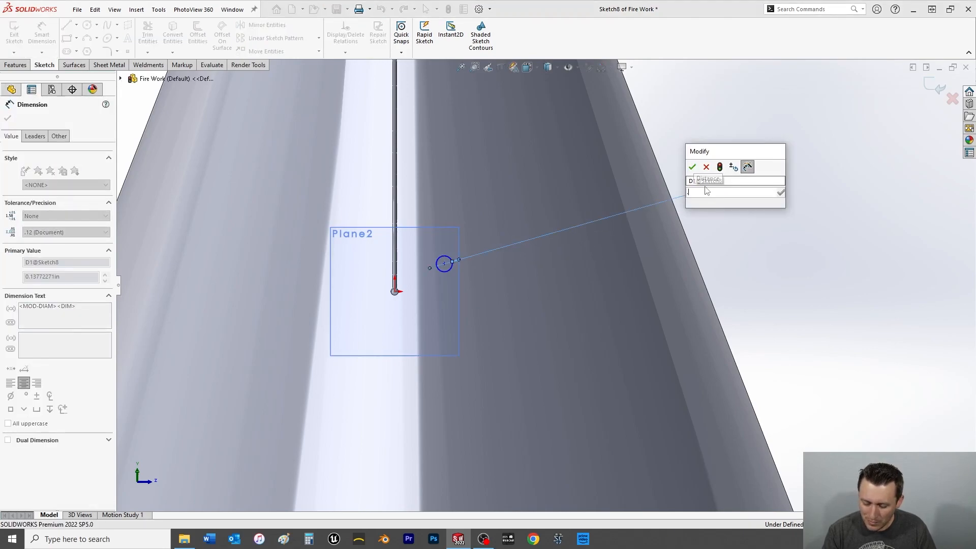
pyautogui.write('0')
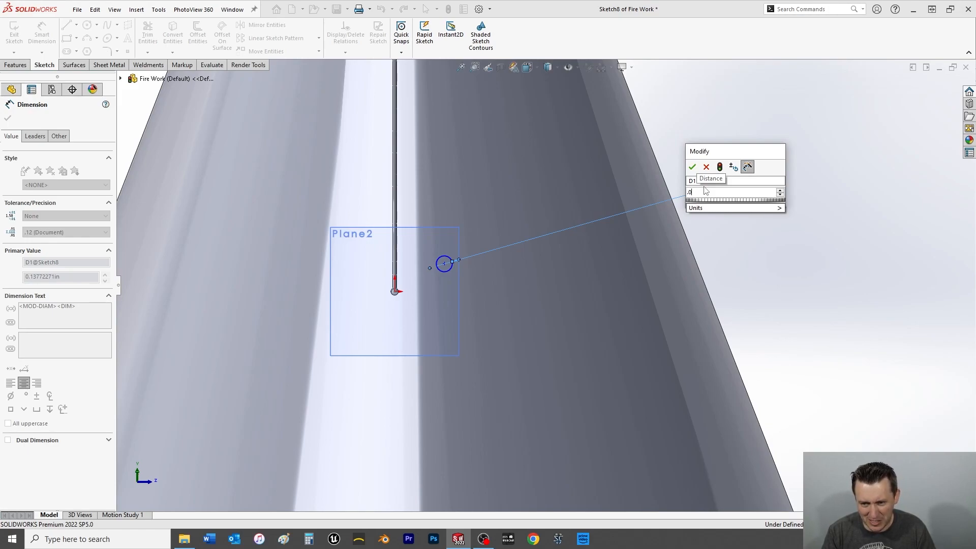
pyautogui.write('625')
pyautogui.press('Return')
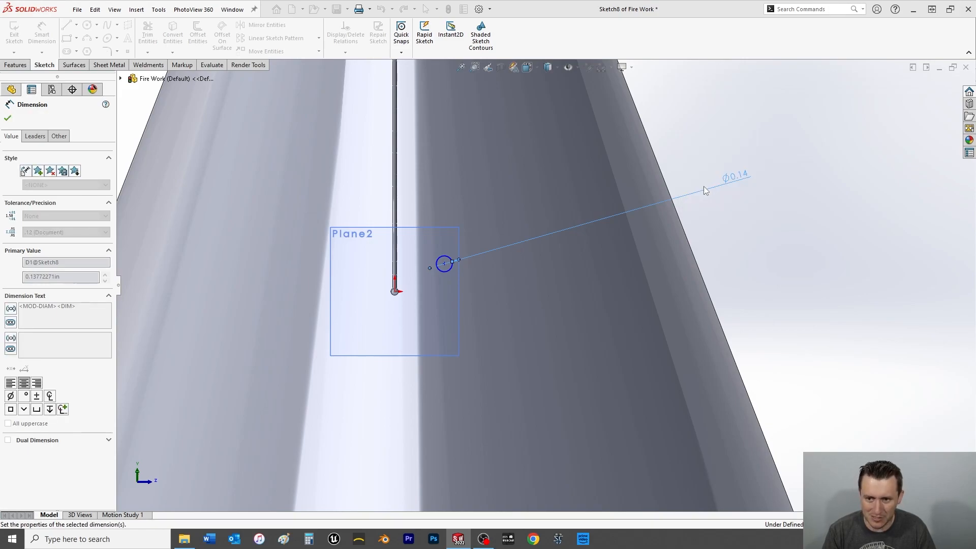
pyautogui.click(7, 119)
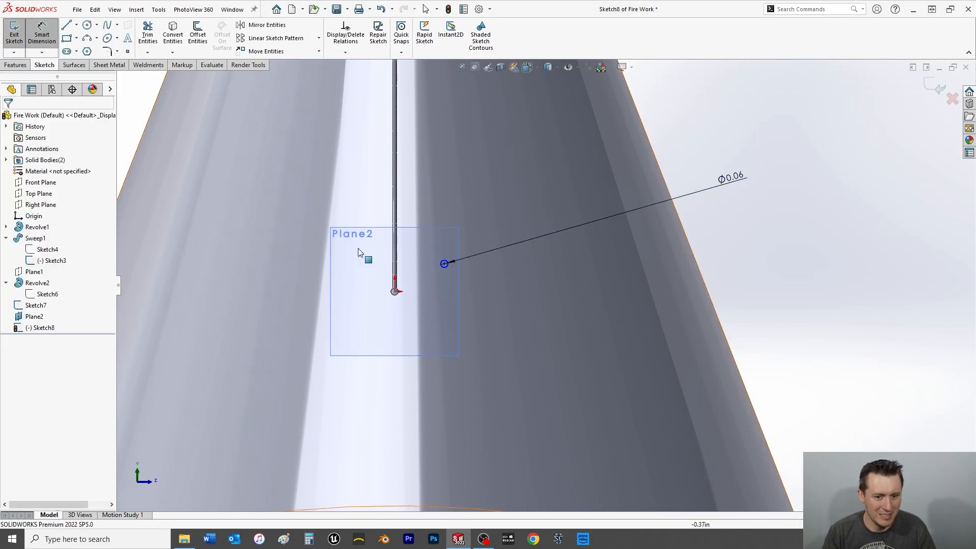
pyautogui.scroll(-3, 449, 263)
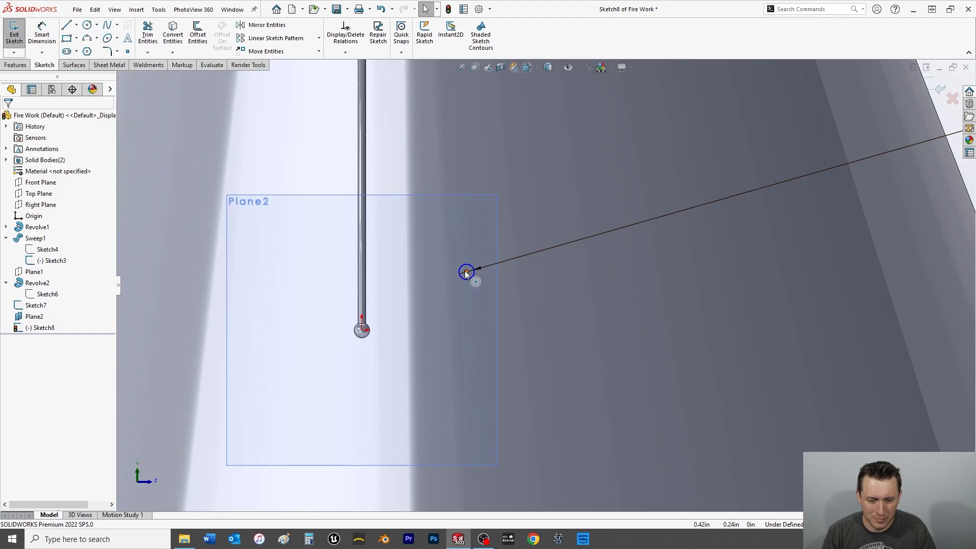
pyautogui.scroll(3, 479, 274)
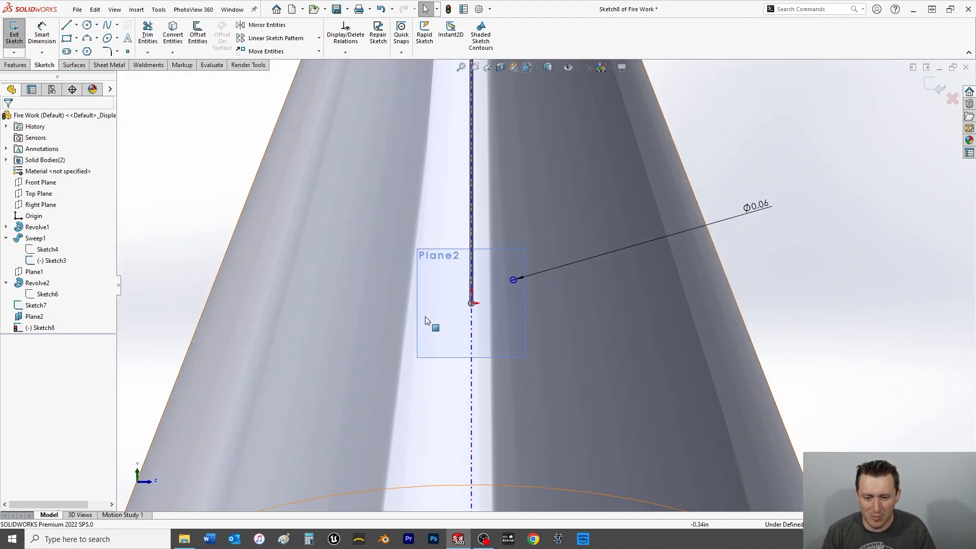
pyautogui.click(12, 33)
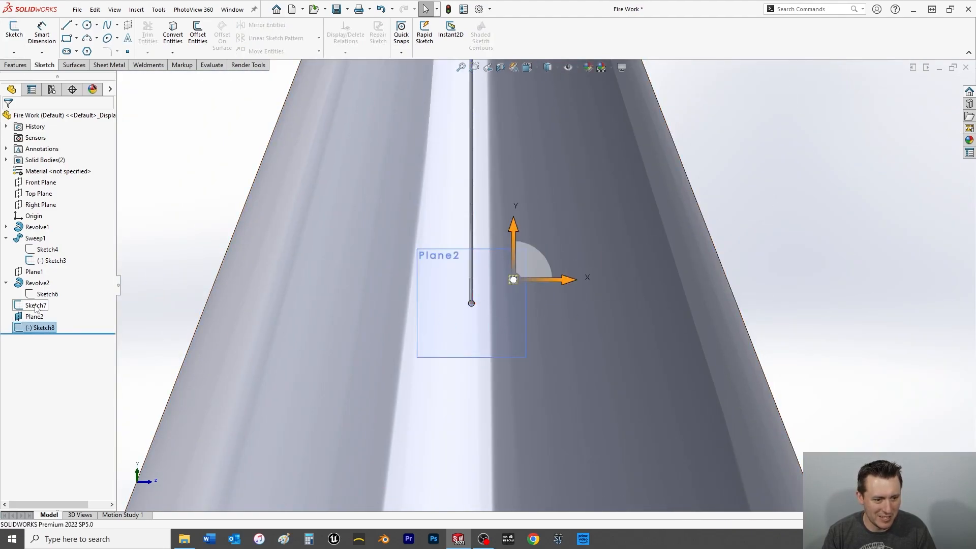
pyautogui.click(35, 305)
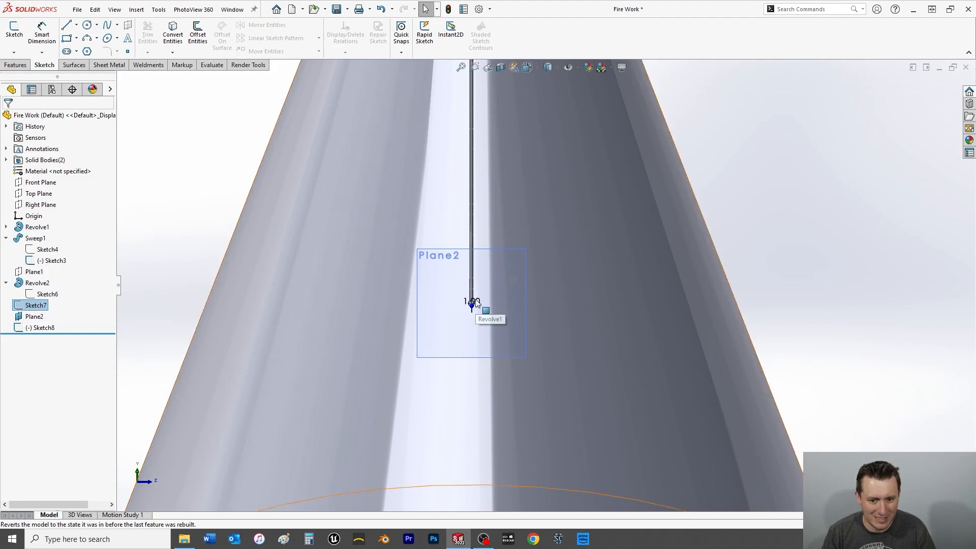
pyautogui.click(45, 295)
pyautogui.click(53, 263)
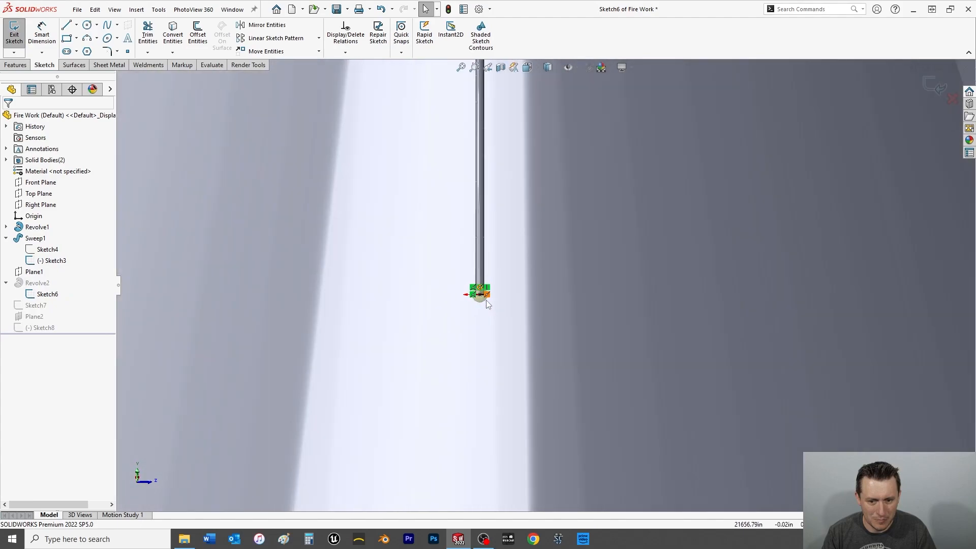
pyautogui.click(15, 41)
# Edit the profile sketch of the fuse's ball, set its diameter to 0.125 in, and close the sketch.
pyautogui.rightClick(45, 295)
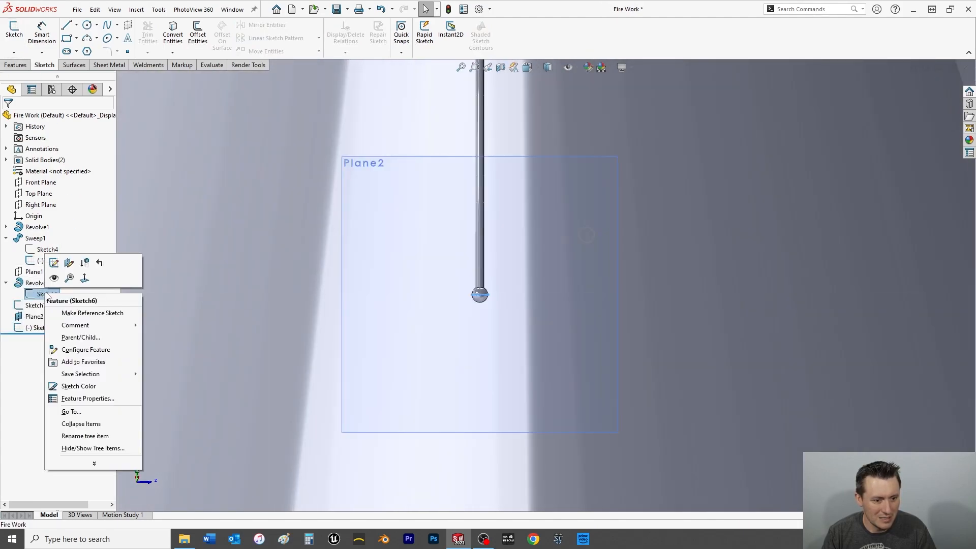
pyautogui.click(59, 266)
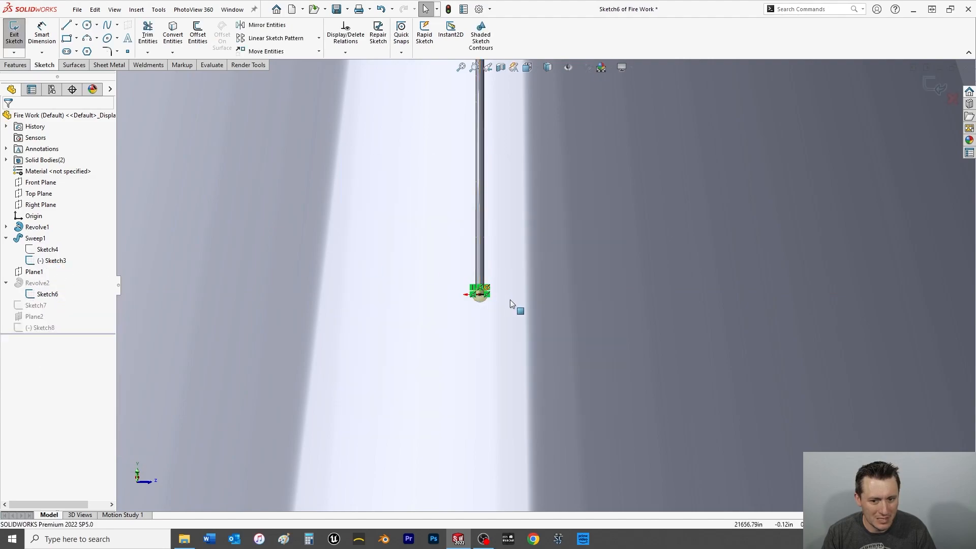
pyautogui.moveTo(516, 307); pyautogui.dragTo(473, 314, button='middle')
pyautogui.scroll(6, 488, 315)
pyautogui.scroll(-6, 442, 315)
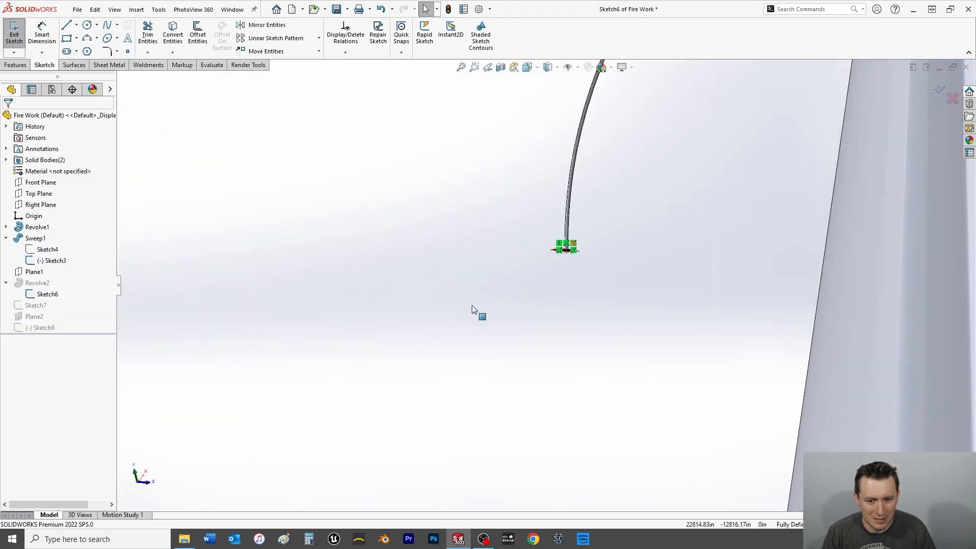
pyautogui.moveTo(547, 256); pyautogui.dragTo(568, 360, button='middle')
pyautogui.scroll(4, 711, 420)
pyautogui.scroll(-6, 711, 420)
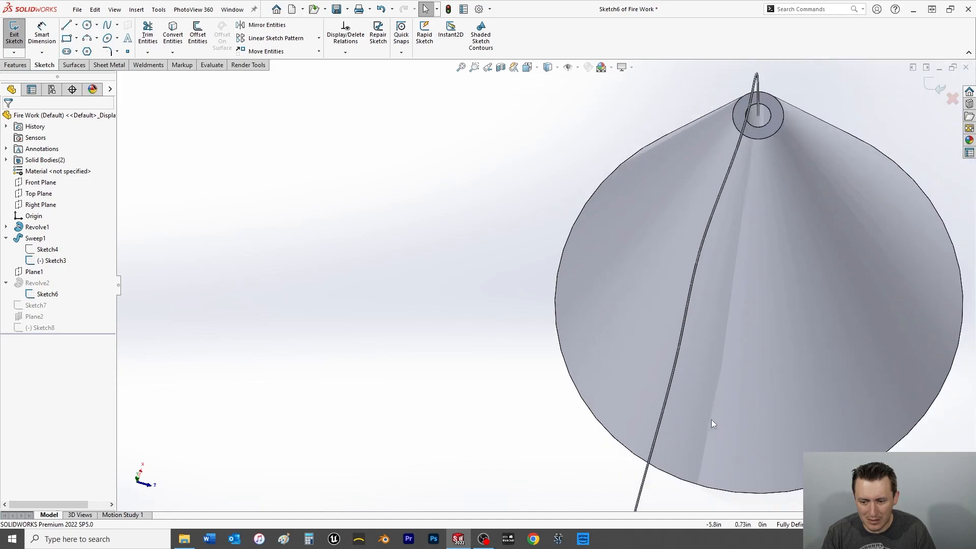
pyautogui.scroll(5, 513, 432)
pyautogui.scroll(-8, 493, 366)
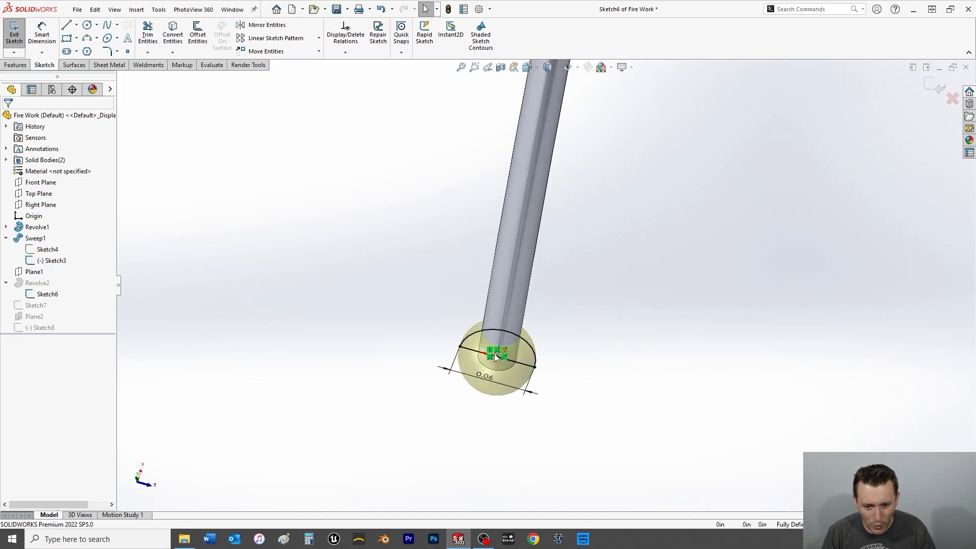
pyautogui.moveTo(469, 331); pyautogui.dragTo(470, 335)
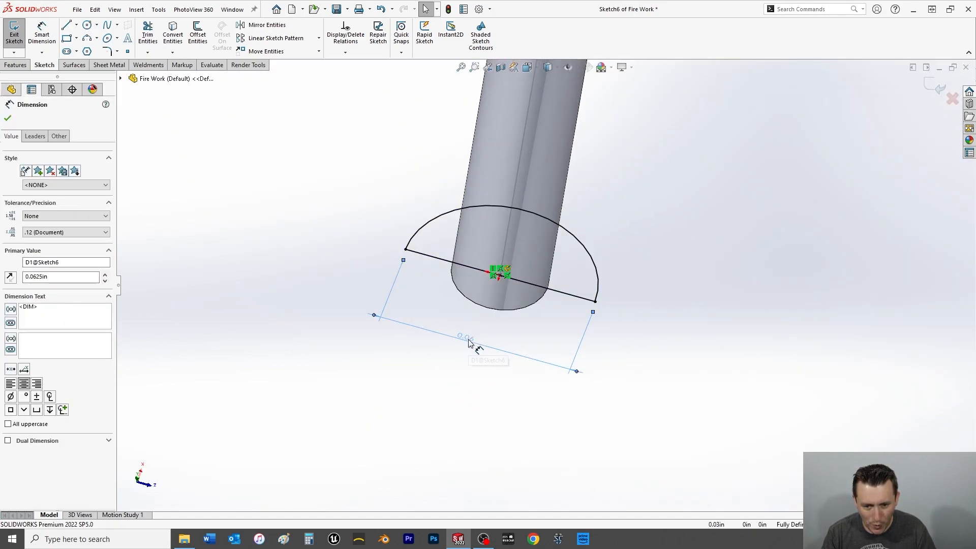
pyautogui.doubleClick(470, 342)
pyautogui.write('.125')
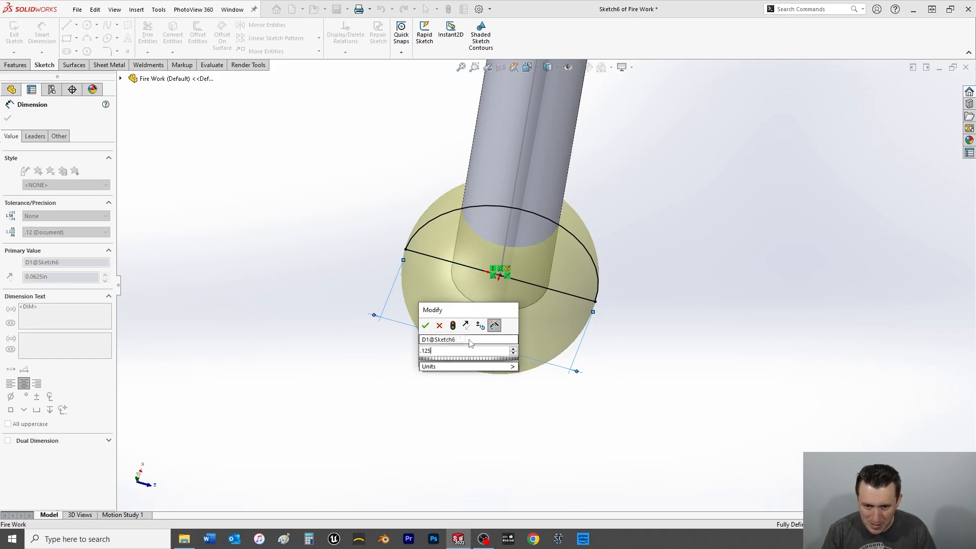
pyautogui.press('Return')
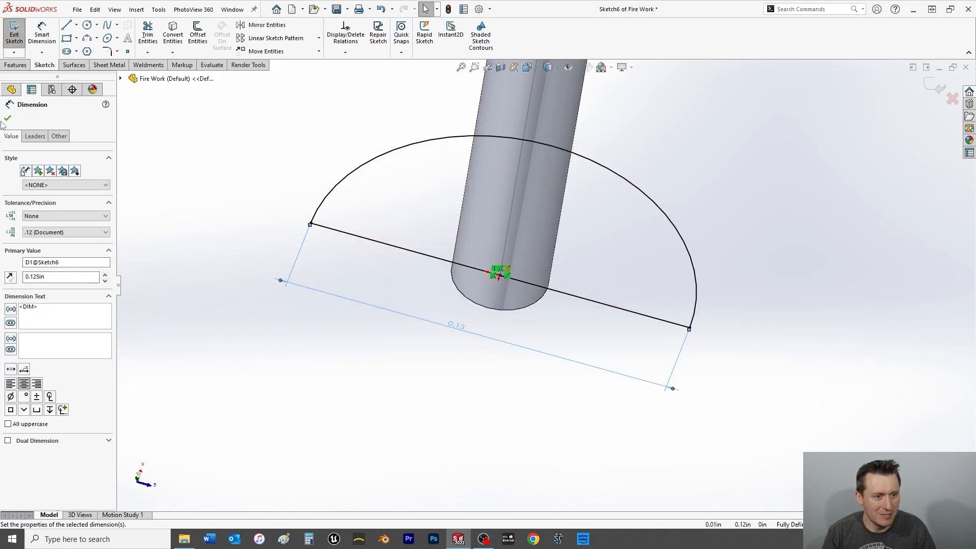
pyautogui.click(7, 118)
pyautogui.click(14, 34)
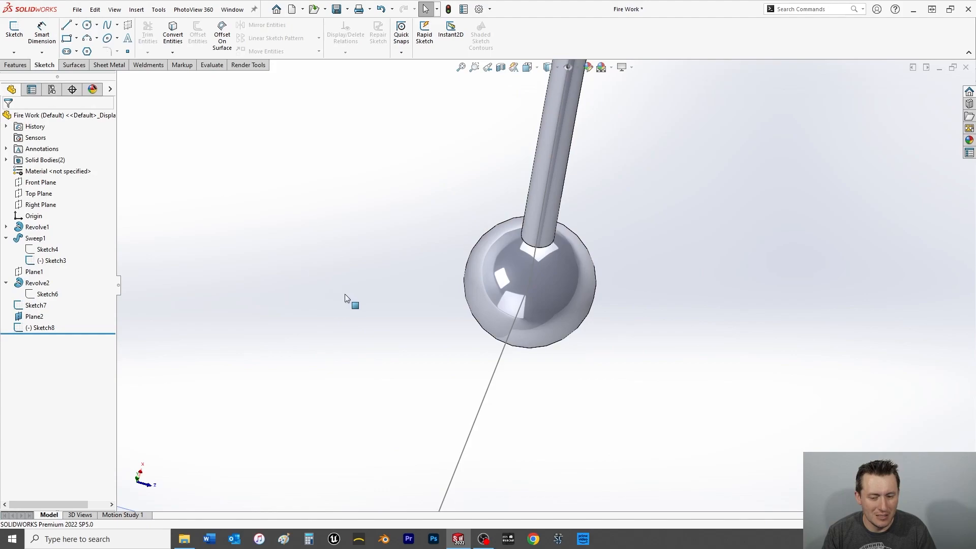
# Edit the small circle's sketch, add a Pierce relation between its centre and the 1 in line, and close the sketch.
pyautogui.scroll(5, 344, 300)
pyautogui.click(40, 328)
pyautogui.click(51, 302)
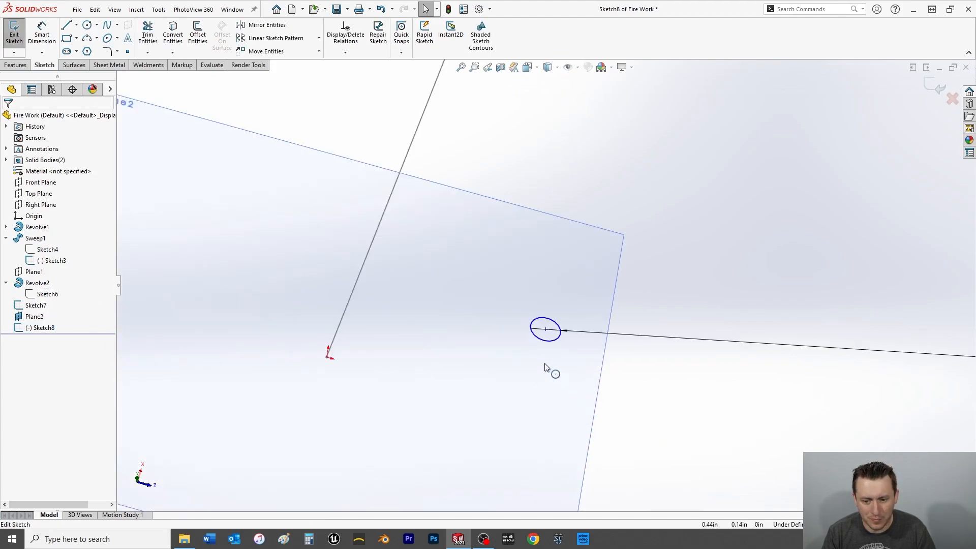
pyautogui.scroll(5, 545, 324)
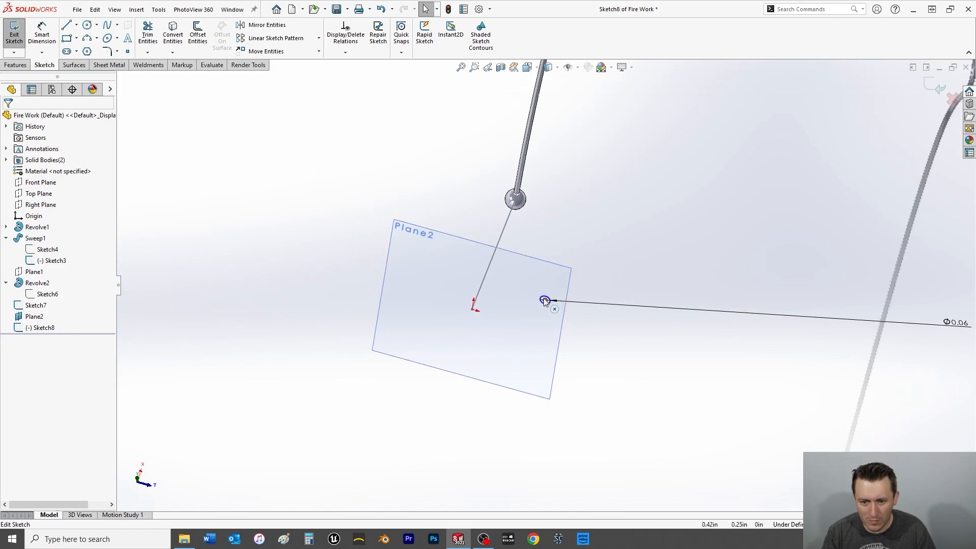
pyautogui.click(476, 305)
pyautogui.keyDown('ctrl'); pyautogui.click(486, 271); pyautogui.keyUp('ctrl')
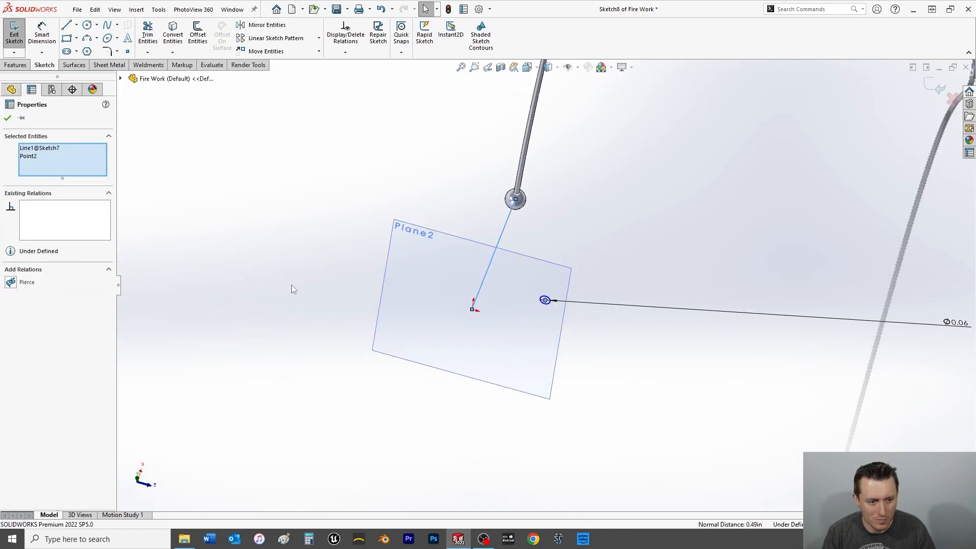
pyautogui.click(10, 282)
pyautogui.click(7, 118)
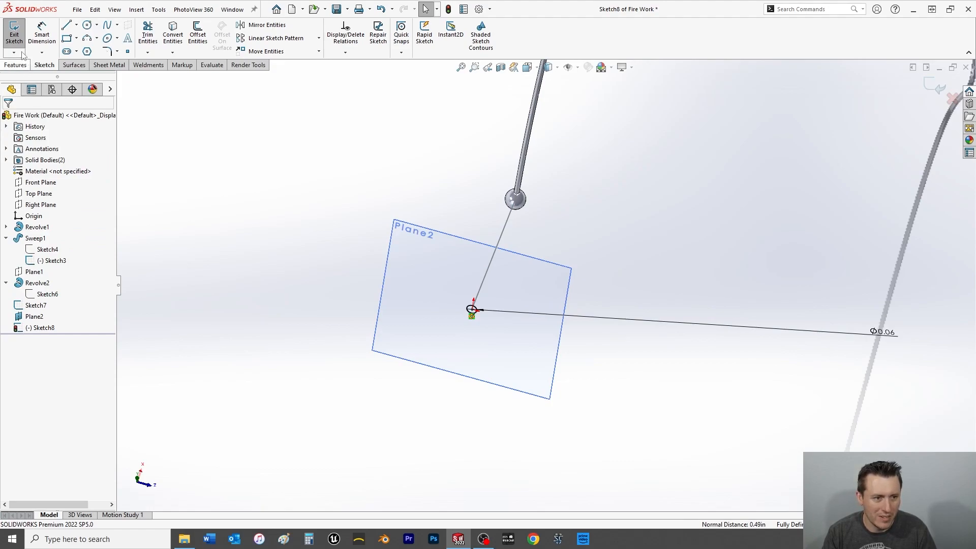
pyautogui.click(15, 34)
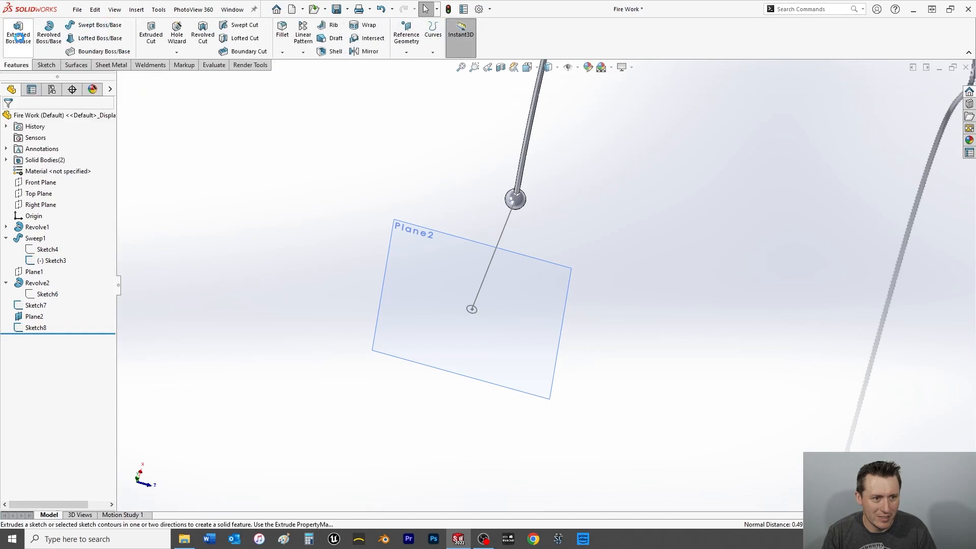
# Extrude the small circle from its sketch plane up to the fuse's ball to form a rod.
pyautogui.click(19, 40)
pyautogui.click(477, 308)
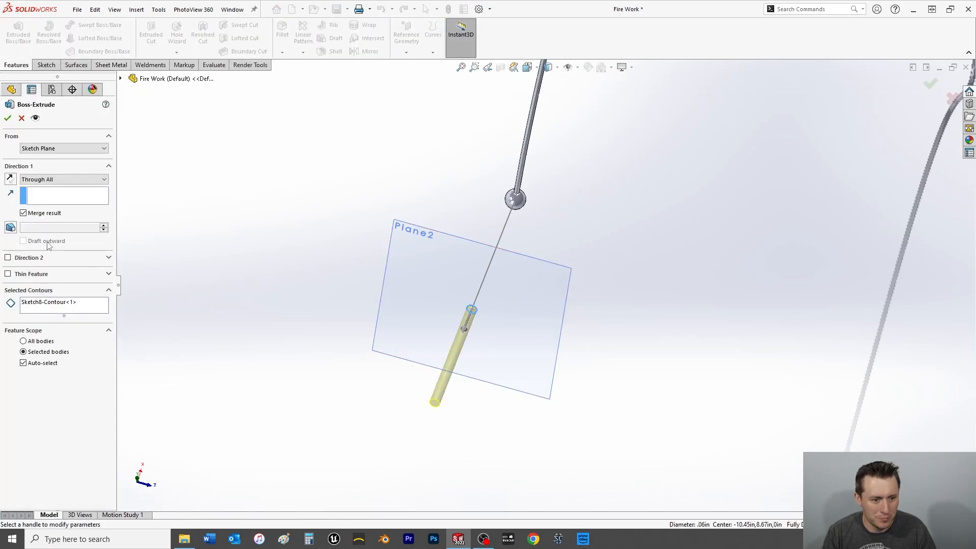
pyautogui.click(39, 179)
pyautogui.click(41, 209)
pyautogui.scroll(-2, 542, 212)
pyautogui.scroll(-2, 542, 212)
pyautogui.click(474, 228)
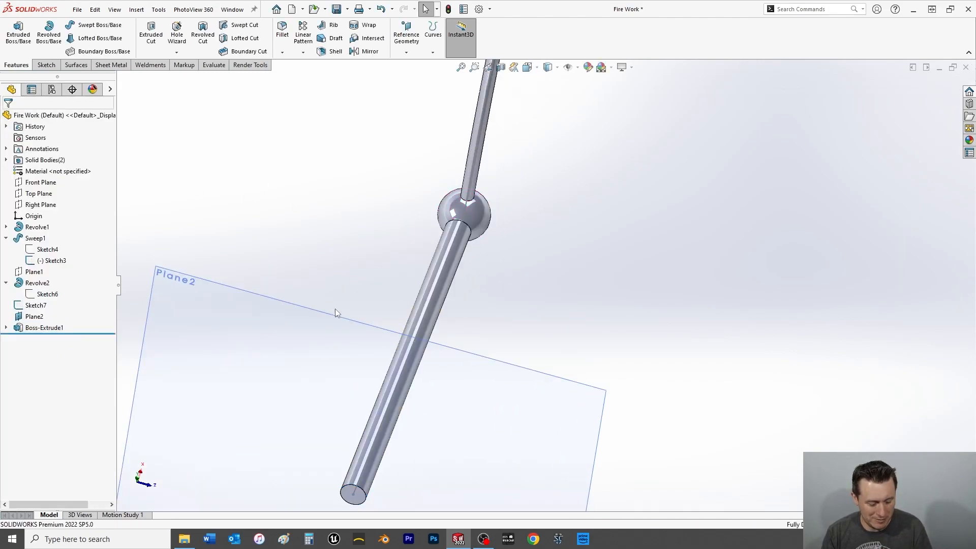
# Hide the rod's reference plane and the 1 in line's sketch, and save the part.
pyautogui.rightClick(336, 308)
pyautogui.rightClick(333, 330)
pyautogui.click(342, 323)
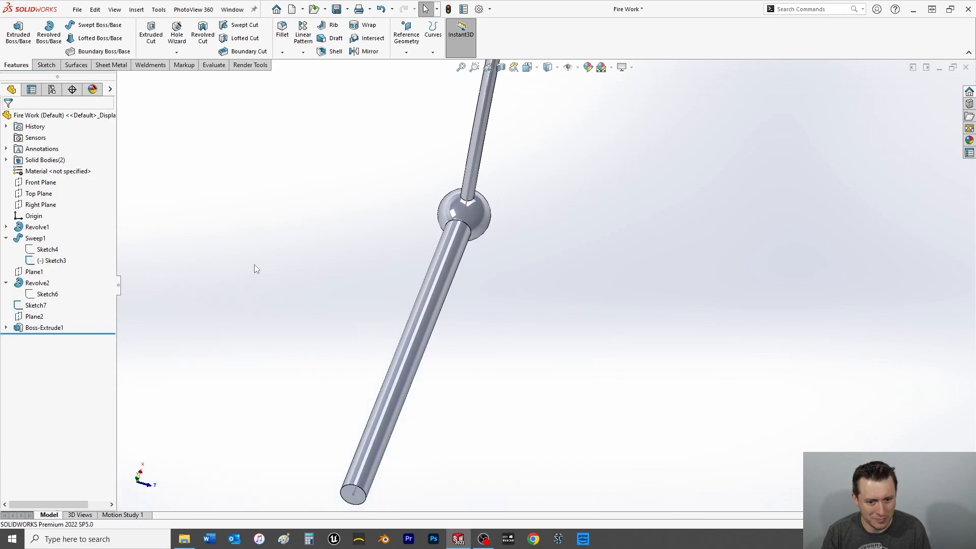
pyautogui.click(370, 457)
pyautogui.click(420, 428)
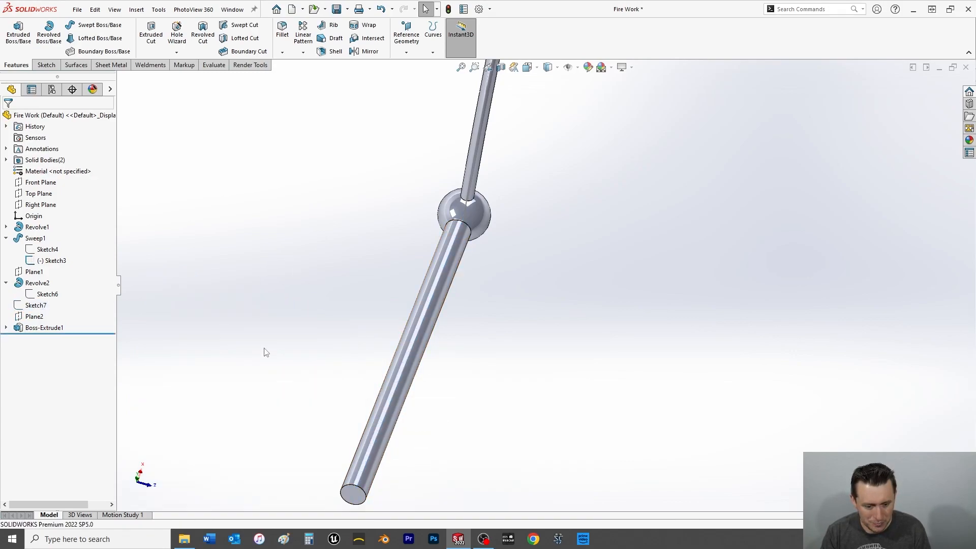
pyautogui.hotkey('ctrl', 's')
# Circular-pattern the extruded rod about the ball's axis with 6 equally spaced instances over 360 degrees.
pyautogui.moveTo(451, 381); pyautogui.dragTo(531, 275, button='middle')
pyautogui.scroll(-4, 534, 276)
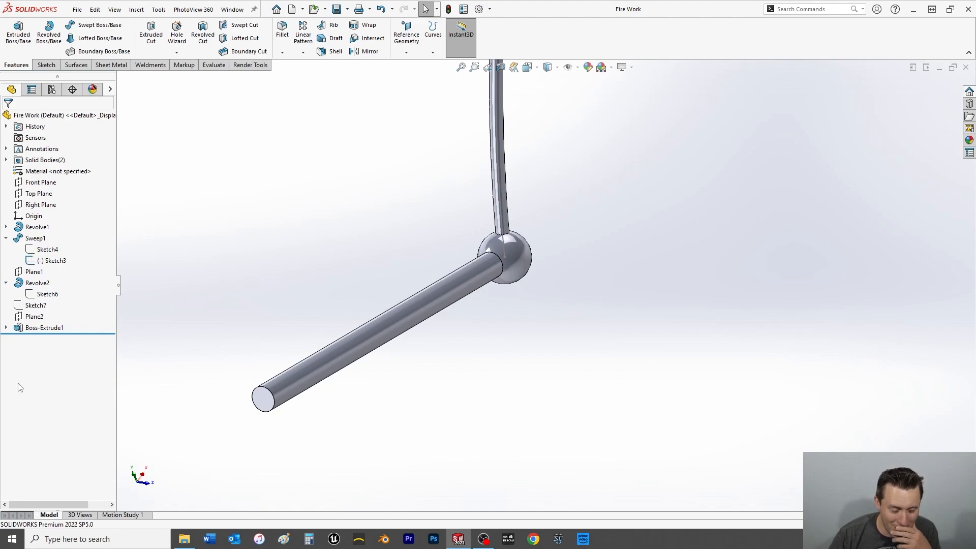
pyautogui.click(303, 52)
pyautogui.click(325, 76)
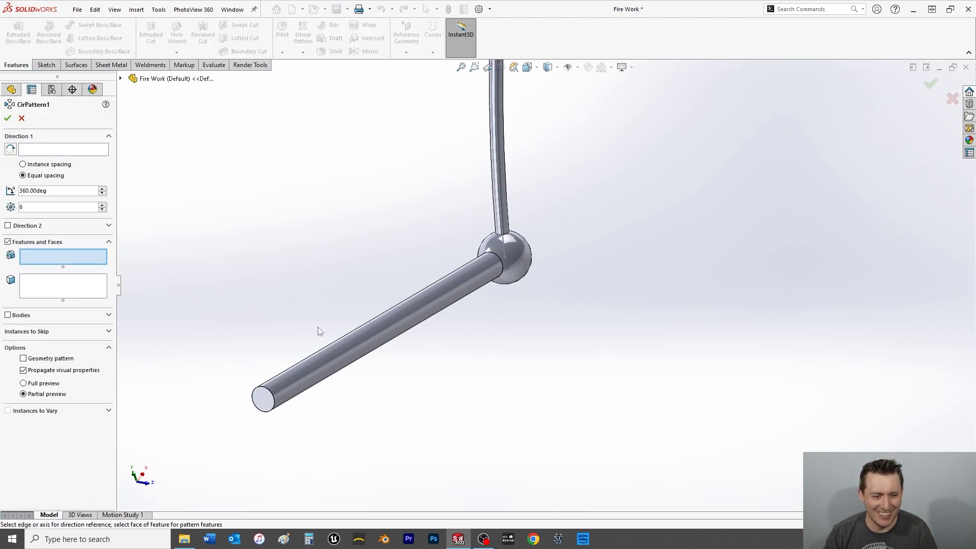
pyautogui.click(29, 152)
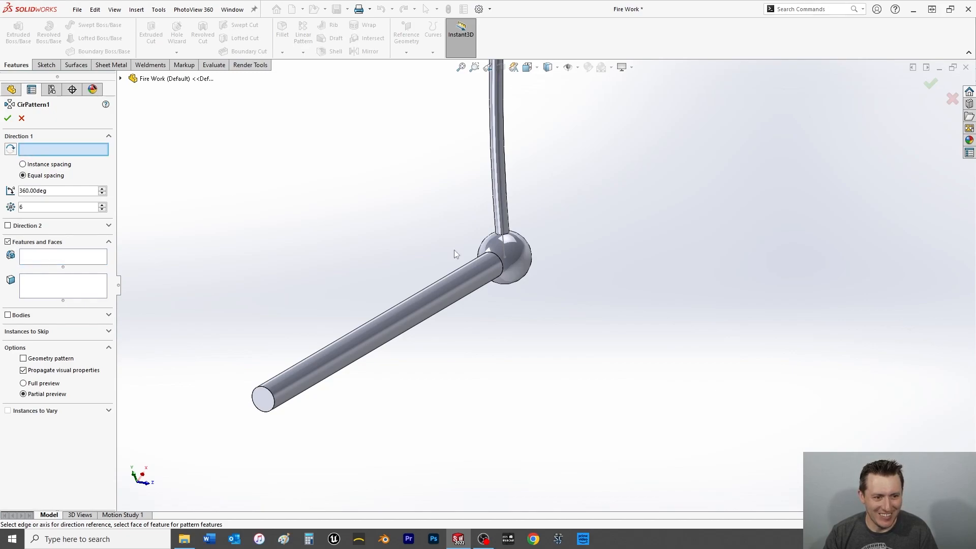
pyautogui.click(519, 262)
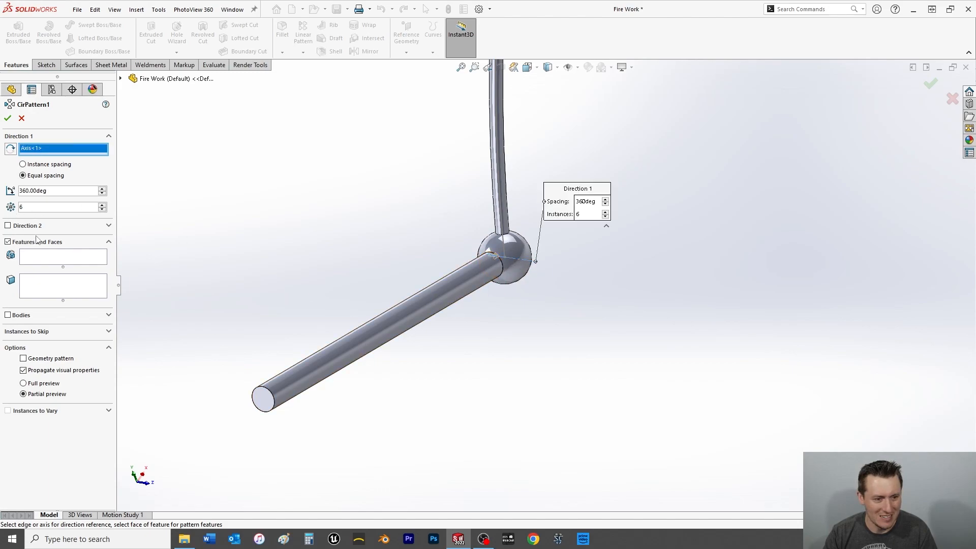
pyautogui.click(348, 349)
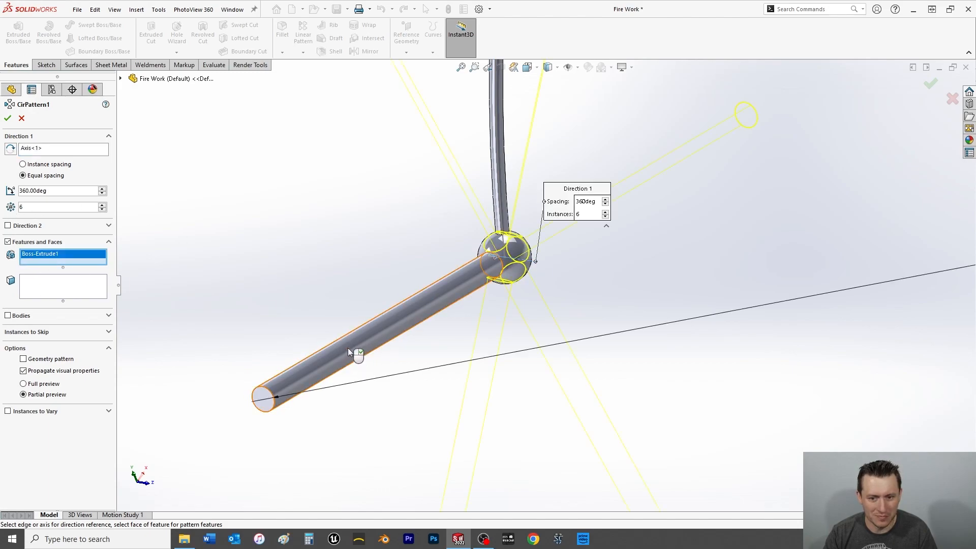
pyautogui.moveTo(348, 351); pyautogui.dragTo(394, 297, button='middle')
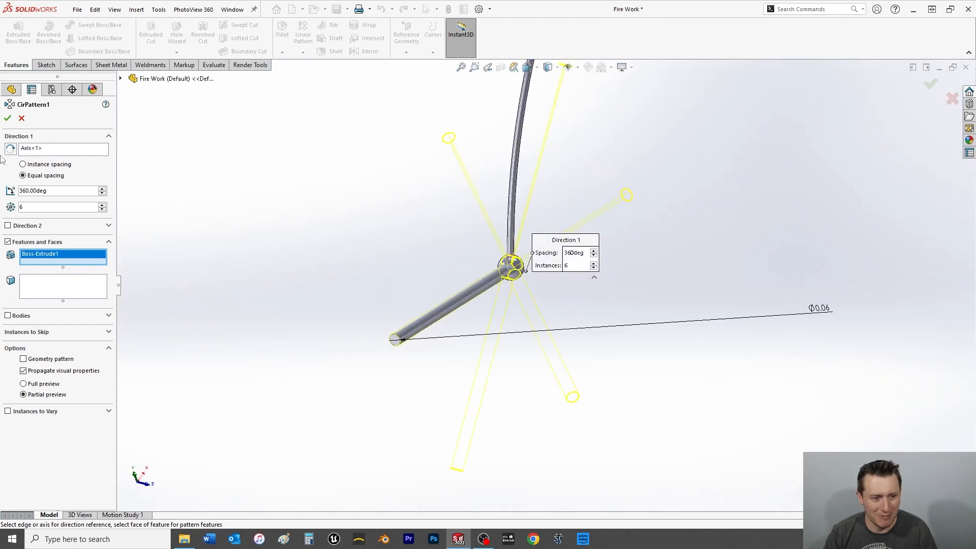
pyautogui.click(8, 118)
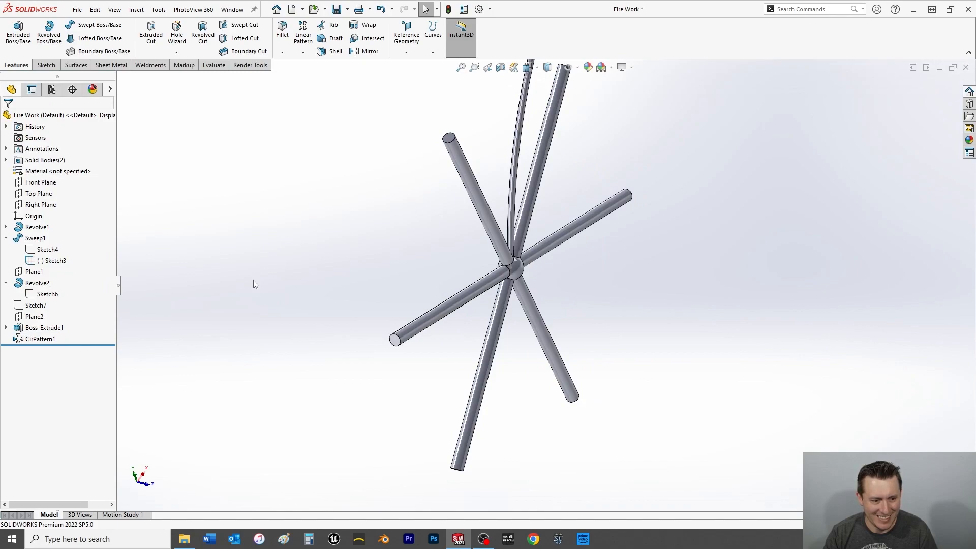
# Select the original extruded rod and turn on the display of temporary axes around the ball.
pyautogui.click(37, 329)
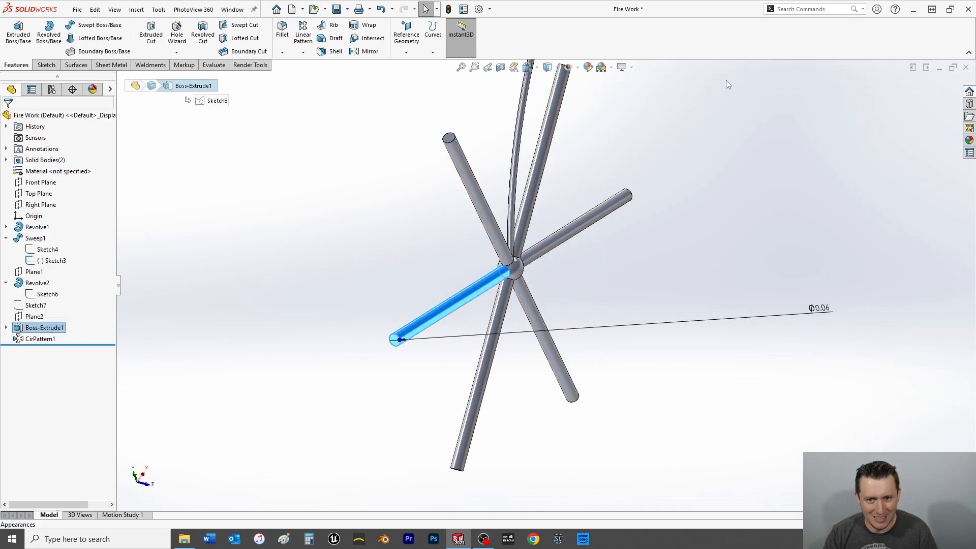
pyautogui.click(631, 68)
pyautogui.click(578, 68)
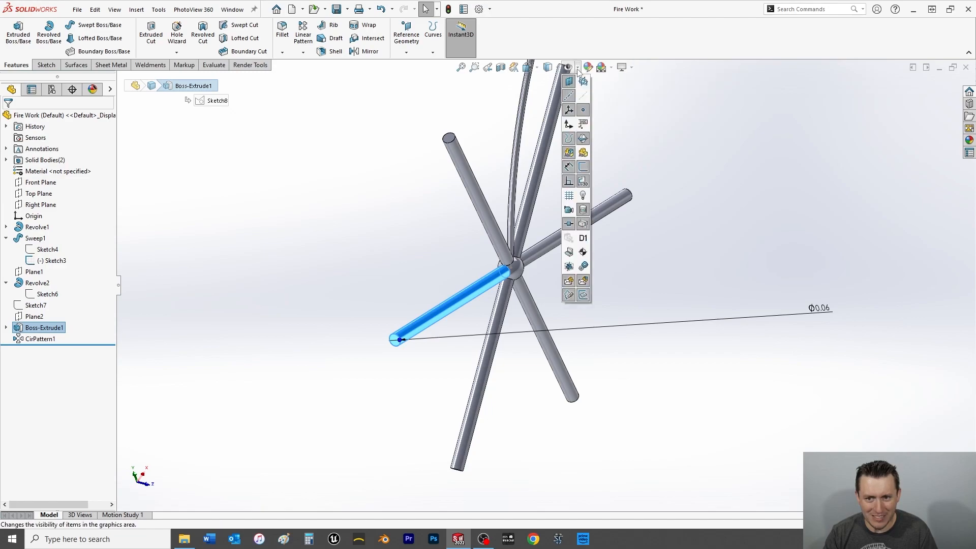
pyautogui.scroll(-5, 530, 279)
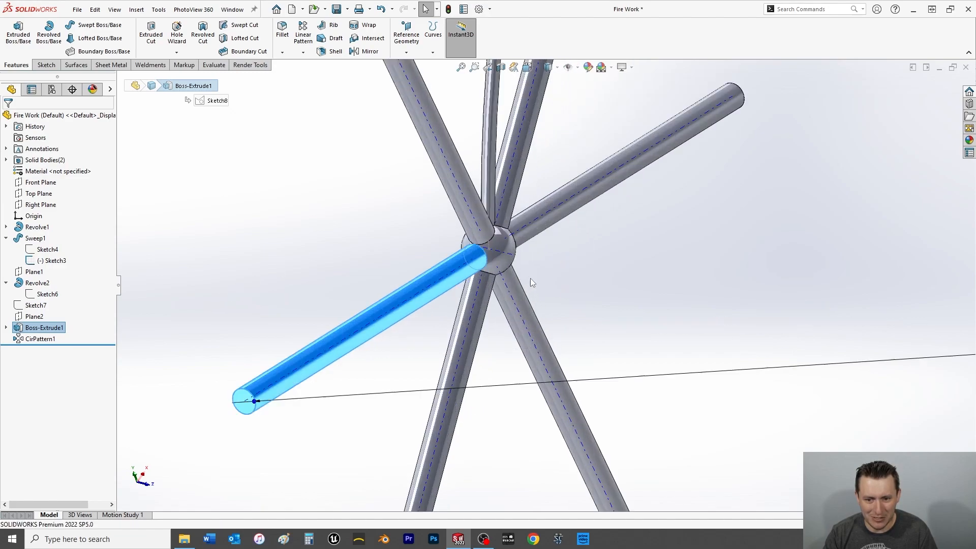
pyautogui.moveTo(483, 265)
pyautogui.mouseDown(button='middle')
pyautogui.moveTo(441, 273)
pyautogui.moveTo(494, 227)
pyautogui.moveTo(403, 252)
pyautogui.mouseUp(button='middle')
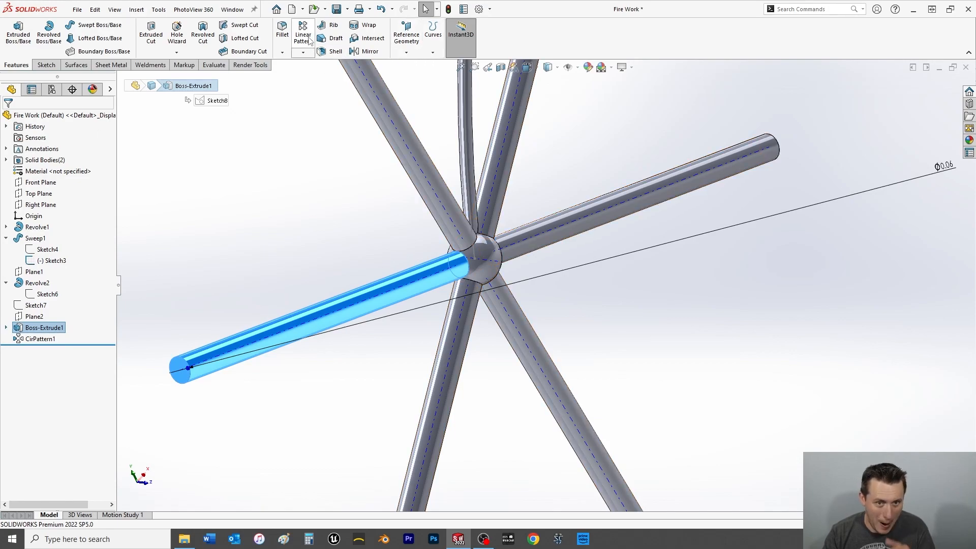
pyautogui.click(302, 53)
pyautogui.click(315, 77)
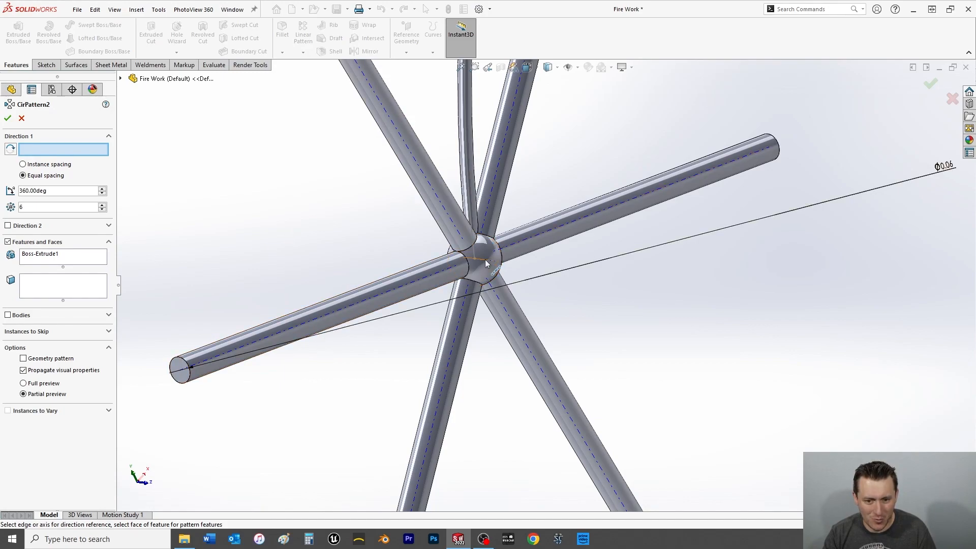
pyautogui.moveTo(481, 279); pyautogui.dragTo(479, 277, button='middle')
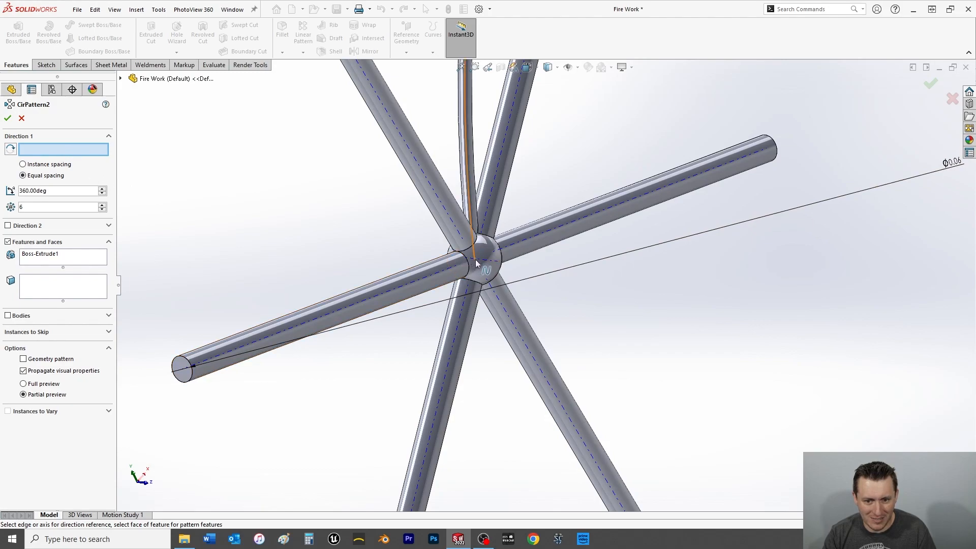
pyautogui.scroll(-3, 477, 261)
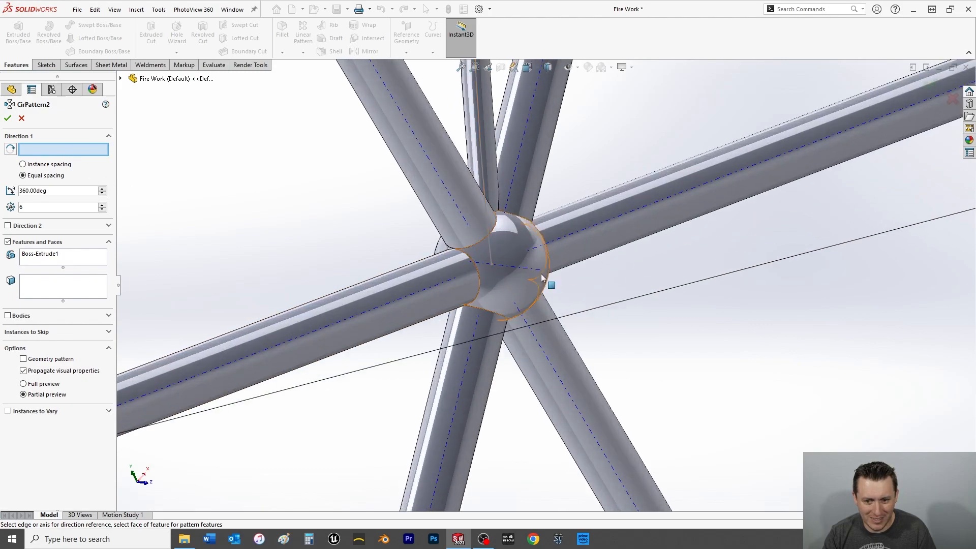
pyautogui.scroll(5, 497, 276)
pyautogui.moveTo(499, 285); pyautogui.dragTo(539, 295, button='middle')
pyautogui.scroll(1, 615, 324)
pyautogui.scroll(-12, 786, 349)
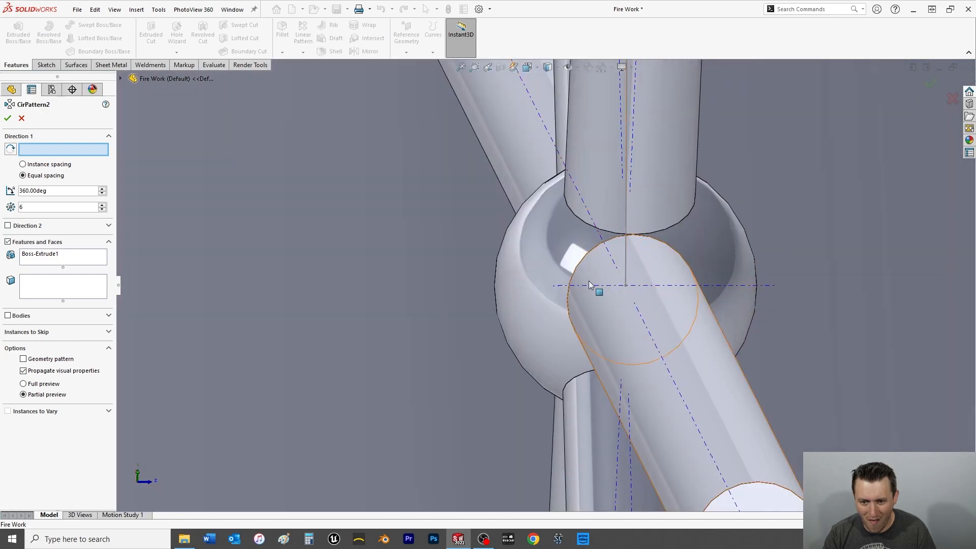
pyautogui.scroll(10, 596, 282)
pyautogui.press('Escape')
# View the ball and rods normal to Plane1 and turn off the display of temporary axes.
pyautogui.scroll(-10, 463, 298)
pyautogui.scroll(10, 462, 298)
pyautogui.moveTo(709, 273); pyautogui.dragTo(442, 300, button='middle')
pyautogui.scroll(-8, 442, 300)
pyautogui.scroll(-2, 435, 301)
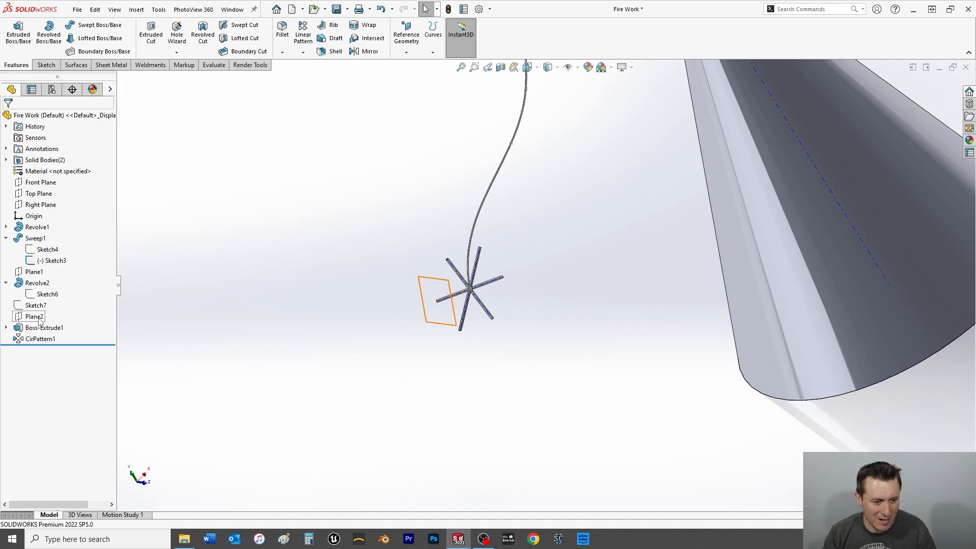
pyautogui.click(34, 272)
pyautogui.hotkey('ctrl', '8')
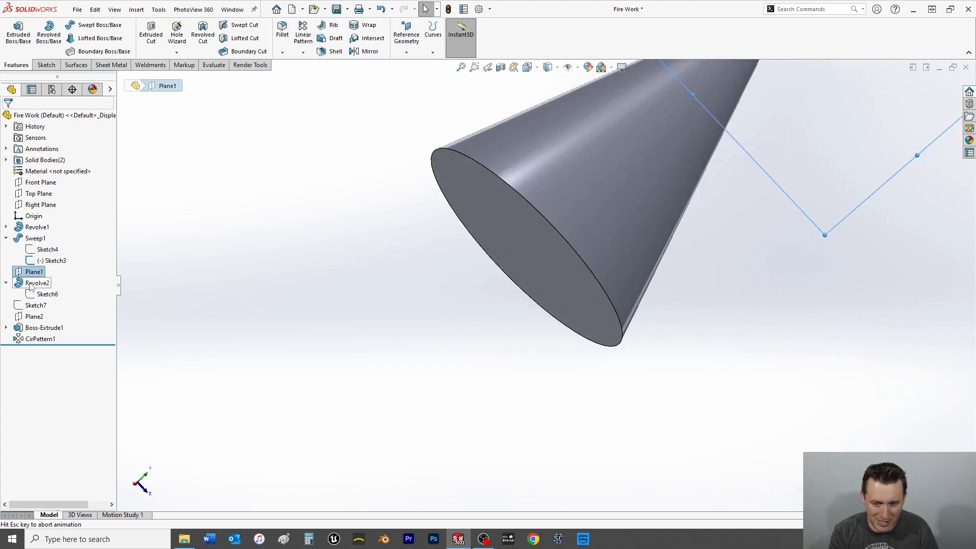
pyautogui.scroll(-7, 854, 277)
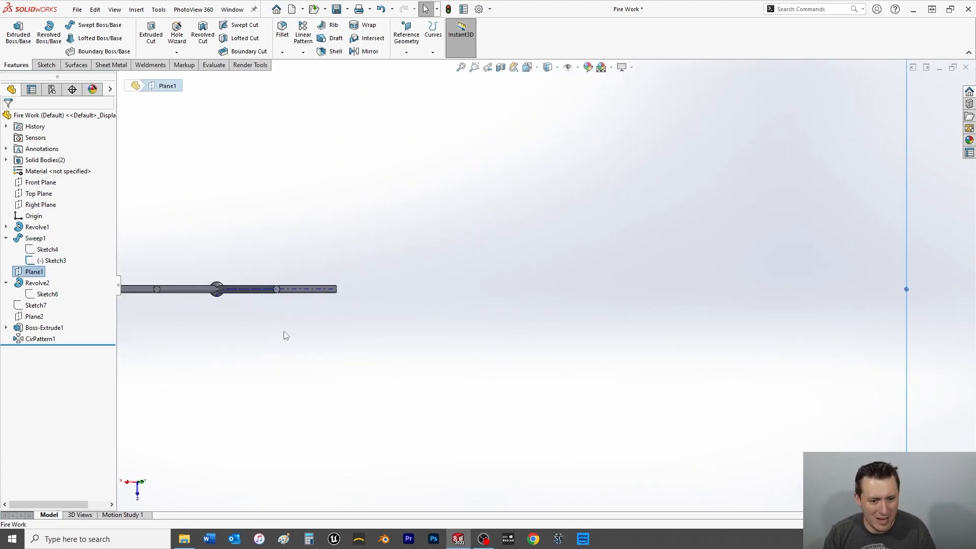
pyautogui.scroll(-10, 294, 339)
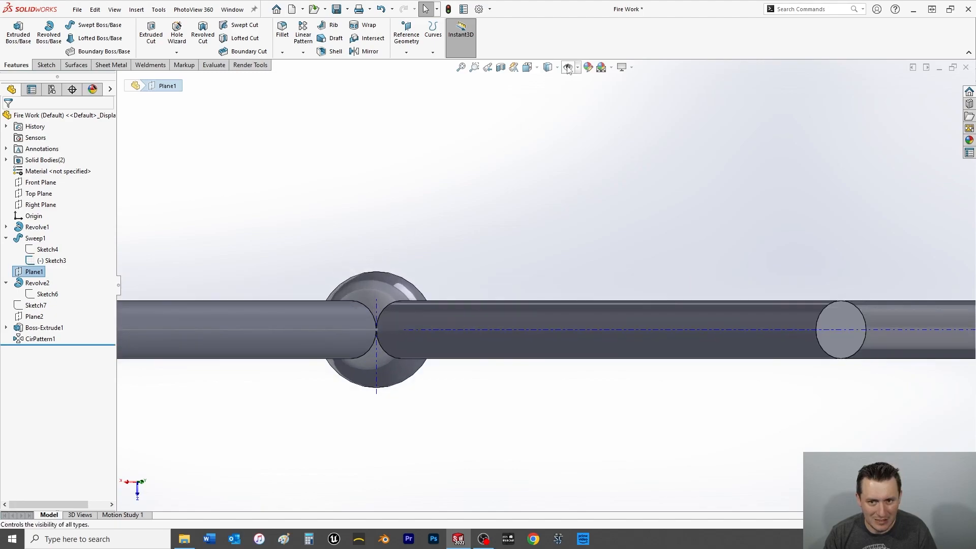
pyautogui.click(567, 67)
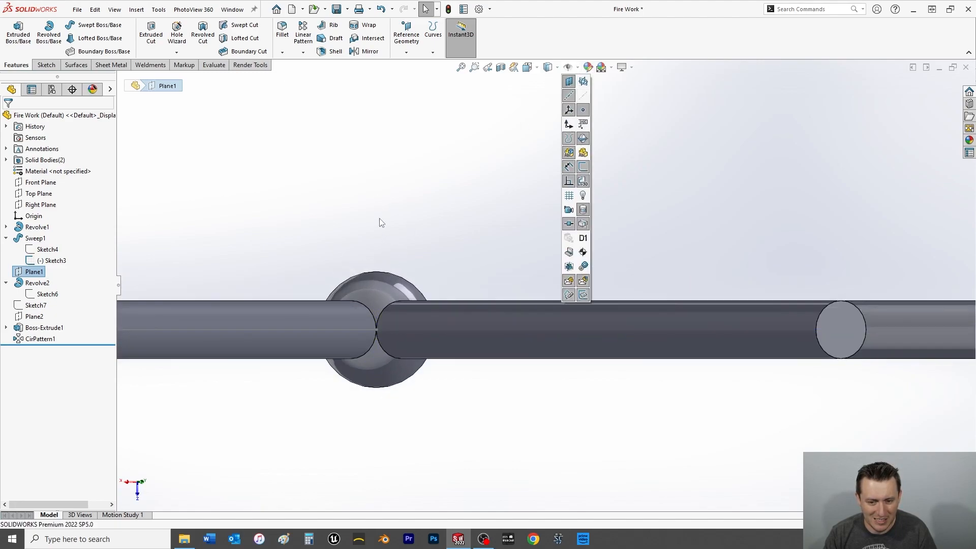
# Sketch a construction line about 0.11 in long at 45° on Plane1, starting from the ball's centre.
pyautogui.click(46, 65)
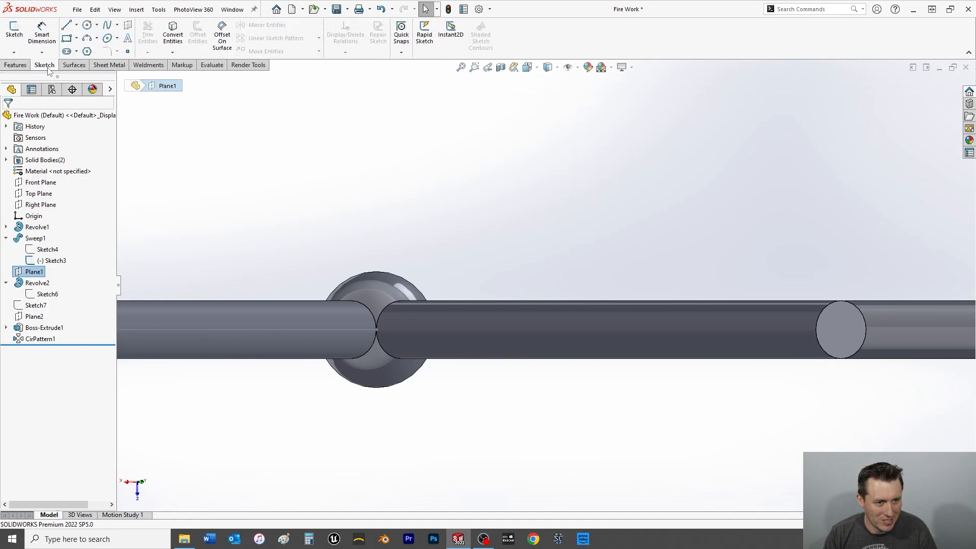
pyautogui.click(15, 32)
pyautogui.click(77, 25)
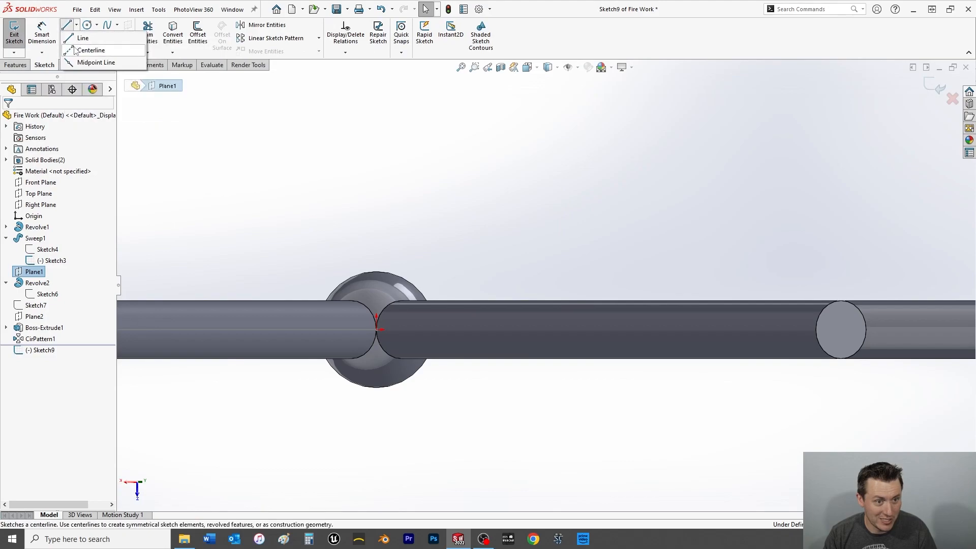
pyautogui.click(91, 48)
pyautogui.moveTo(457, 181)
pyautogui.mouseDown(button='middle')
pyautogui.moveTo(421, 273)
pyautogui.moveTo(349, 205)
pyautogui.mouseUp(button='middle')
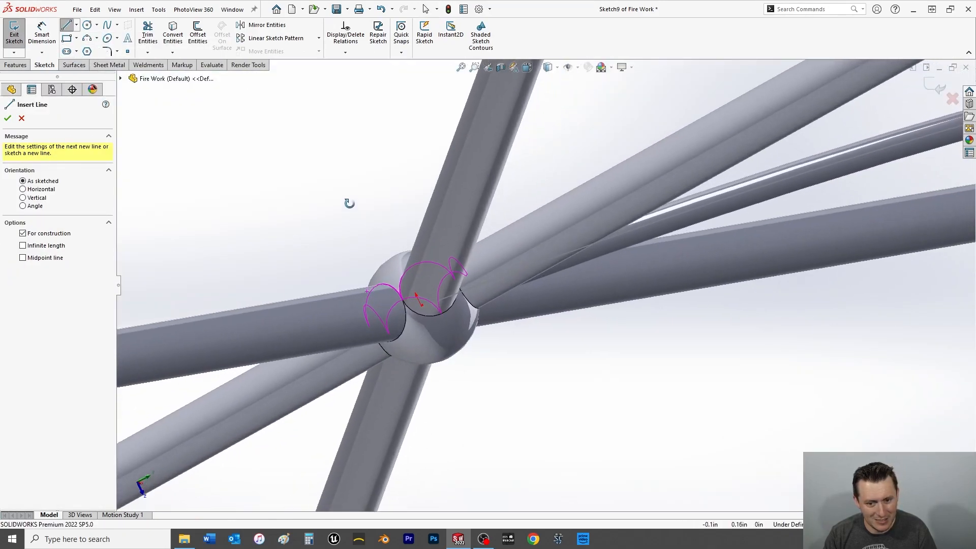
pyautogui.scroll(8, 457, 251)
pyautogui.moveTo(511, 320)
pyautogui.mouseDown(button='middle')
pyautogui.moveTo(494, 250)
pyautogui.moveTo(529, 282)
pyautogui.mouseUp(button='middle')
pyautogui.scroll(-5, 514, 270)
pyautogui.click(535, 281)
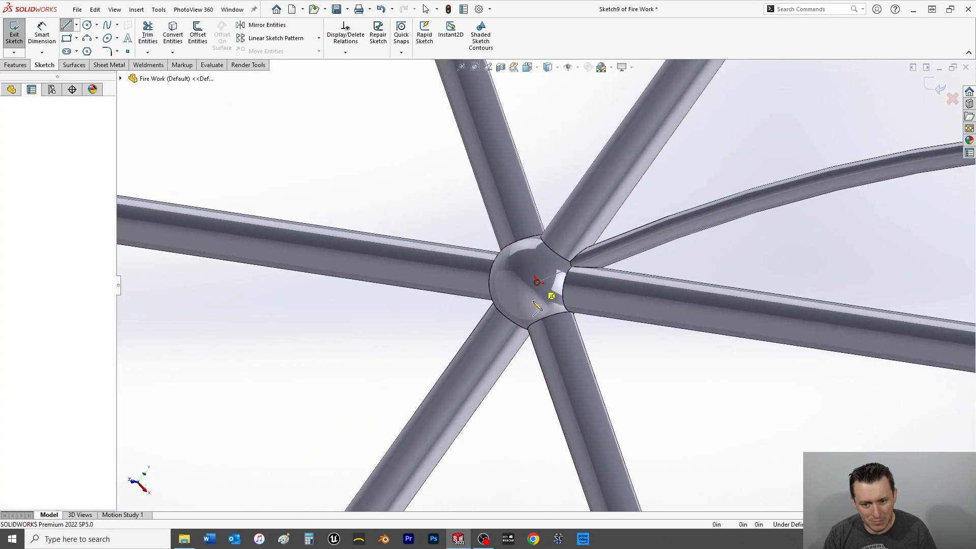
pyautogui.click(530, 331)
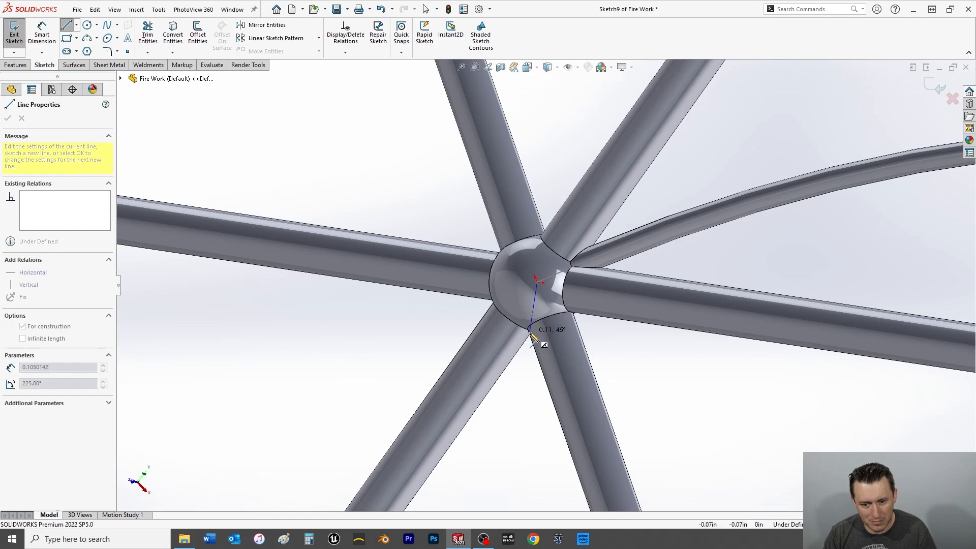
pyautogui.rightClick(533, 359)
pyautogui.click(538, 369)
pyautogui.scroll(-8, 534, 368)
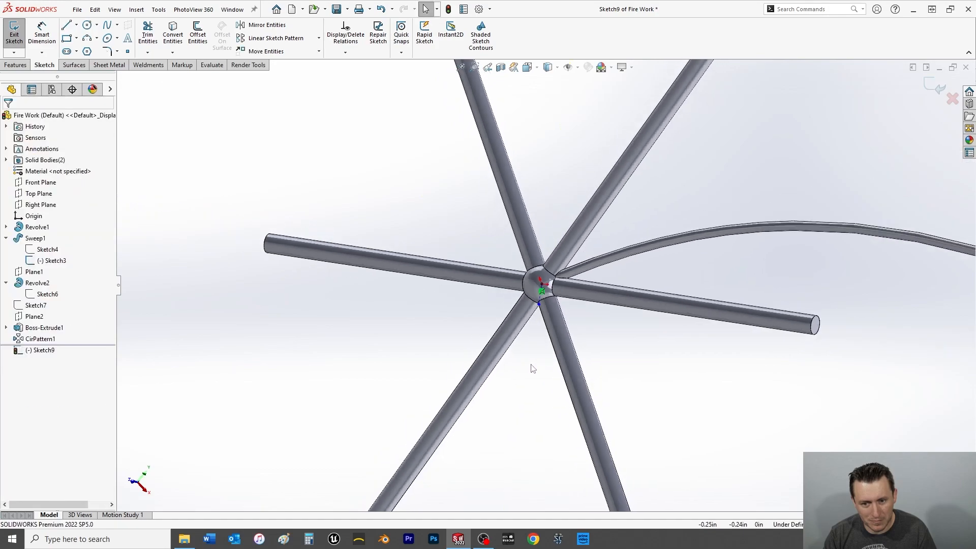
pyautogui.moveTo(595, 342); pyautogui.dragTo(633, 366, button='middle')
pyautogui.scroll(6, 553, 301)
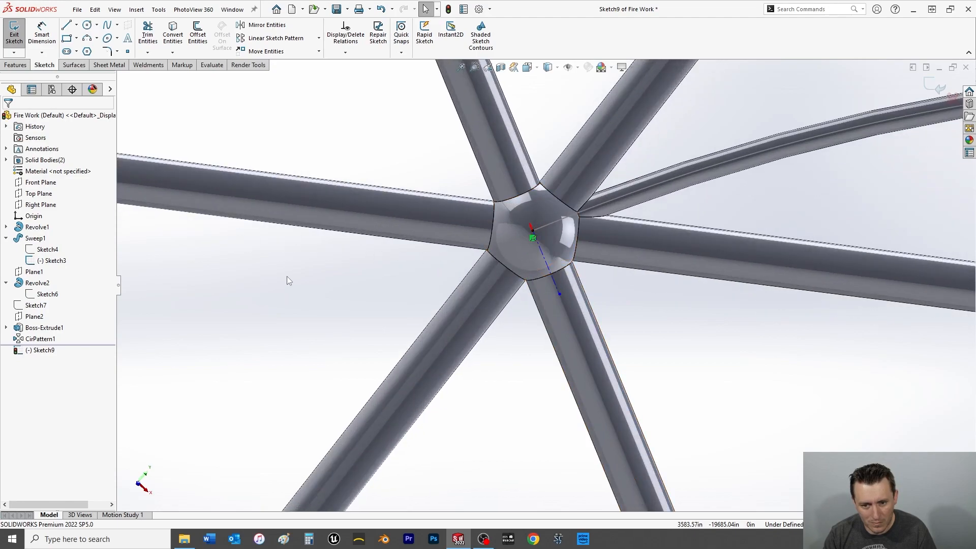
pyautogui.click(41, 32)
pyautogui.click(544, 263)
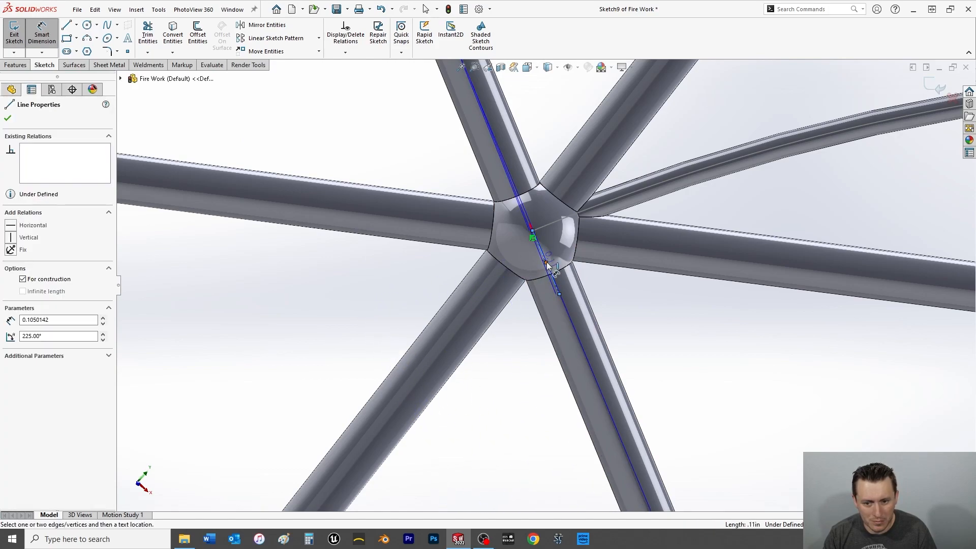
pyautogui.press('Escape')
pyautogui.press('Escape')
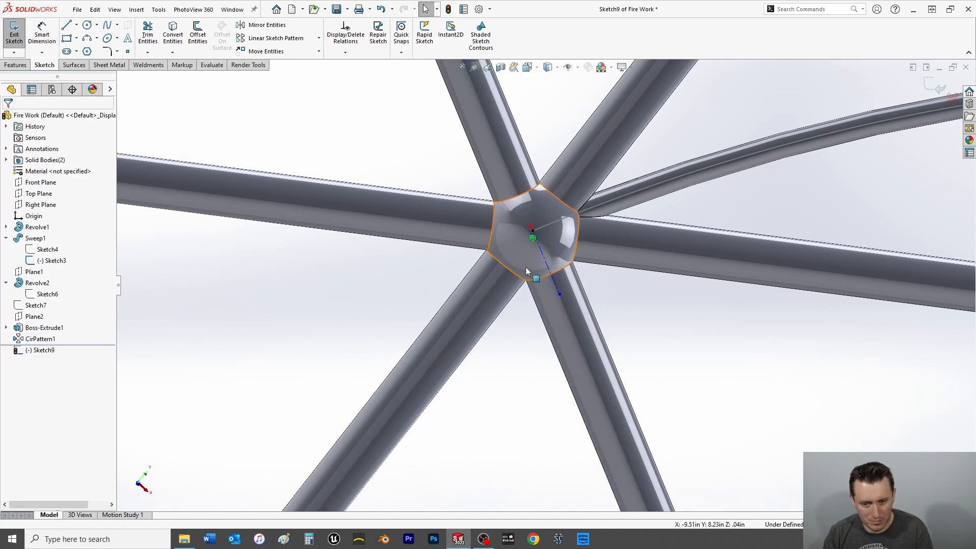
# View the sketch plane head-on, delete the angled construction line and leave the empty sketch.
pyautogui.press('space')
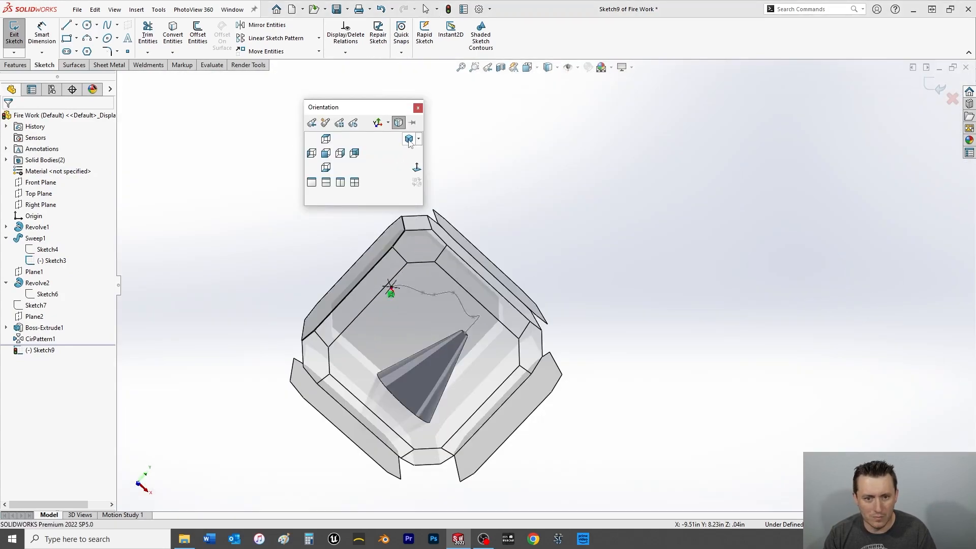
pyautogui.click(418, 170)
pyautogui.scroll(-5, 723, 284)
pyautogui.scroll(-8, 636, 283)
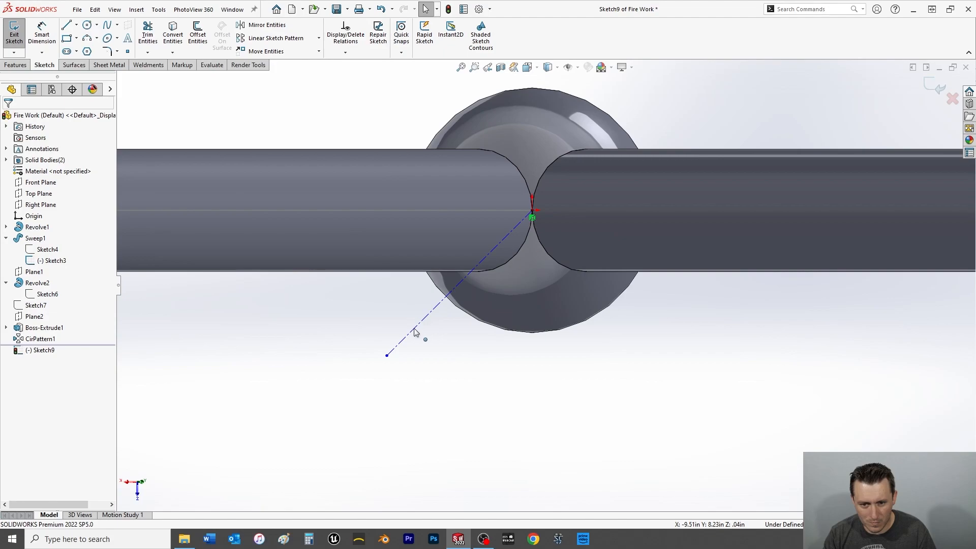
pyautogui.click(416, 331)
pyautogui.press('Escape')
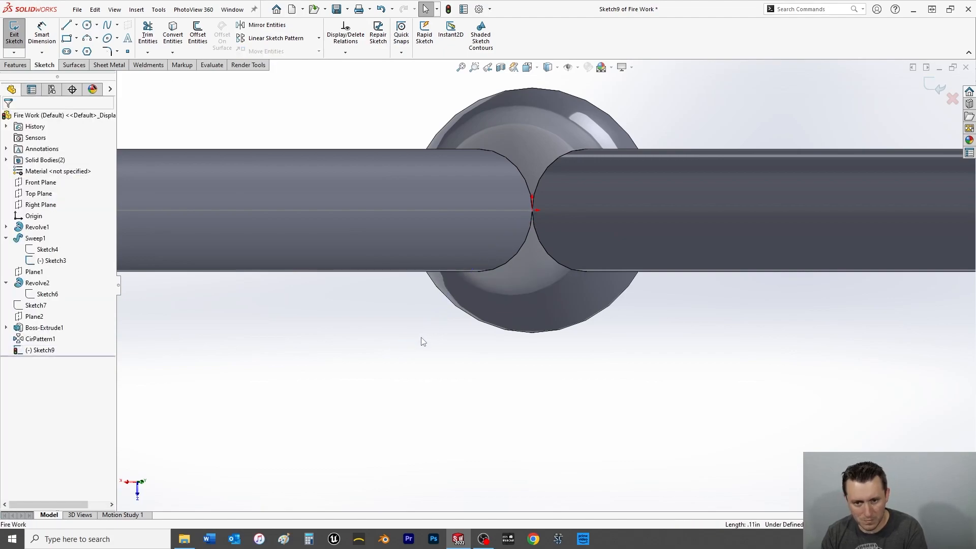
pyautogui.press('f')
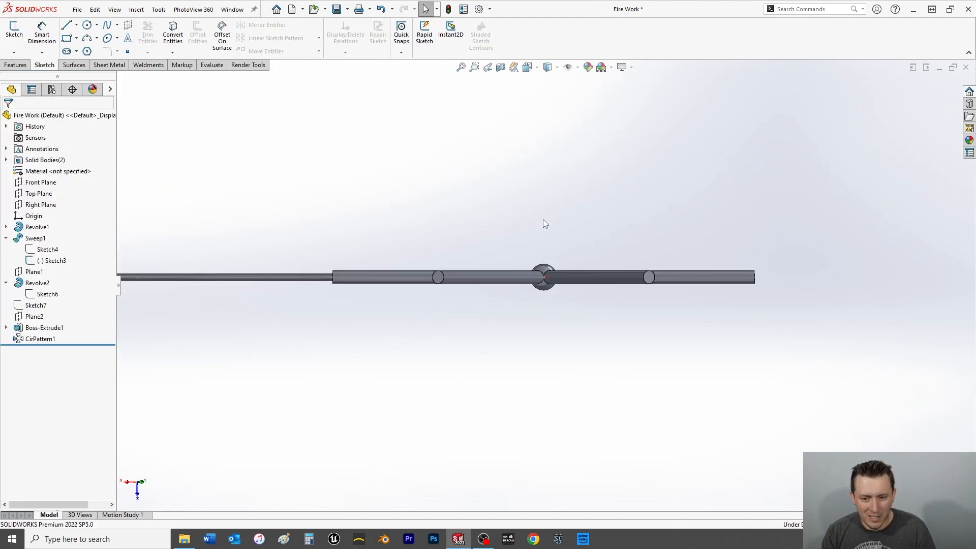
# Collapse the fuse sweep and the ball's revolve in the feature tree, and save the part.
pyautogui.moveTo(544, 217); pyautogui.dragTo(529, 297, button='middle')
pyautogui.scroll(8, 538, 285)
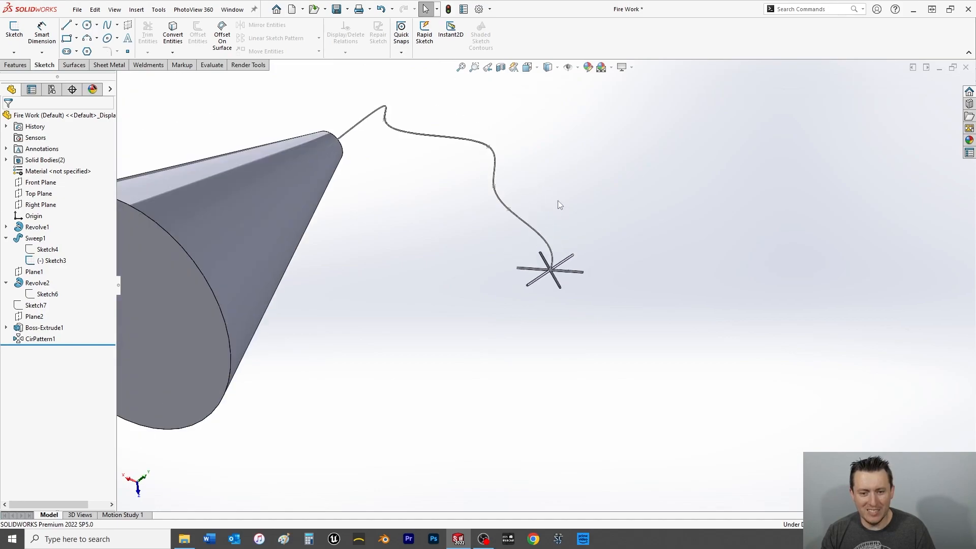
pyautogui.moveTo(558, 265); pyautogui.dragTo(392, 193, button='middle')
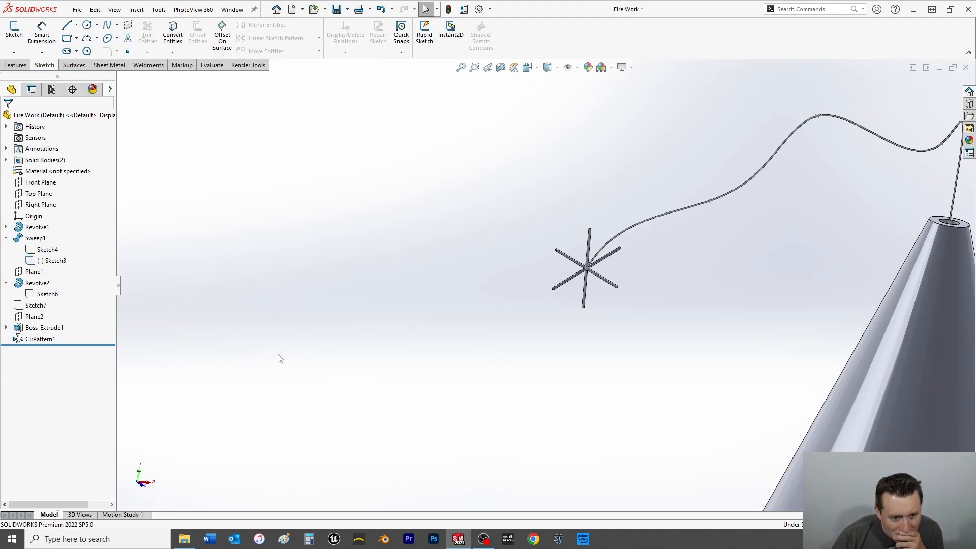
pyautogui.click(6, 284)
pyautogui.click(6, 238)
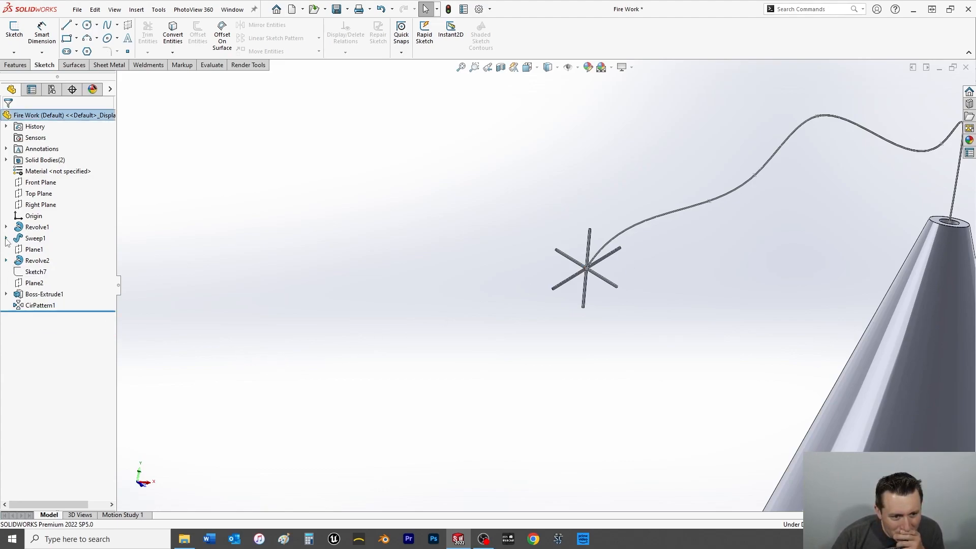
pyautogui.hotkey('ctrl', 's')
pyautogui.scroll(-8, 610, 262)
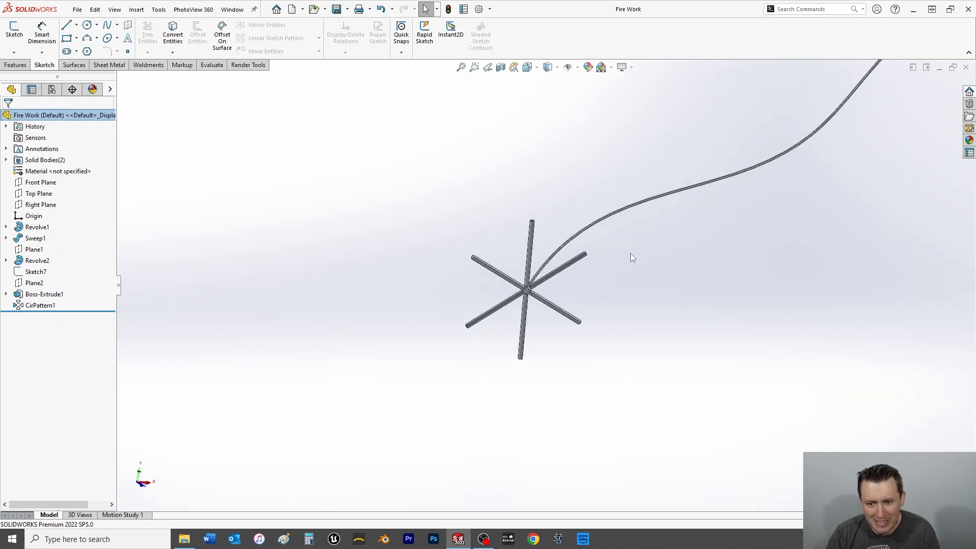
pyautogui.scroll(-2, 359, 331)
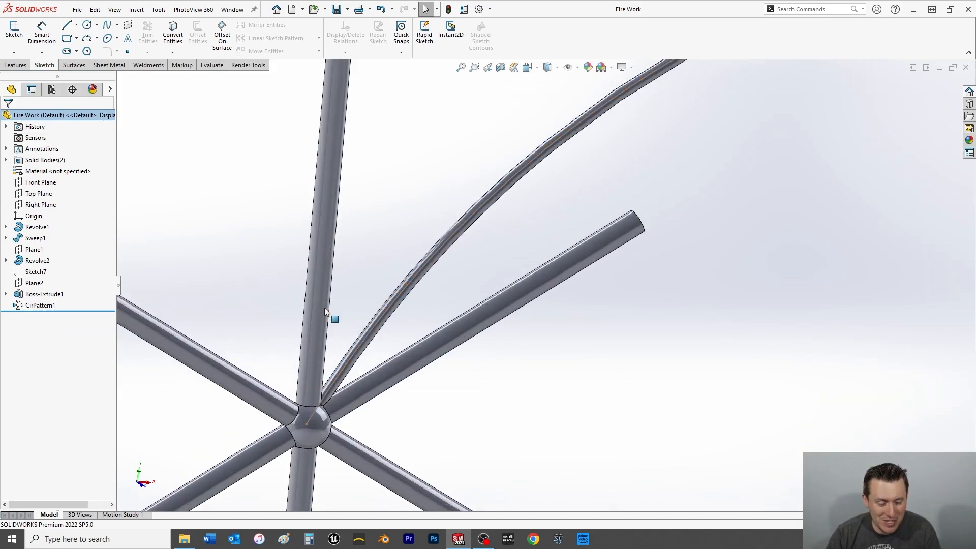
pyautogui.click(15, 65)
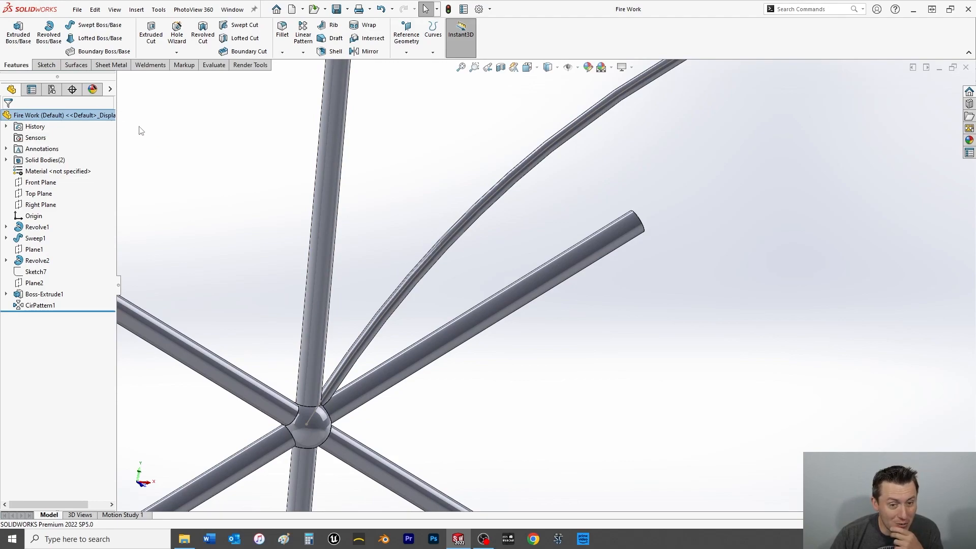
pyautogui.click(303, 31)
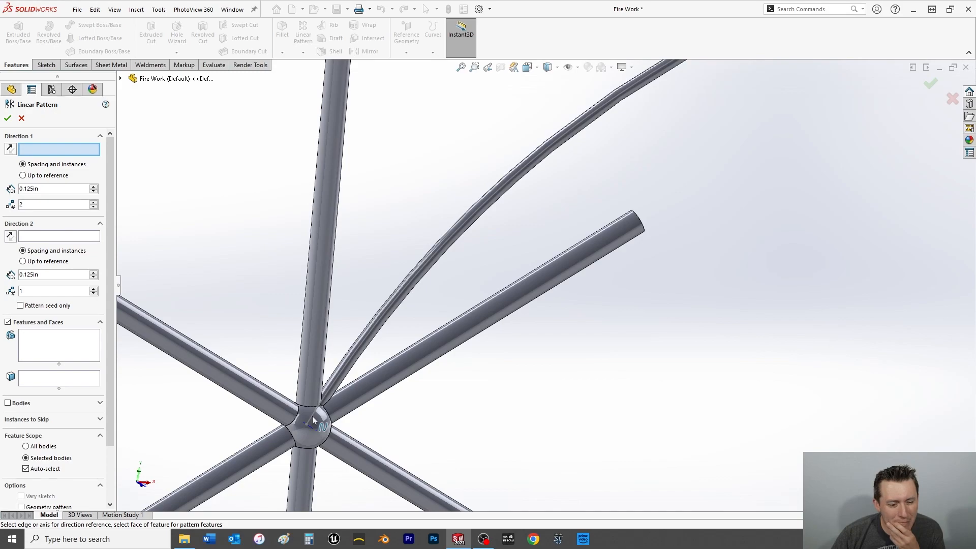
pyautogui.scroll(-3, 62, 370)
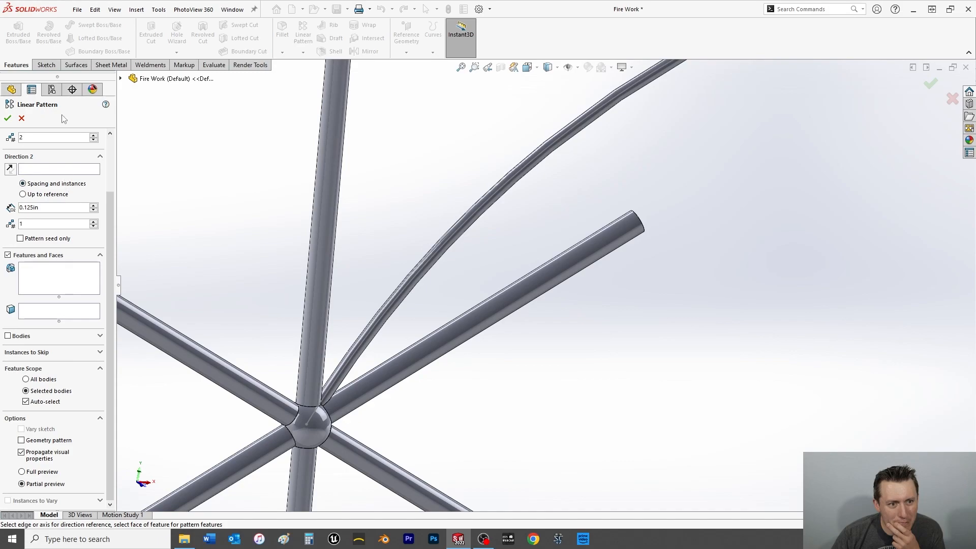
pyautogui.scroll(5, 486, 266)
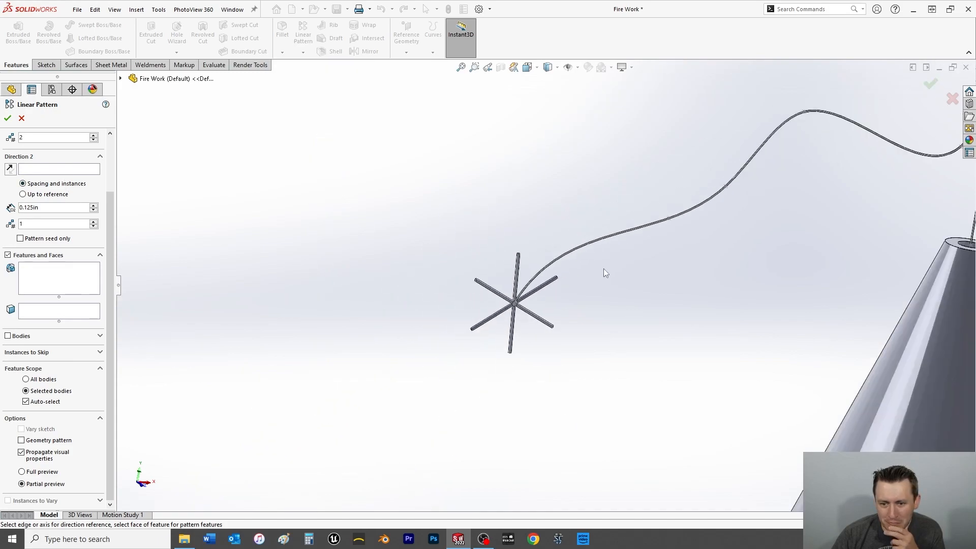
pyautogui.click(121, 79)
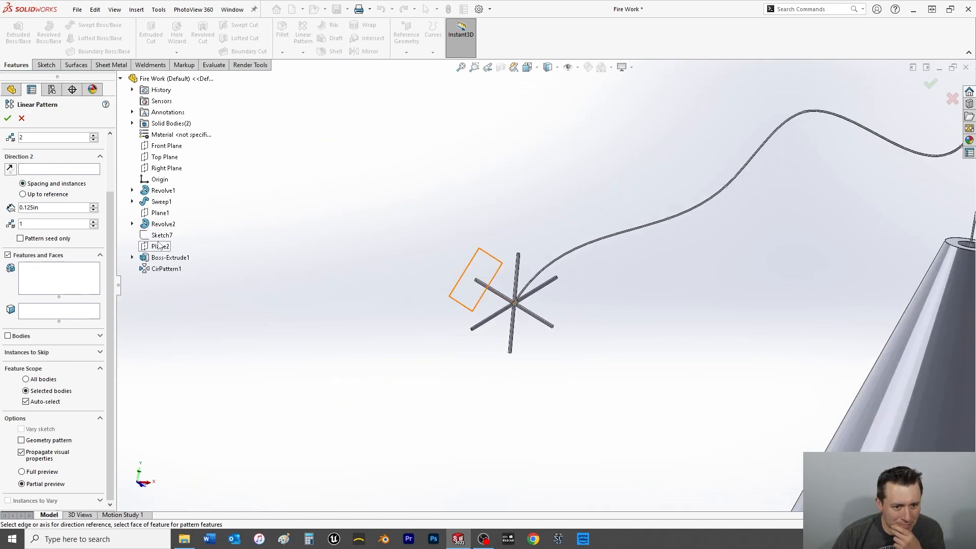
pyautogui.click(132, 224)
pyautogui.click(133, 201)
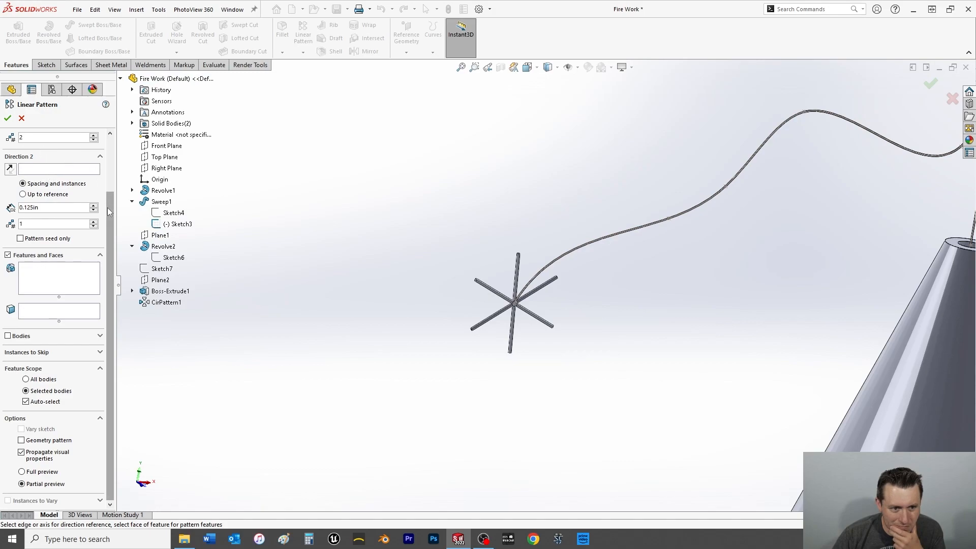
pyautogui.scroll(3, 108, 208)
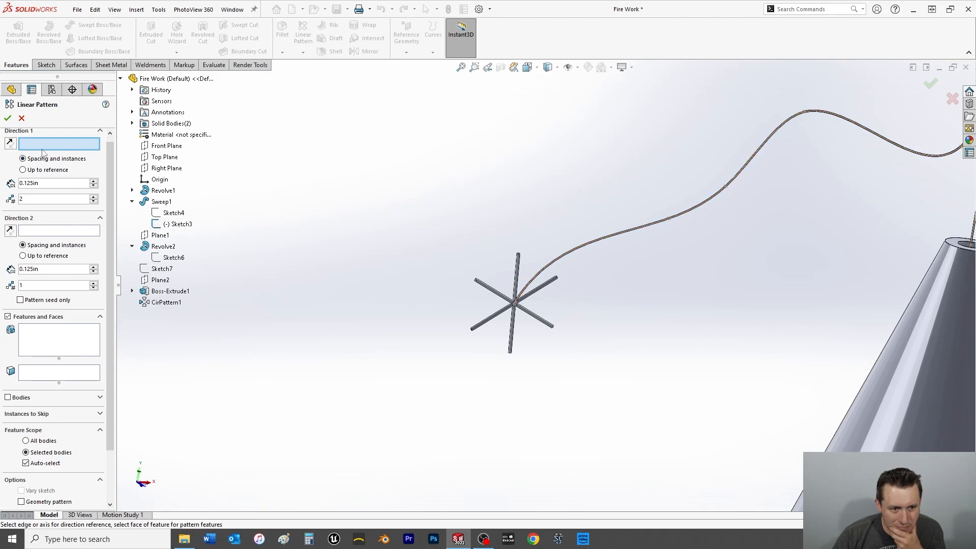
pyautogui.click(23, 171)
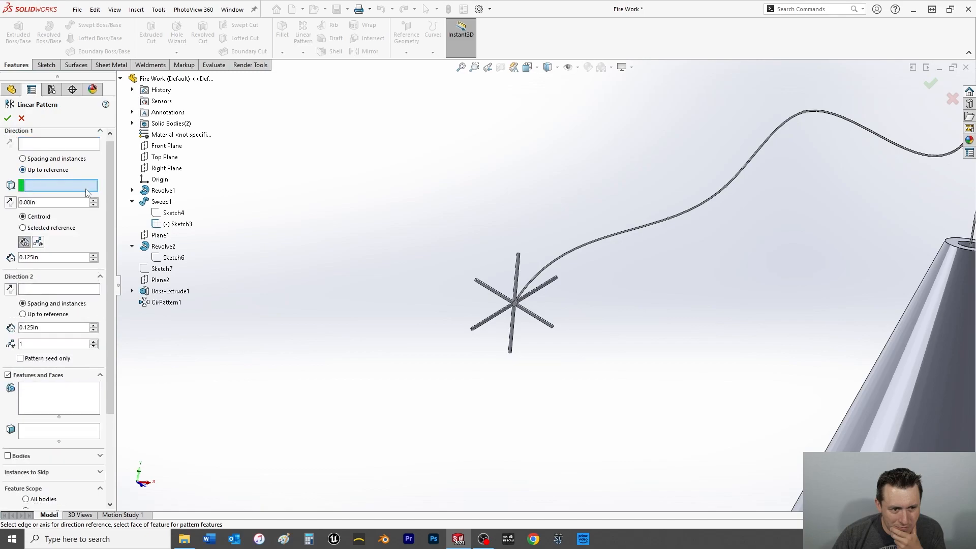
pyautogui.click(23, 159)
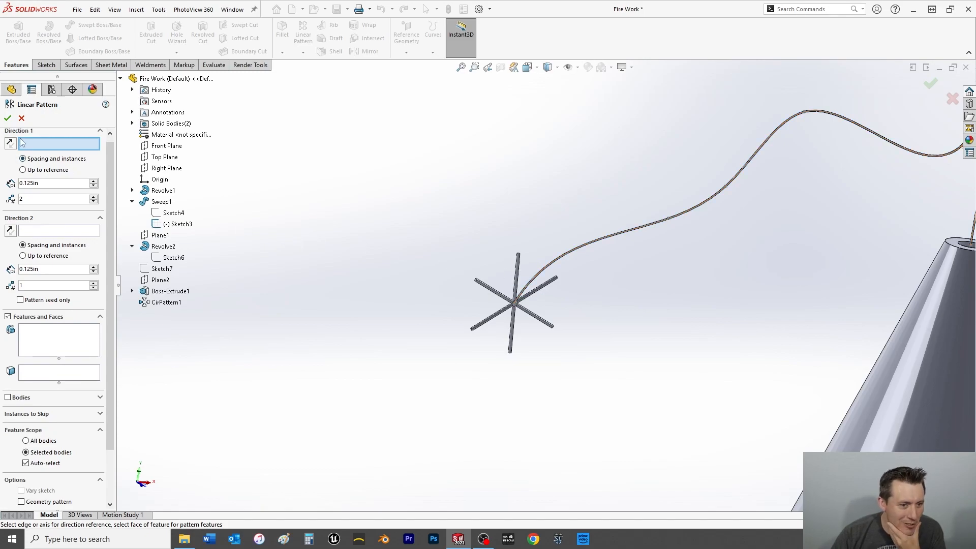
pyautogui.click(952, 98)
# Sketch a vertical construction line about 10 in long on the Front Plane, from the cone's top centre down to the origin.
pyautogui.press('f')
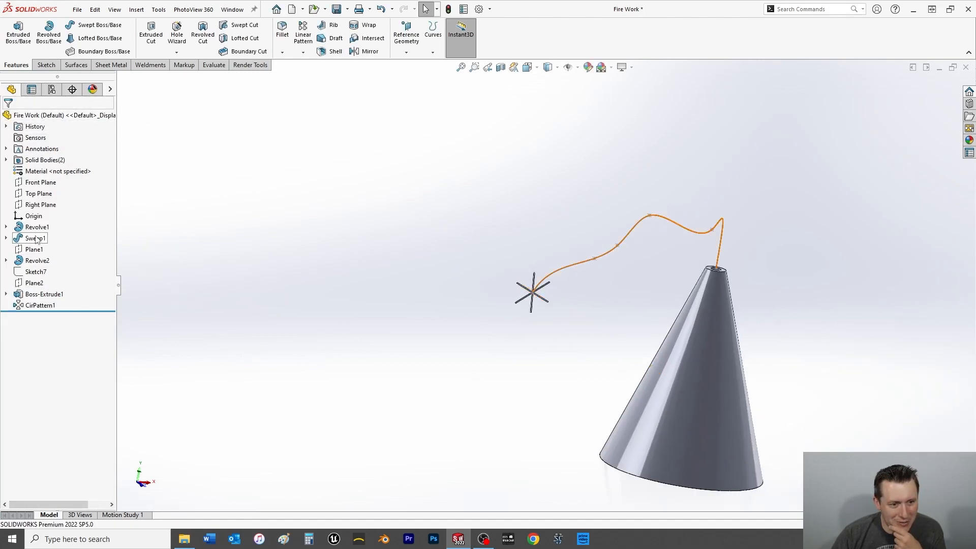
pyautogui.press('space')
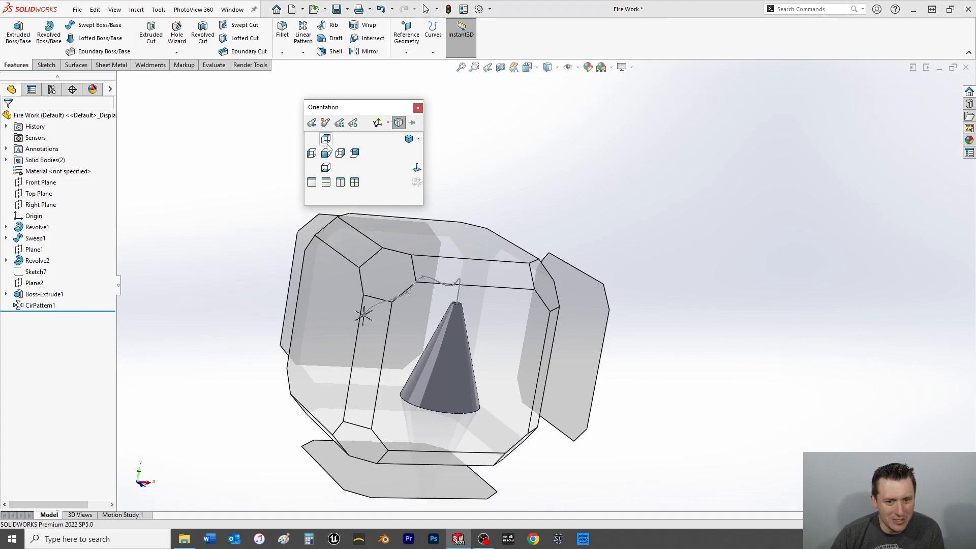
pyautogui.click(325, 153)
pyautogui.click(46, 65)
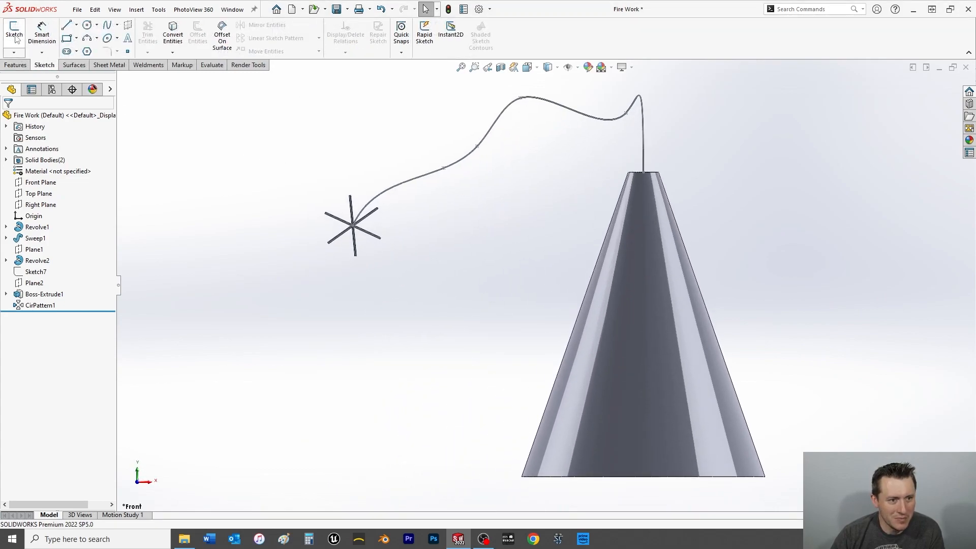
pyautogui.click(14, 30)
pyautogui.click(166, 145)
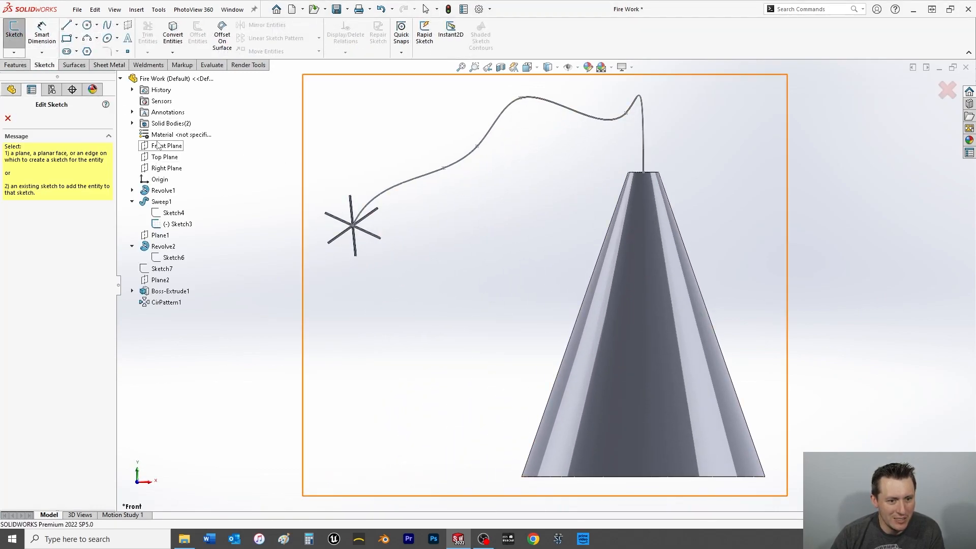
pyautogui.click(76, 25)
pyautogui.click(90, 50)
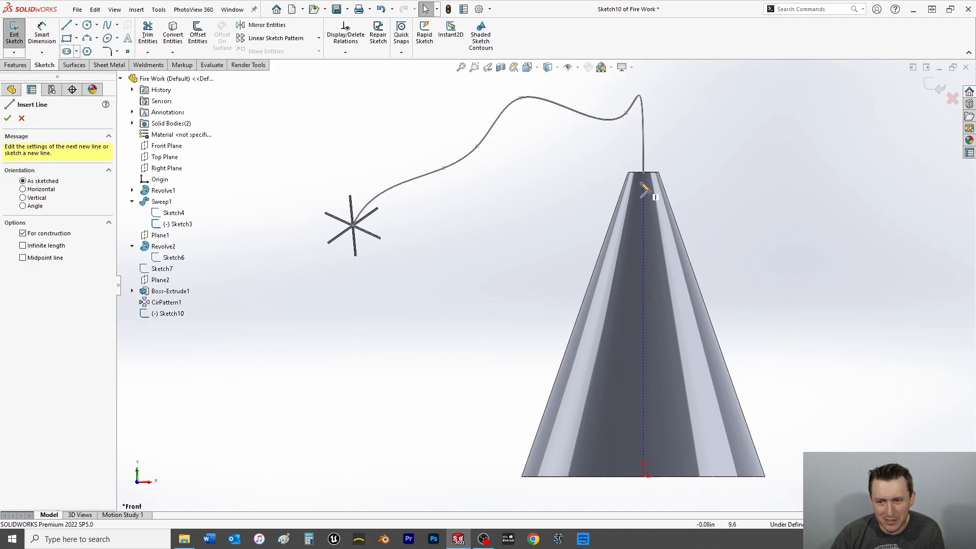
pyautogui.click(643, 173)
pyautogui.click(648, 477)
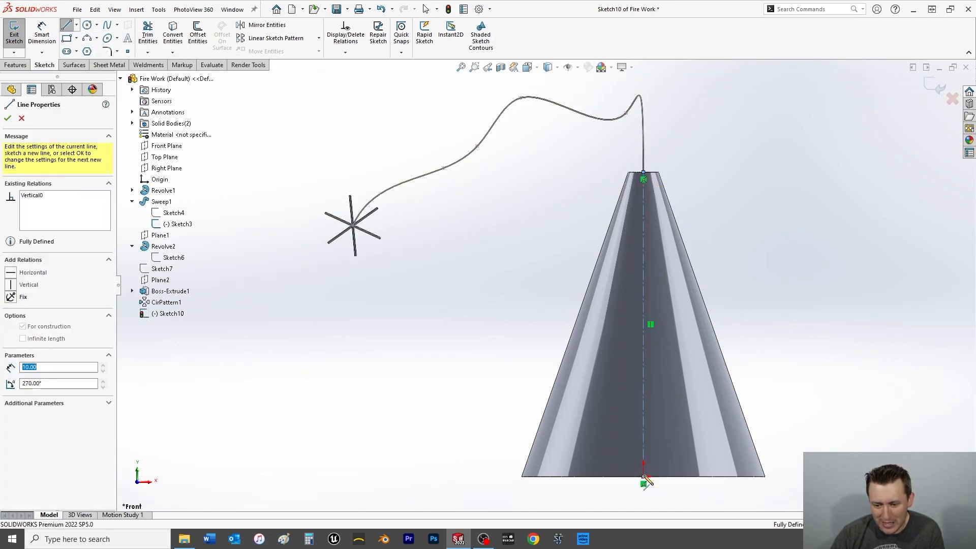
pyautogui.press('Escape')
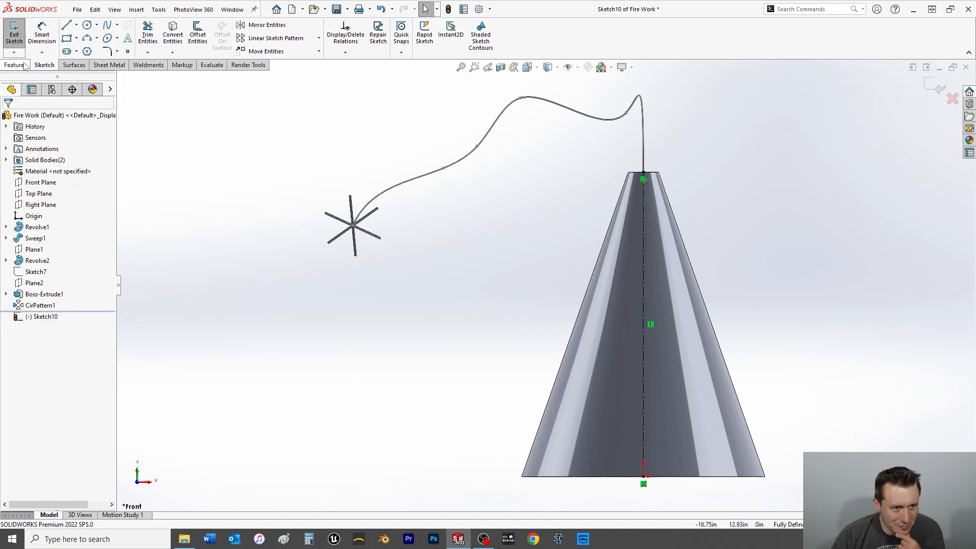
pyautogui.click(14, 33)
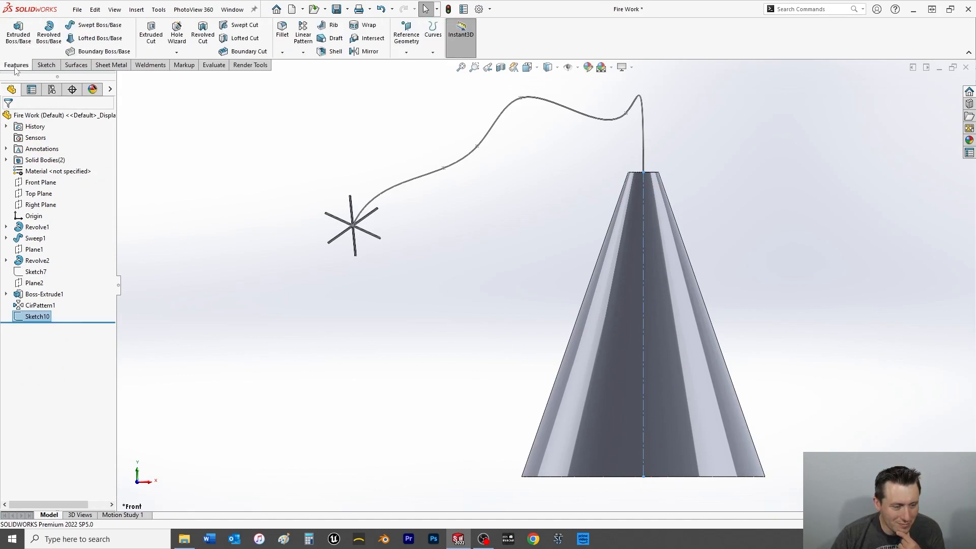
# Set up a circular pattern around the cone's vertical construction line with 40 equally spaced instances.
pyautogui.click(303, 52)
pyautogui.click(328, 77)
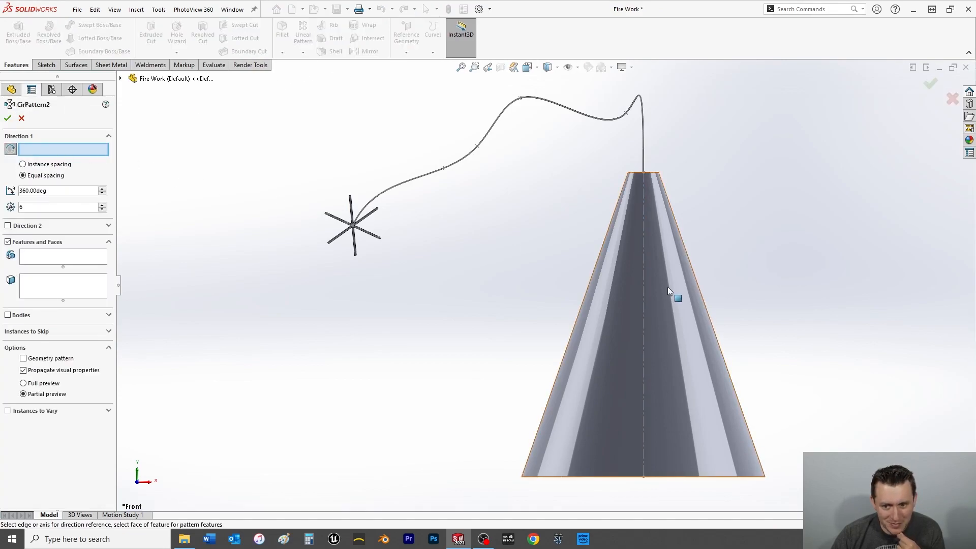
pyautogui.click(643, 293)
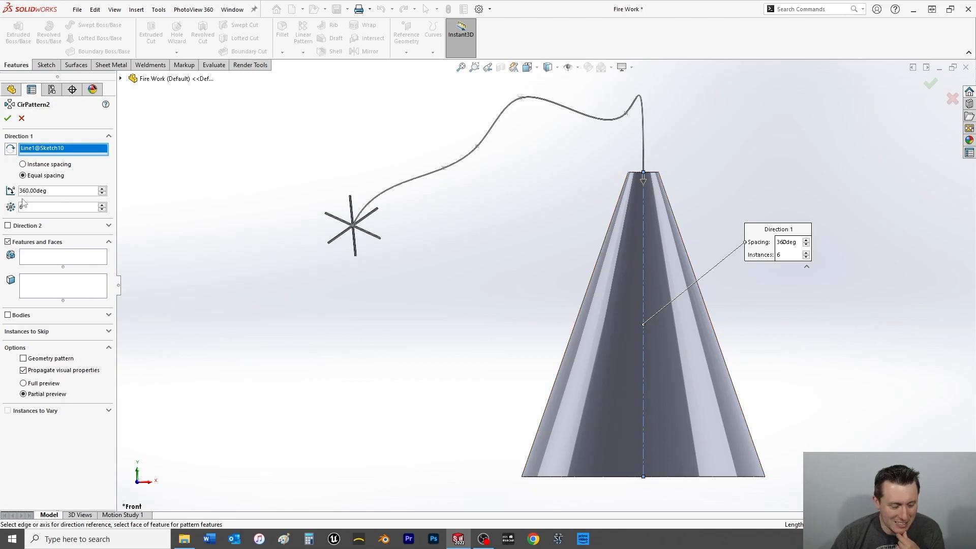
pyautogui.write('8')
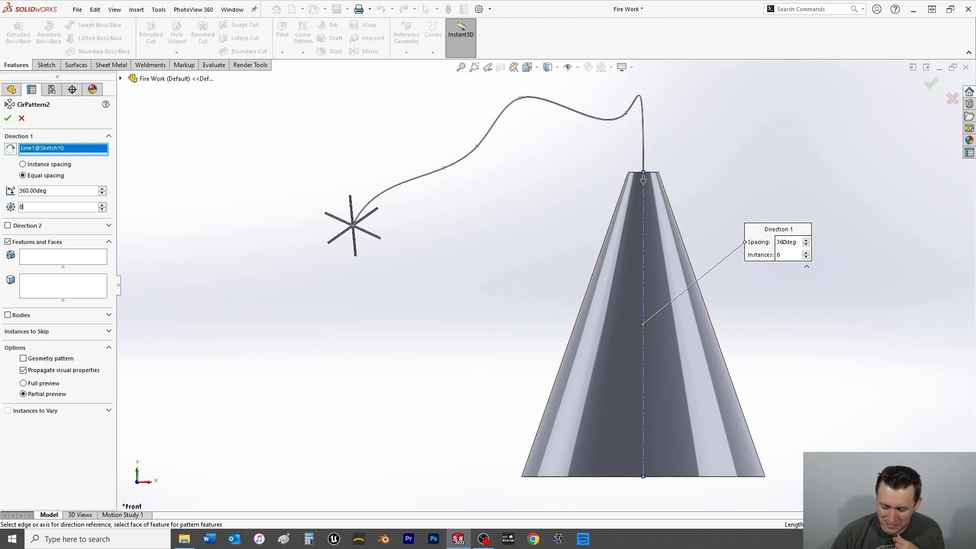
pyautogui.press('BackSpace')
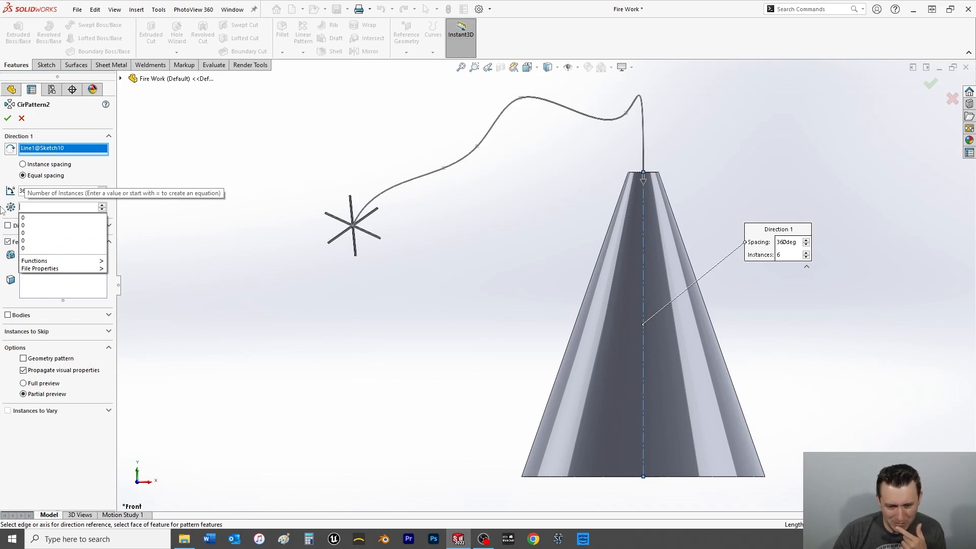
pyautogui.write('40')
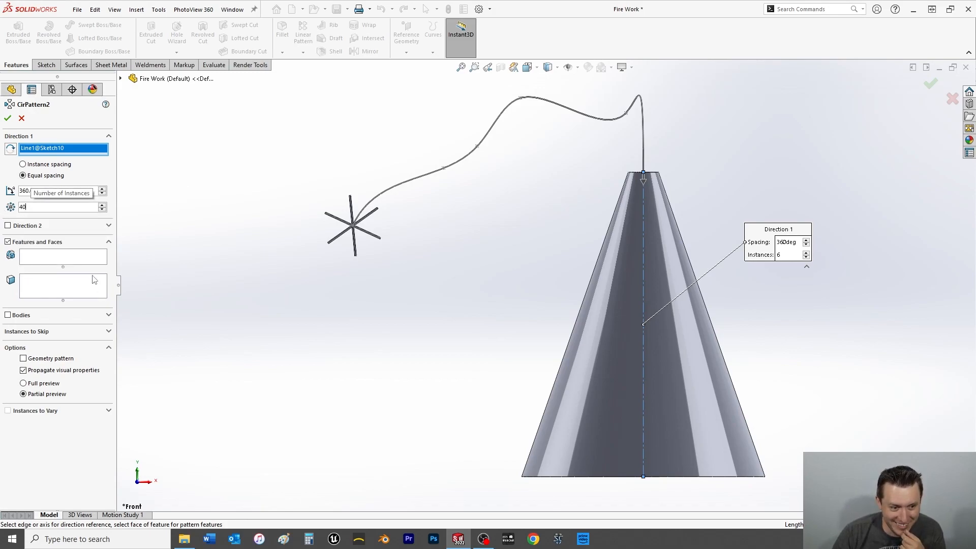
# Include the rod extrusion, its circular pattern, the ball revolve and the fuse sweep as the features to pattern, and create the pattern.
pyautogui.click(73, 261)
pyautogui.click(121, 78)
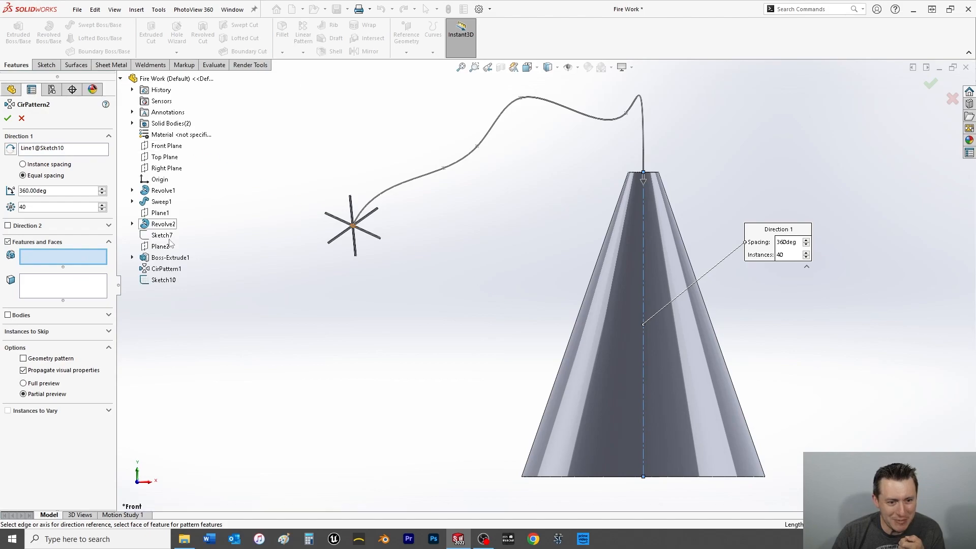
pyautogui.click(159, 257)
pyautogui.click(161, 269)
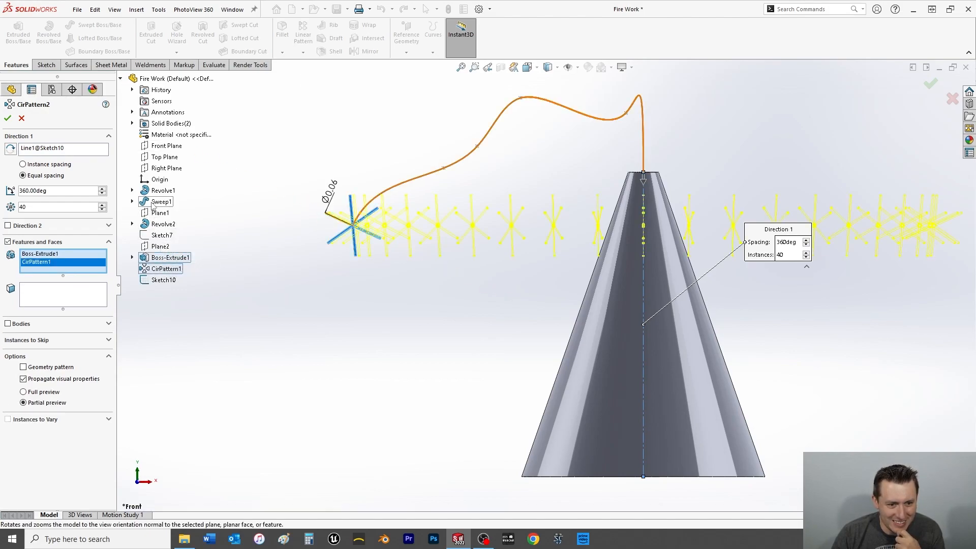
pyautogui.click(159, 225)
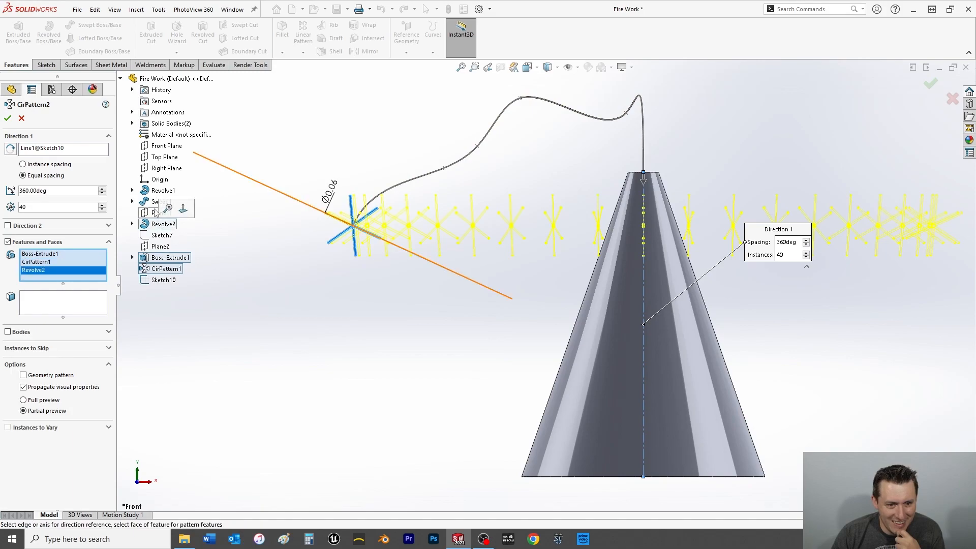
pyautogui.click(161, 202)
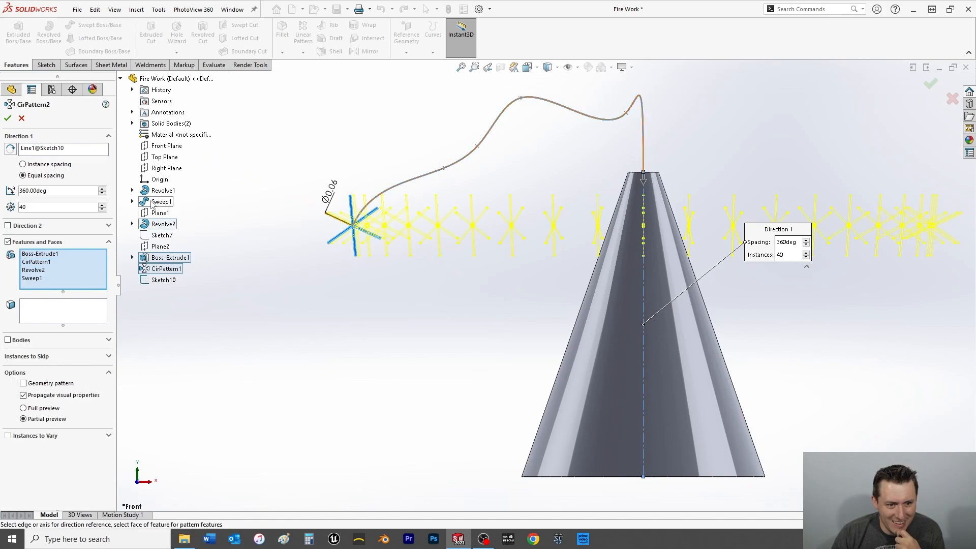
pyautogui.click(8, 118)
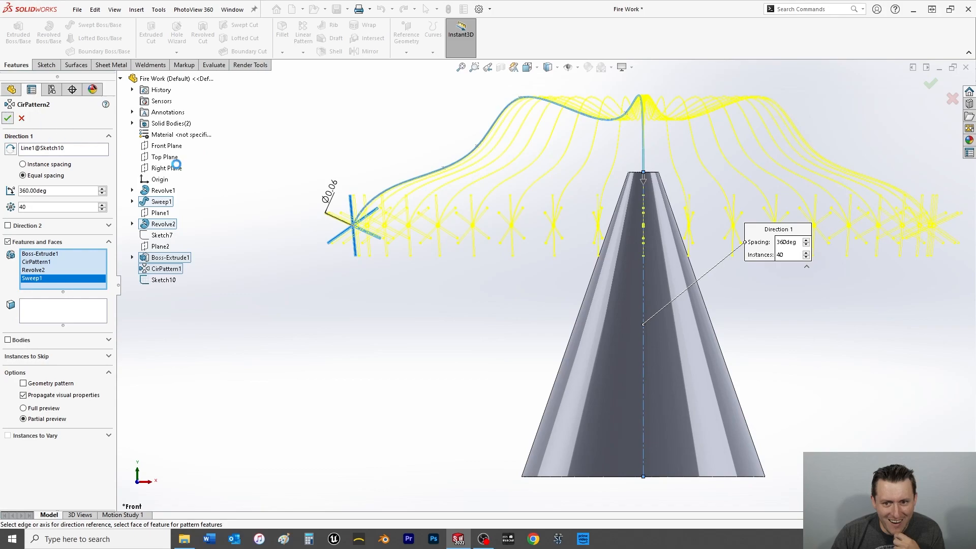
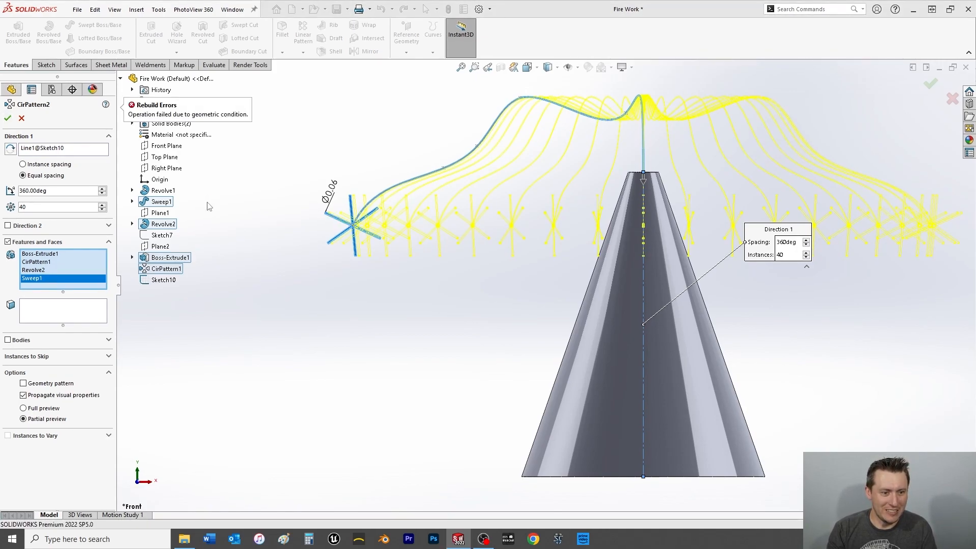
# Reduce the circular pattern around the cone's axis to 4 instances and try to create it.
pyautogui.moveTo(457, 198); pyautogui.dragTo(466, 318, button='middle')
pyautogui.scroll(3, 465, 310)
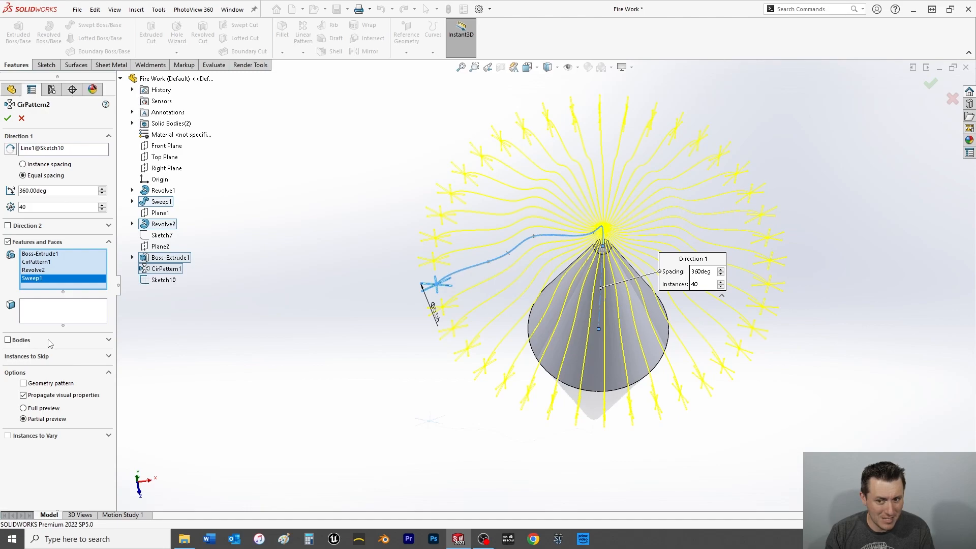
pyautogui.moveTo(40, 208); pyautogui.dragTo(5, 208)
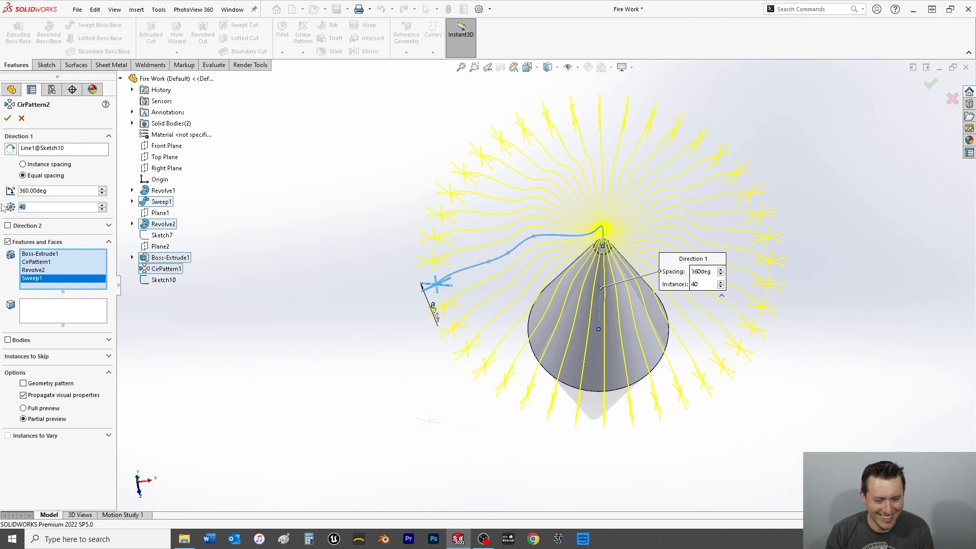
pyautogui.write('4')
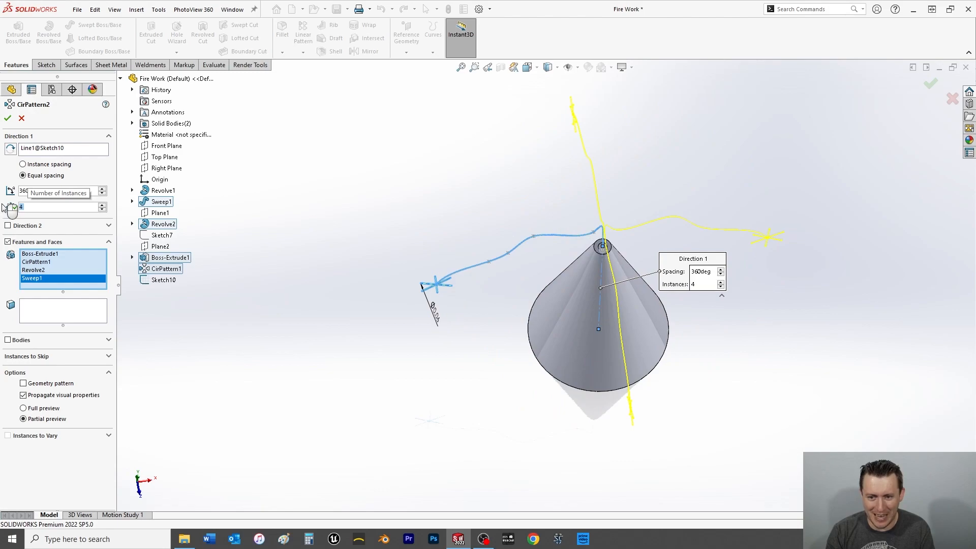
pyautogui.click(8, 118)
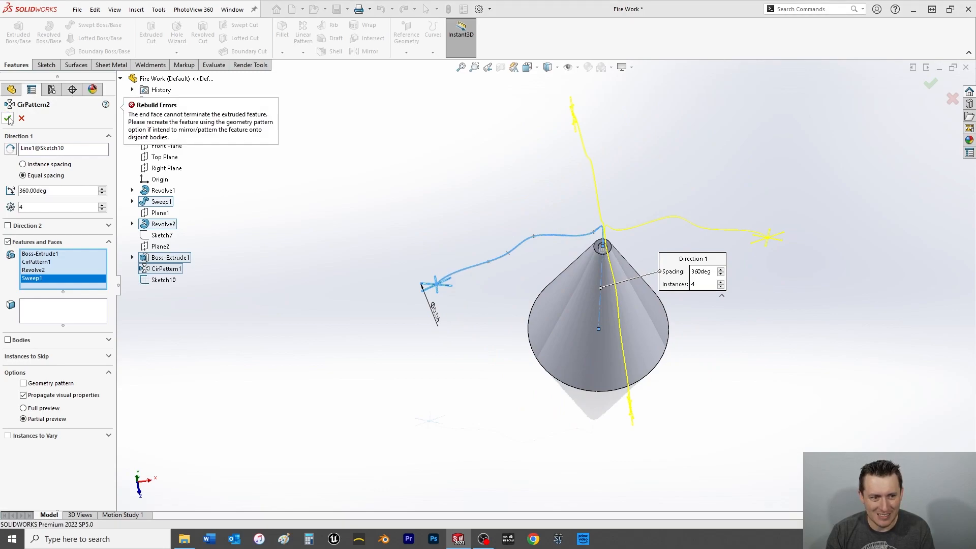
# Enable the Geometry pattern option for the circular pattern of fuses and sparks and create the pattern.
pyautogui.scroll(-4, 638, 219)
pyautogui.scroll(-6, 541, 276)
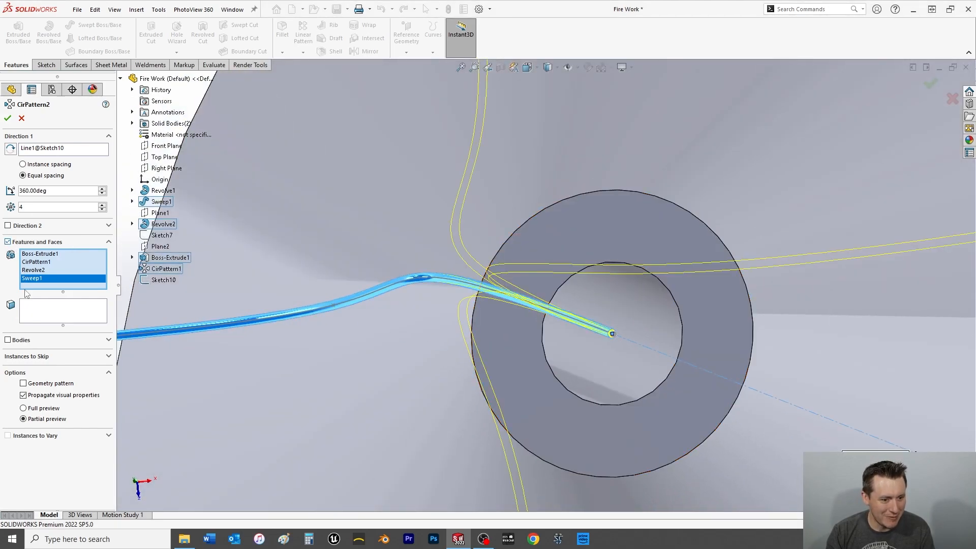
pyautogui.click(22, 384)
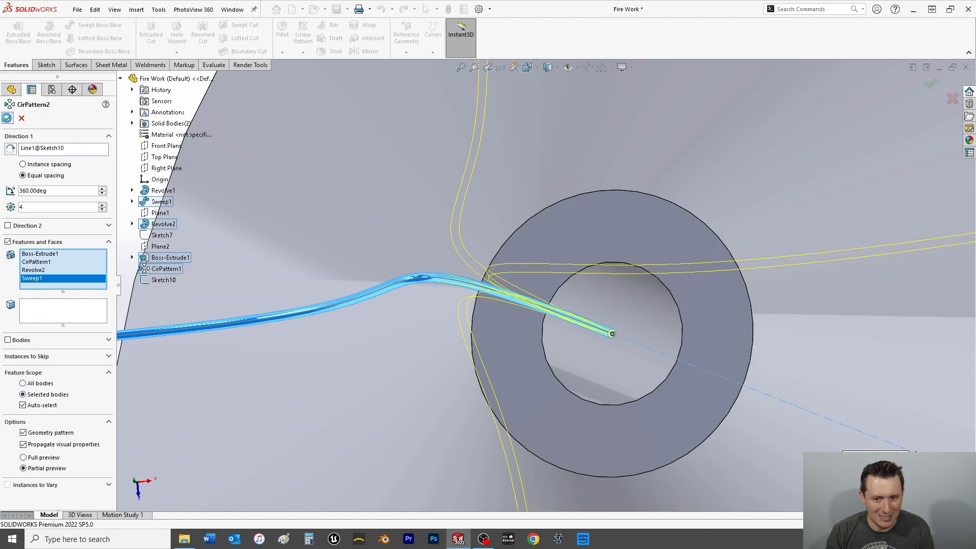
pyautogui.click(8, 118)
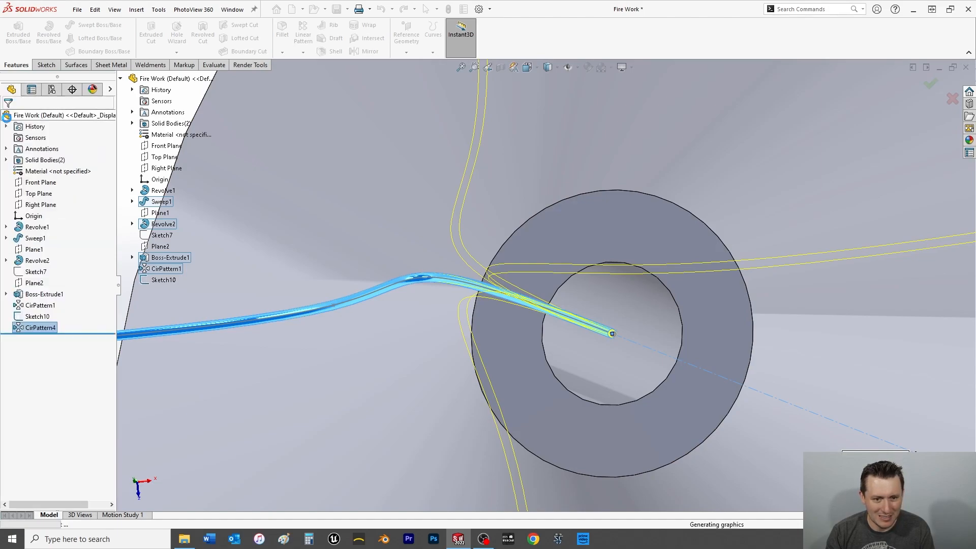
# Edit the new circular pattern of fuses and sparks and set its number of instances to 40.
pyautogui.rightClick(31, 331)
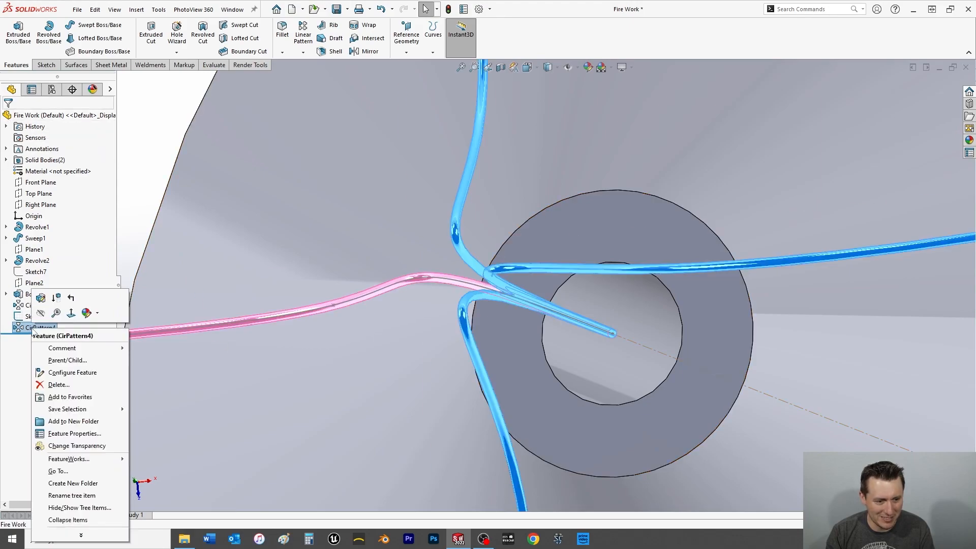
pyautogui.click(42, 300)
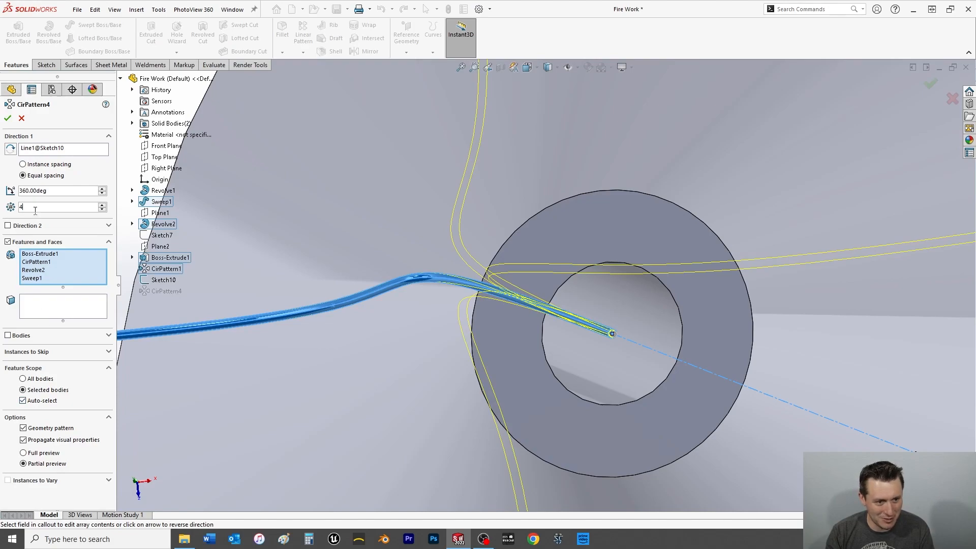
pyautogui.write('0')
pyautogui.press('Return')
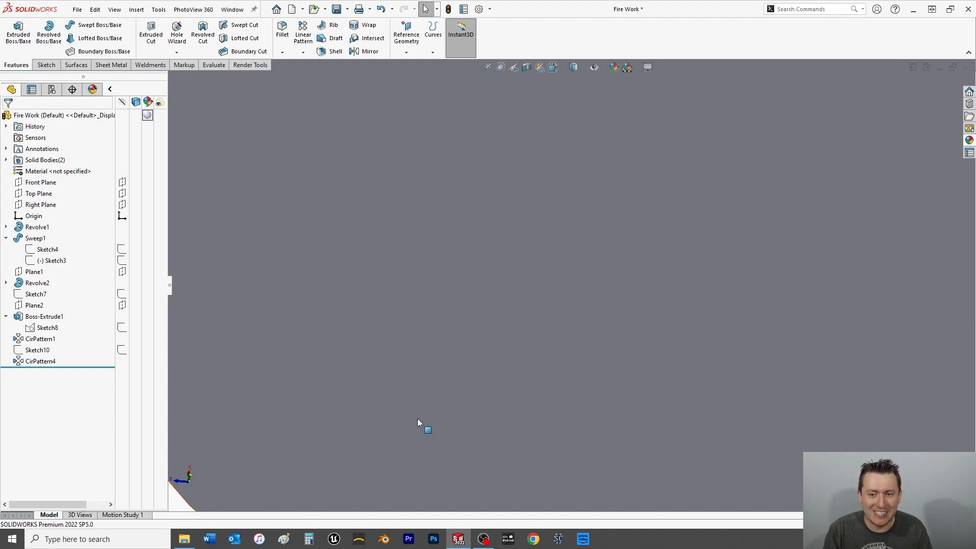
# Examine the patterned fuses and sparks around the cone from below, from the side and from above.
pyautogui.scroll(5, 597, 392)
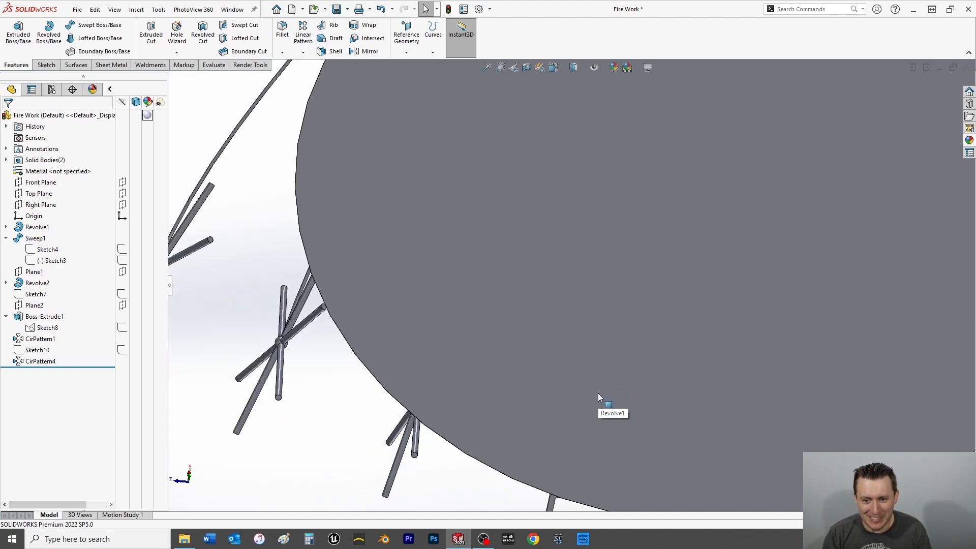
pyautogui.press('f')
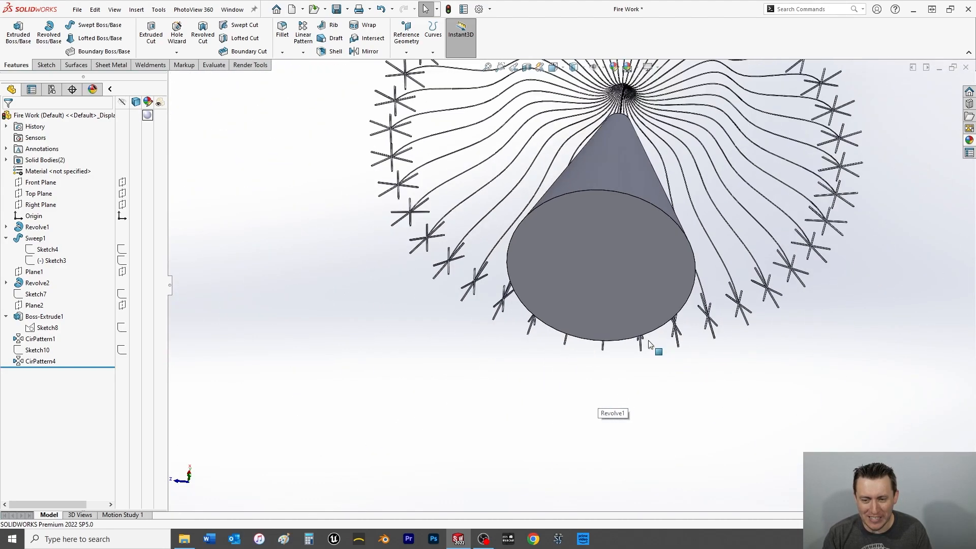
pyautogui.click(624, 270)
pyautogui.moveTo(624, 269); pyautogui.dragTo(617, 407, button='middle')
pyautogui.scroll(4, 617, 355)
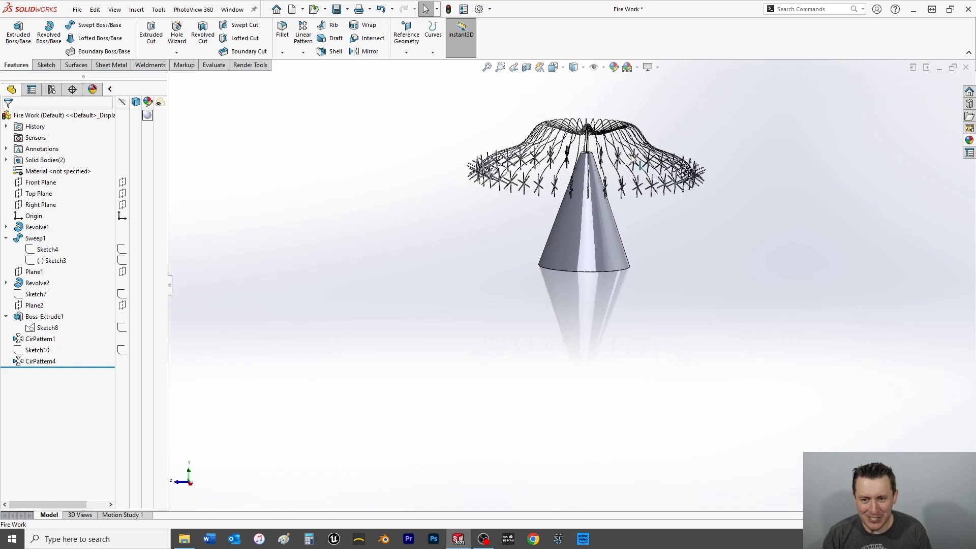
pyautogui.scroll(-3, 634, 163)
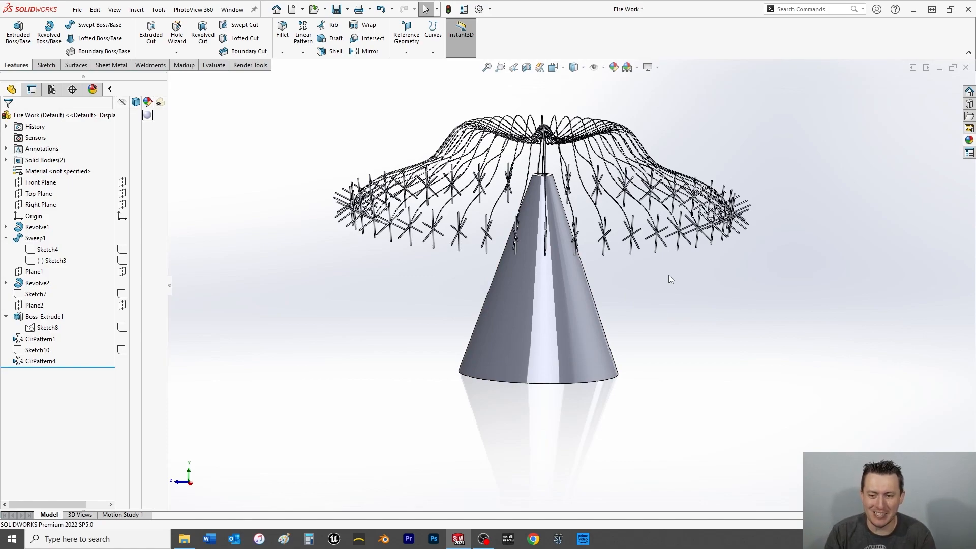
pyautogui.moveTo(692, 273); pyautogui.dragTo(676, 329, button='middle')
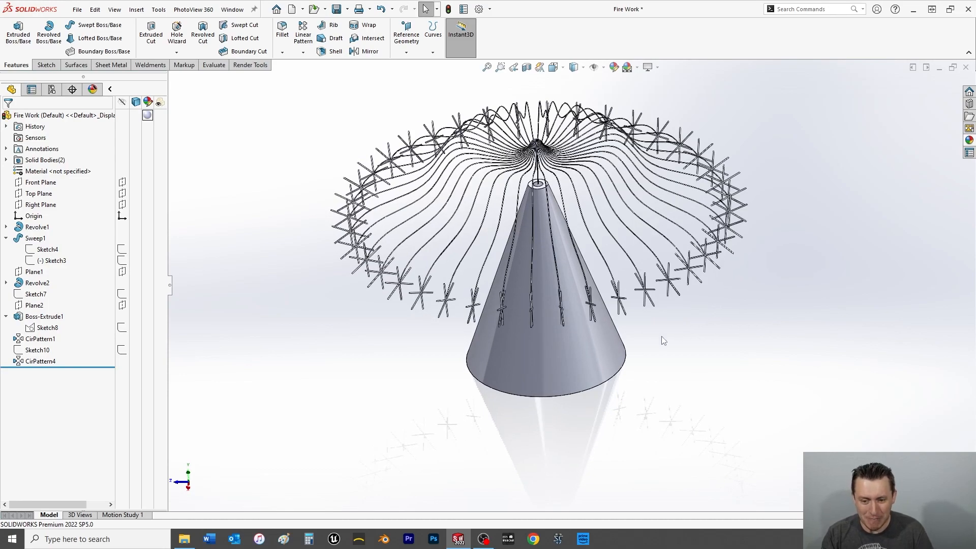
pyautogui.rightClick(550, 364)
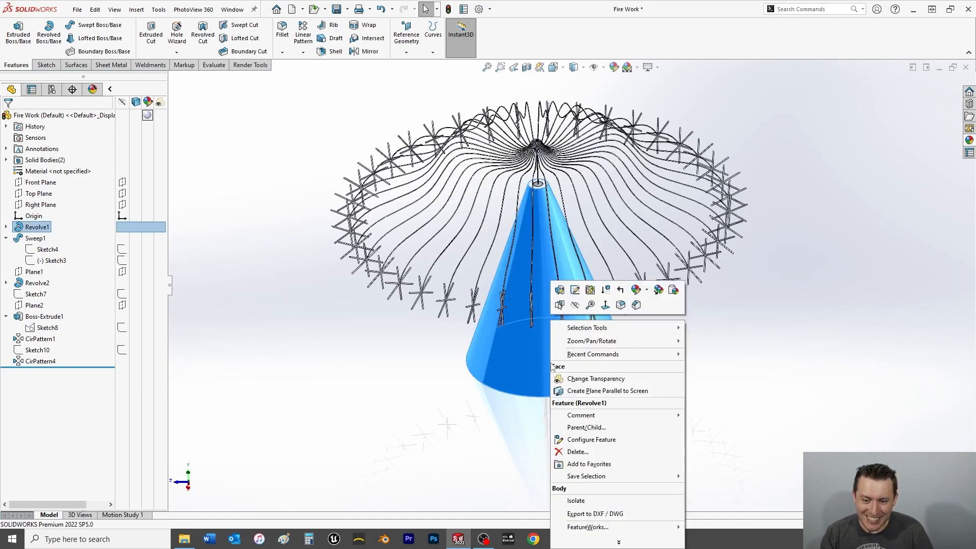
pyautogui.click(648, 290)
pyautogui.click(692, 345)
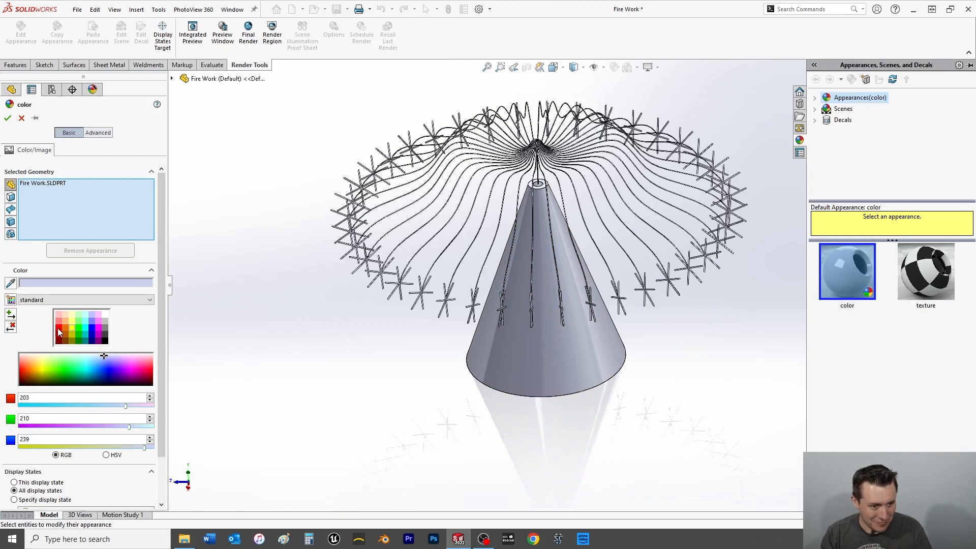
pyautogui.click(57, 328)
pyautogui.scroll(-2, 556, 168)
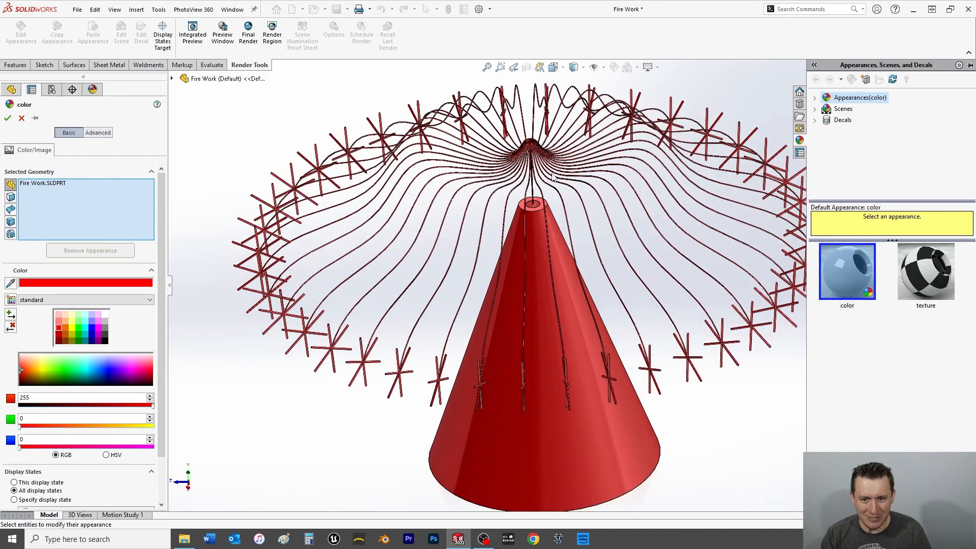
pyautogui.click(21, 118)
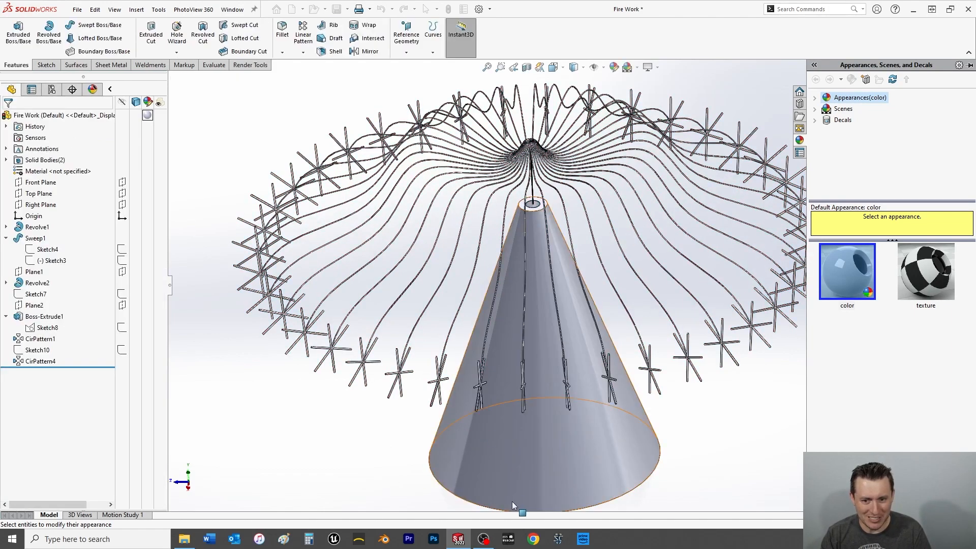
# Colour the cone's outer conical face and the ring face at its tip red (RGB 255, 0, 0).
pyautogui.rightClick(516, 321)
pyautogui.click(611, 289)
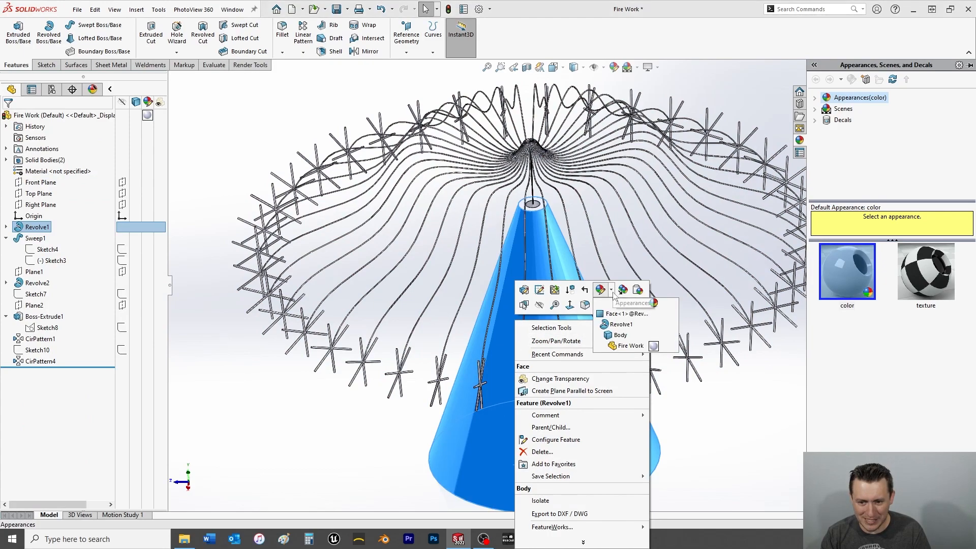
pyautogui.click(606, 321)
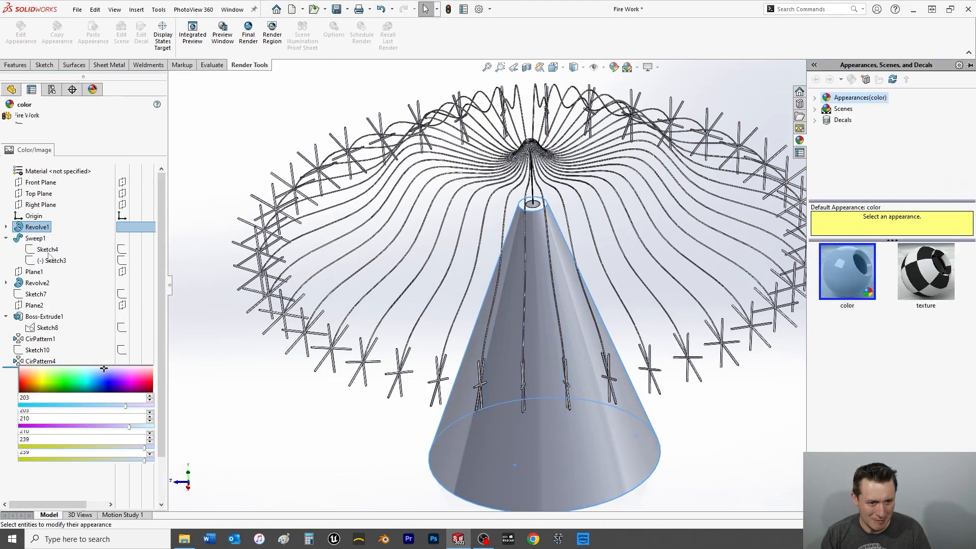
pyautogui.click(58, 333)
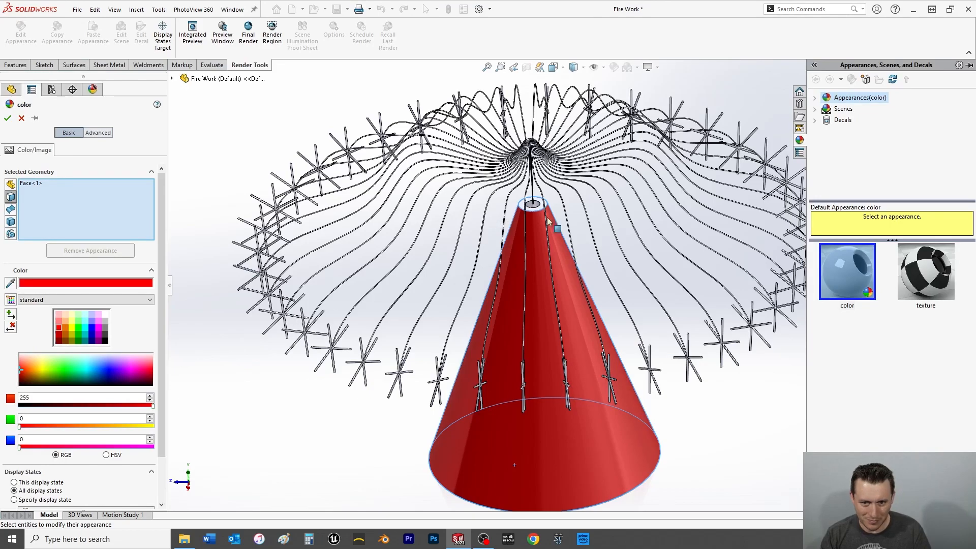
pyautogui.scroll(-3, 538, 218)
pyautogui.click(540, 221)
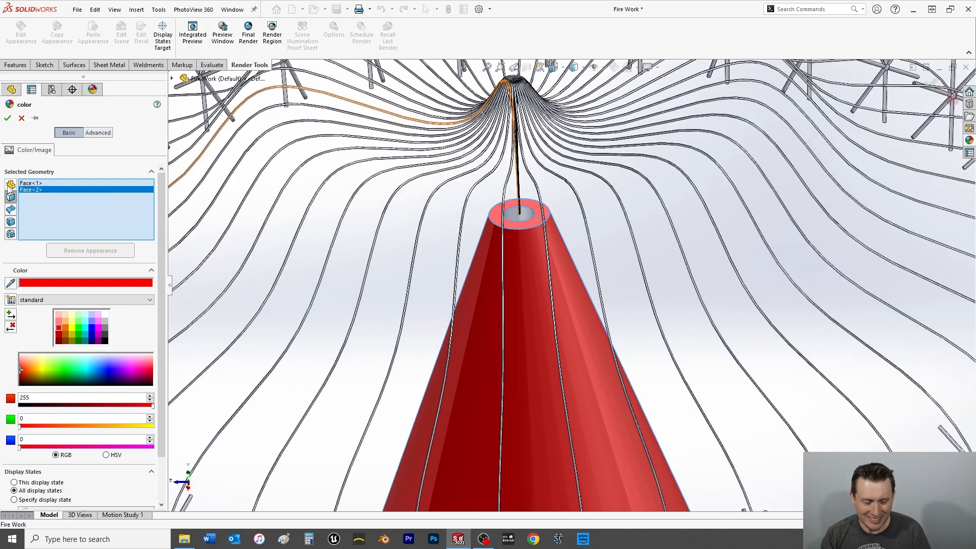
pyautogui.click(7, 118)
pyautogui.scroll(5, 432, 338)
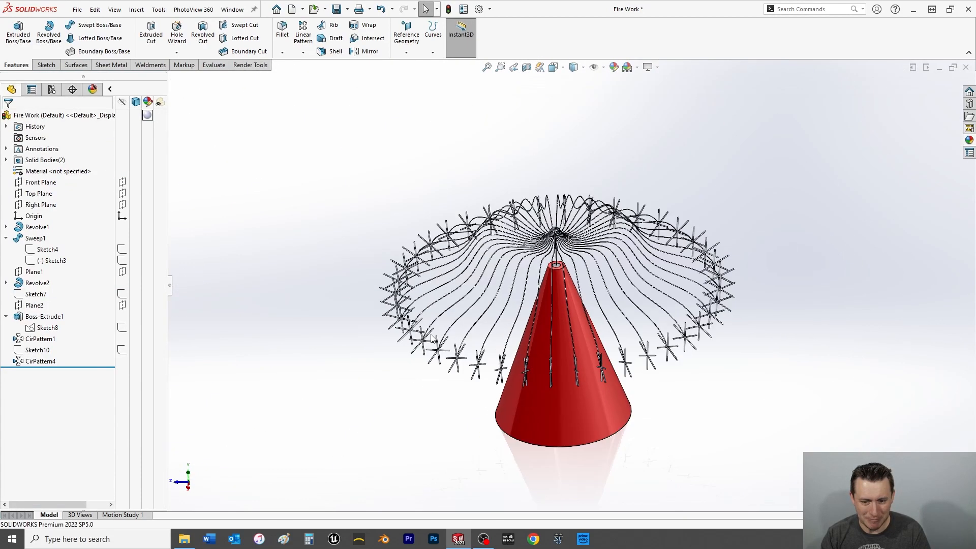
# Colour the cone's bottom face red (RGB 255, 0, 0), and rebuild and save the part.
pyautogui.moveTo(462, 459); pyautogui.dragTo(462, 285, button='middle')
pyautogui.rightClick(562, 428)
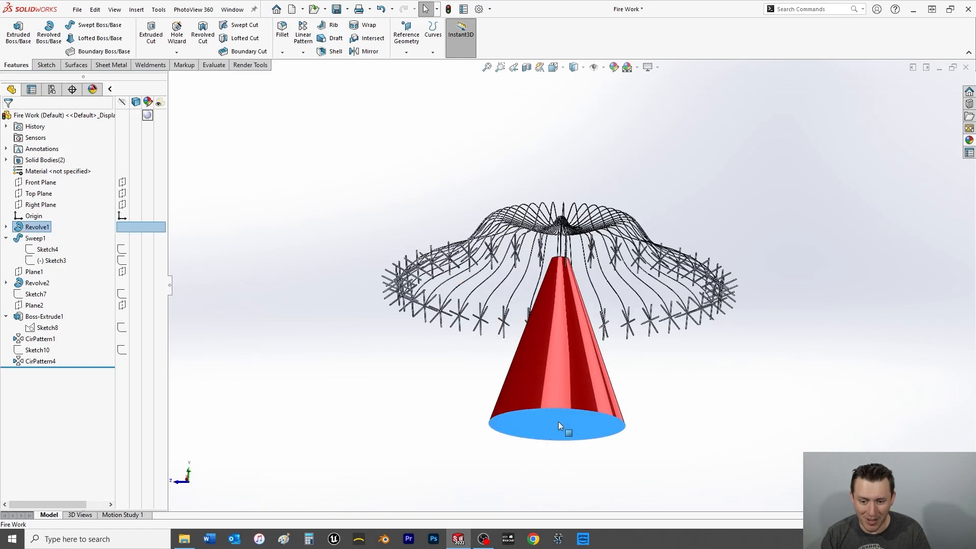
pyautogui.click(654, 289)
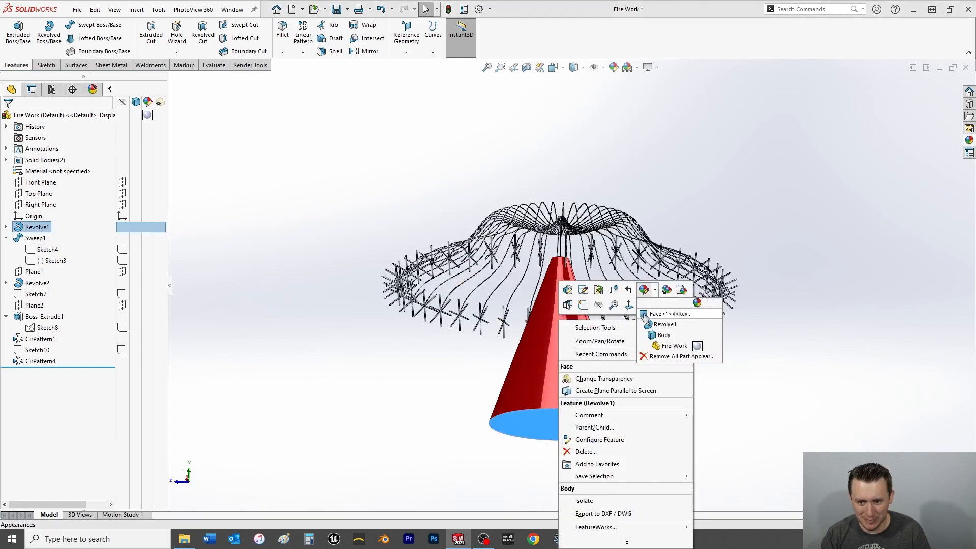
pyautogui.click(666, 332)
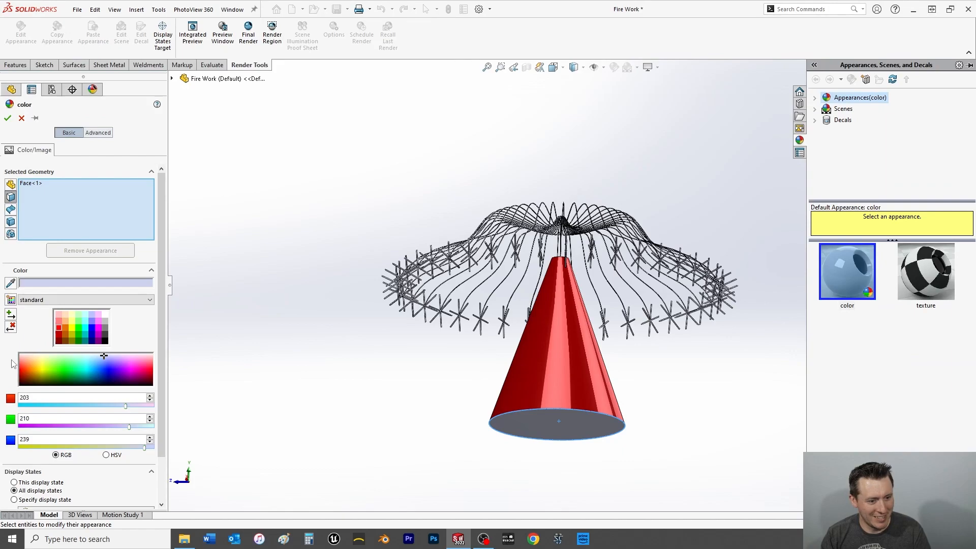
pyautogui.click(60, 327)
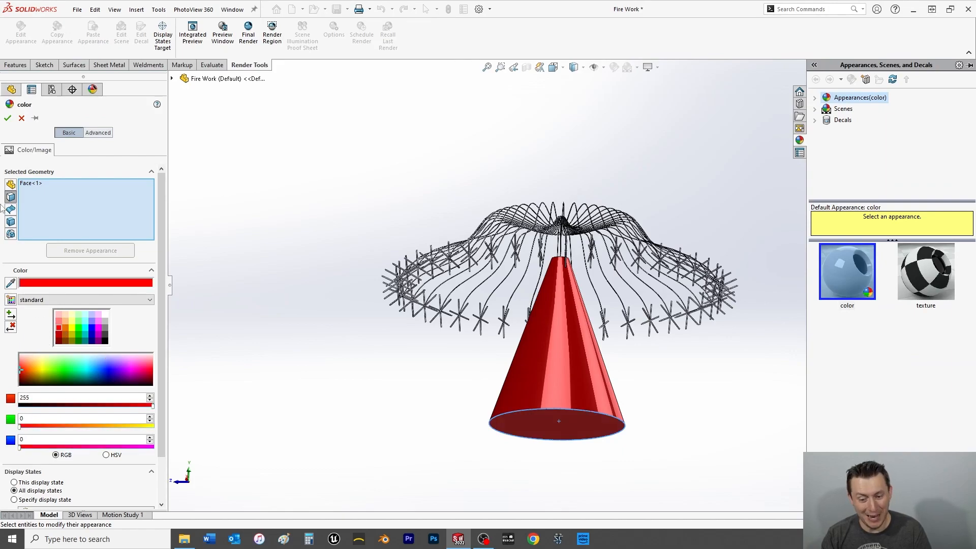
pyautogui.click(7, 117)
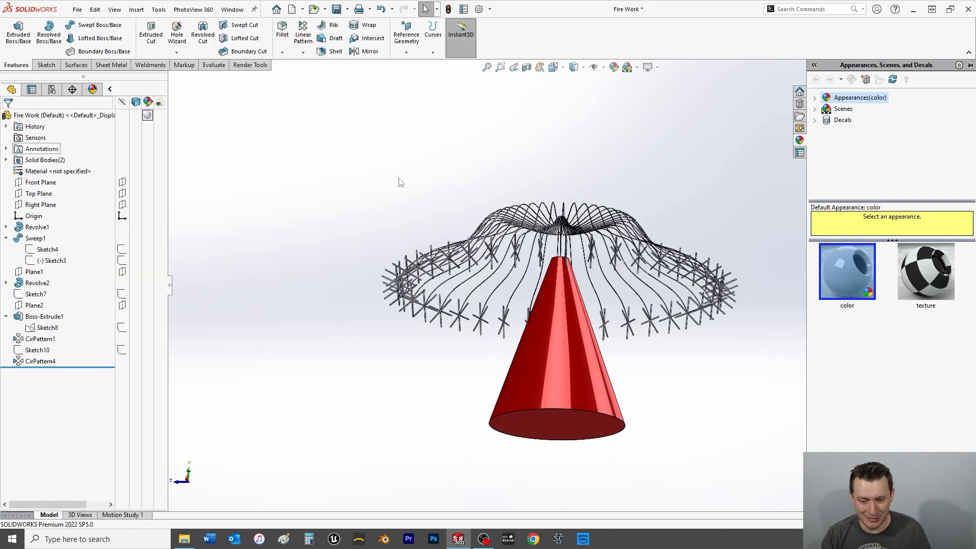
pyautogui.hotkey('ctrl', 's')
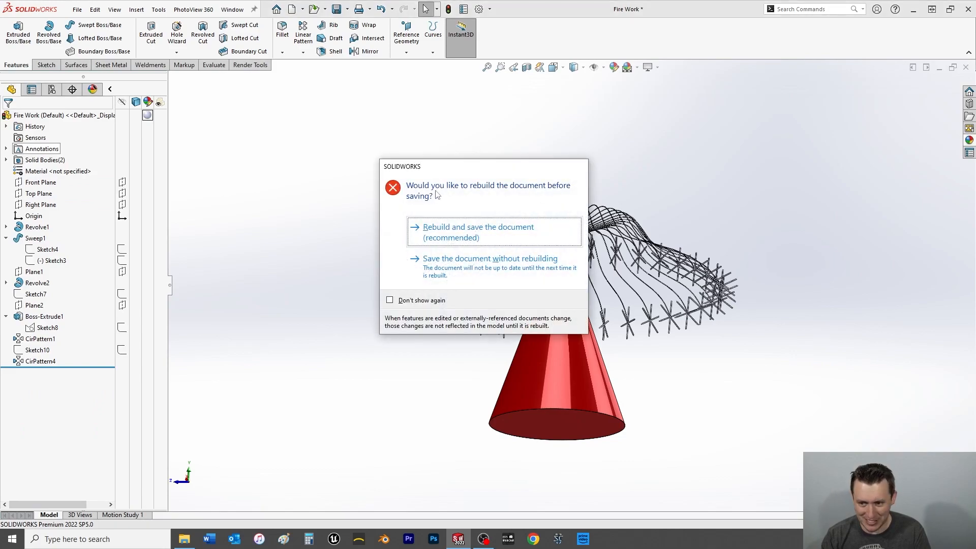
pyautogui.click(441, 229)
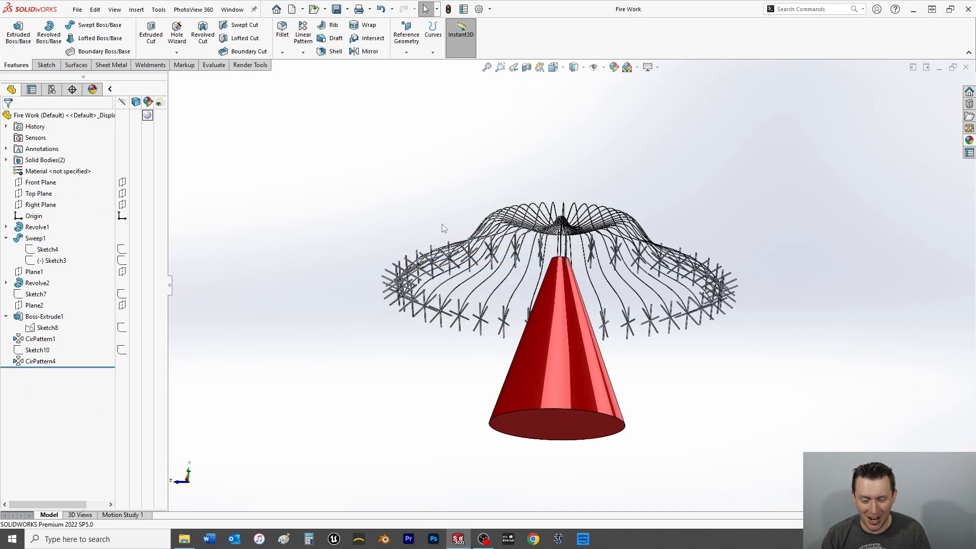
# Colour the whole part light yellow (RGB 255, 255, 128) and show it in isometric view.
pyautogui.moveTo(553, 157); pyautogui.dragTo(570, 211, button='middle')
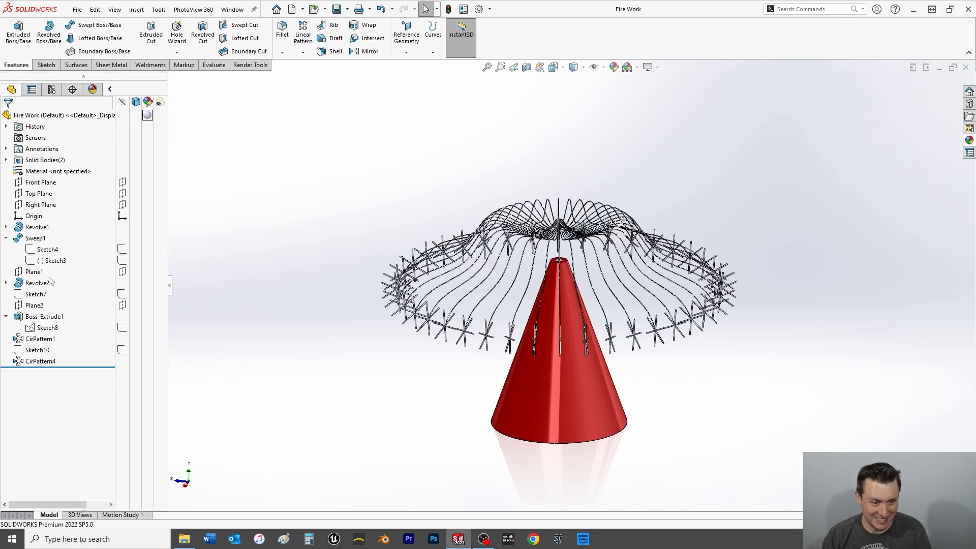
pyautogui.click(32, 362)
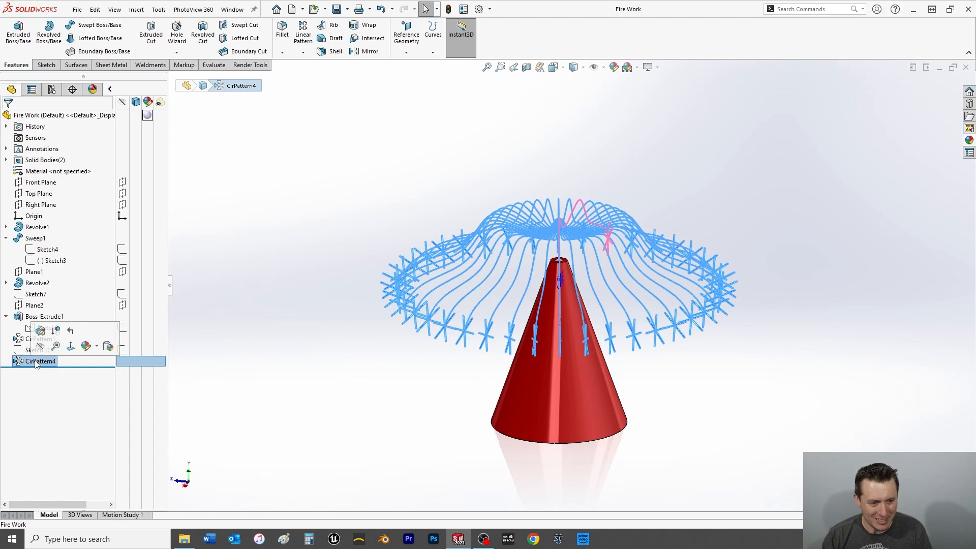
pyautogui.rightClick(35, 362)
pyautogui.click(102, 320)
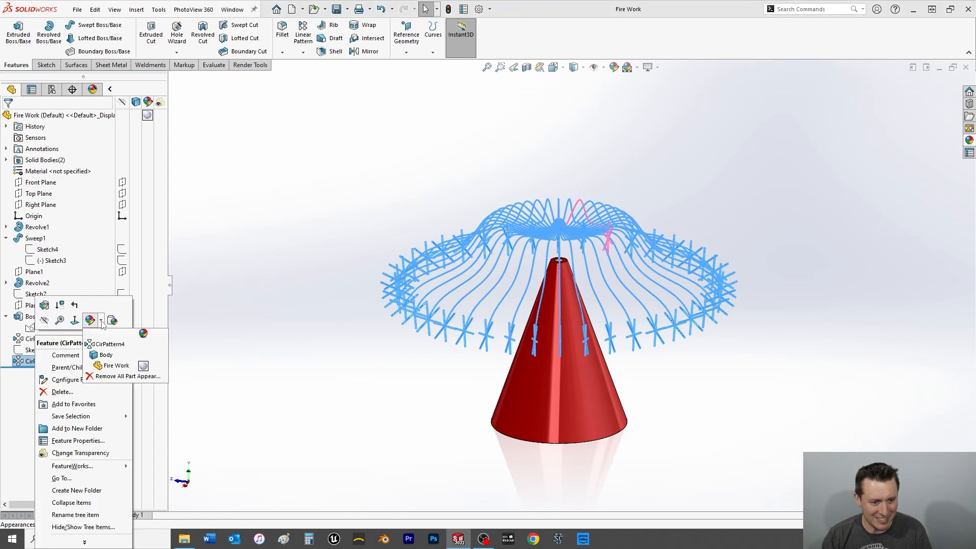
pyautogui.click(142, 365)
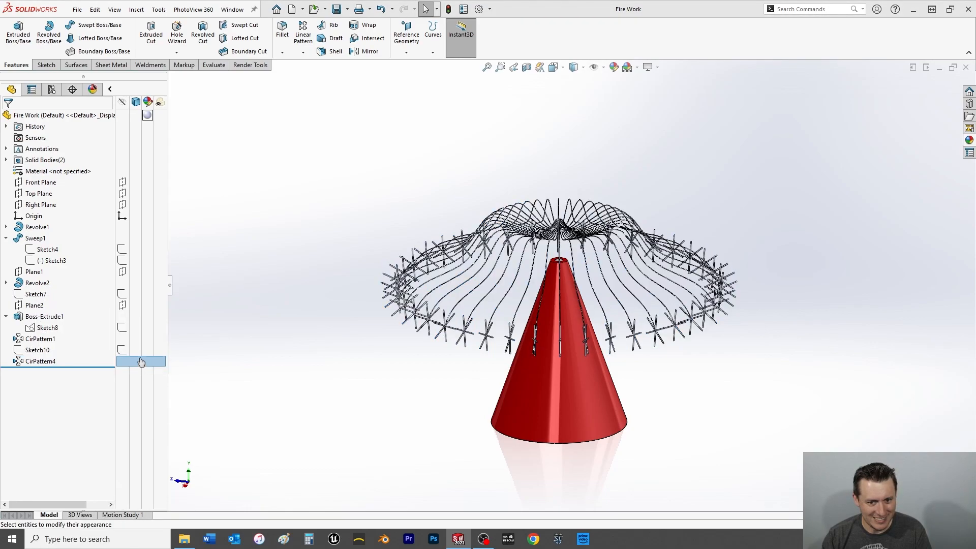
pyautogui.click(71, 321)
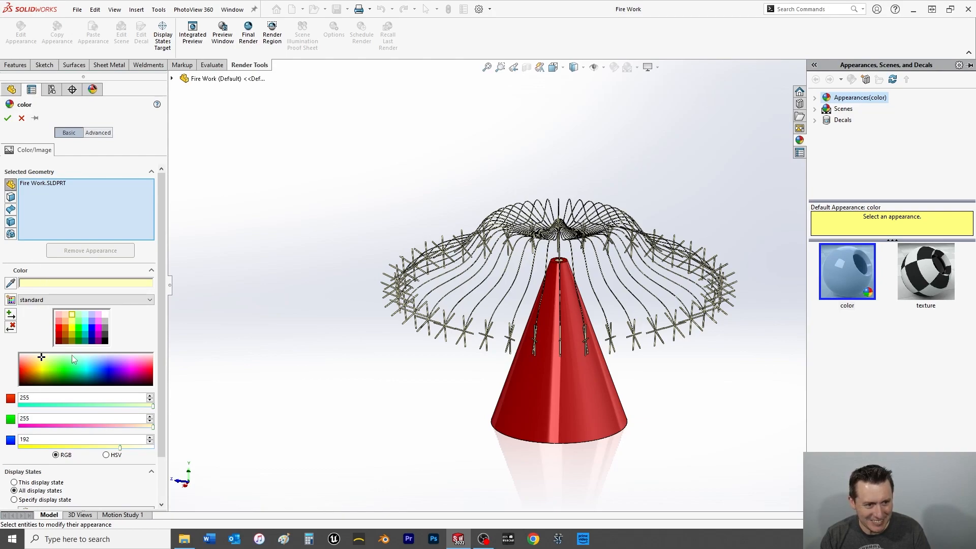
pyautogui.click(7, 117)
pyautogui.press('space')
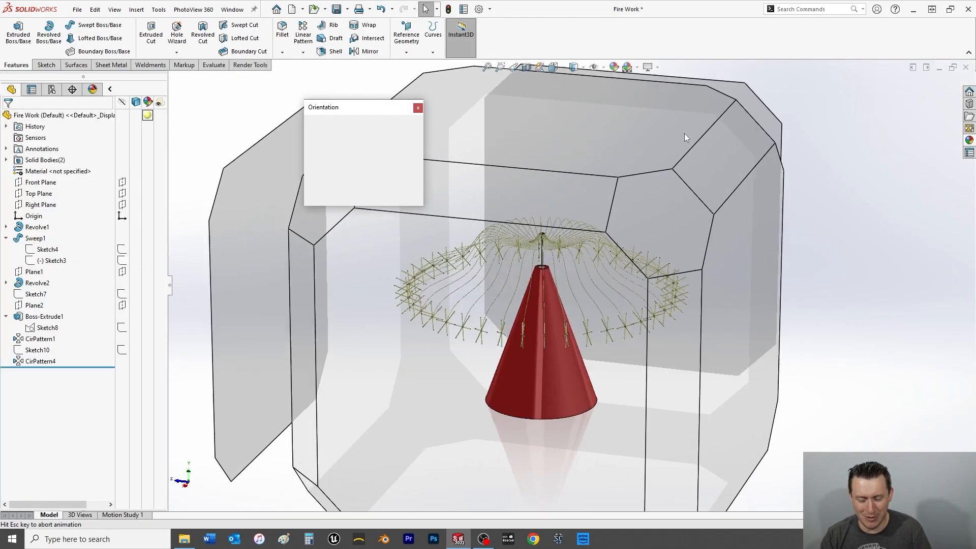
pyautogui.click(407, 139)
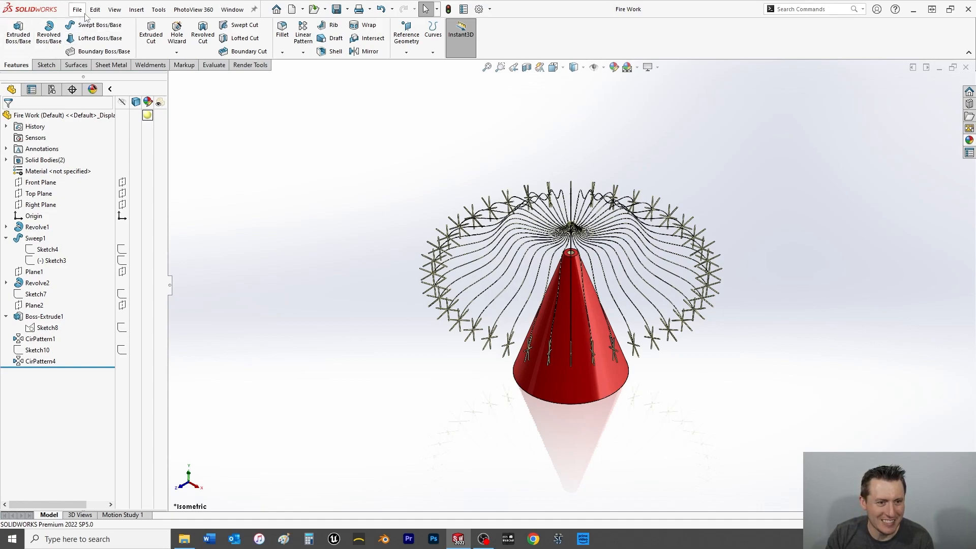
# Create a reference plane offset 12 in from the Front Plane, with the offset direction flipped to lie behind the cone.
pyautogui.click(41, 182)
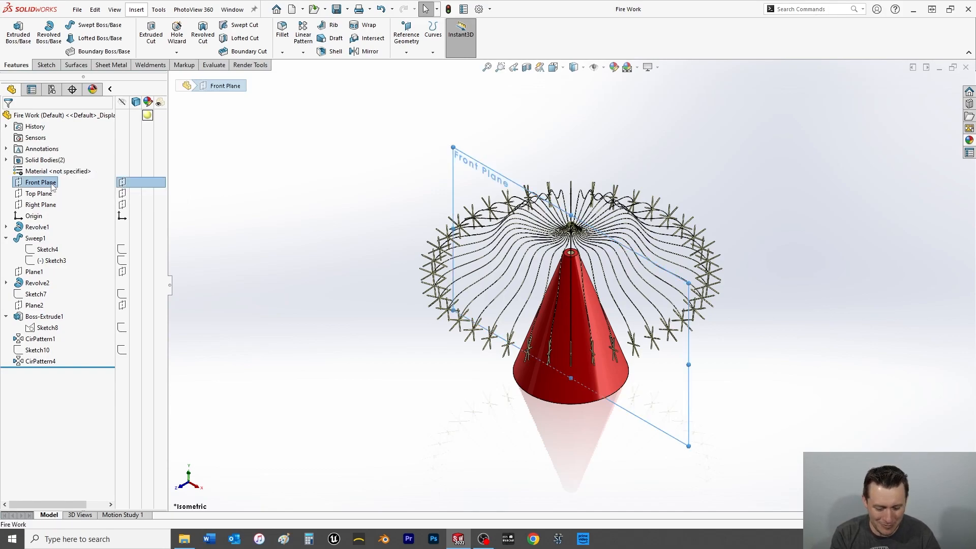
pyautogui.hotkey('ctrl', '8')
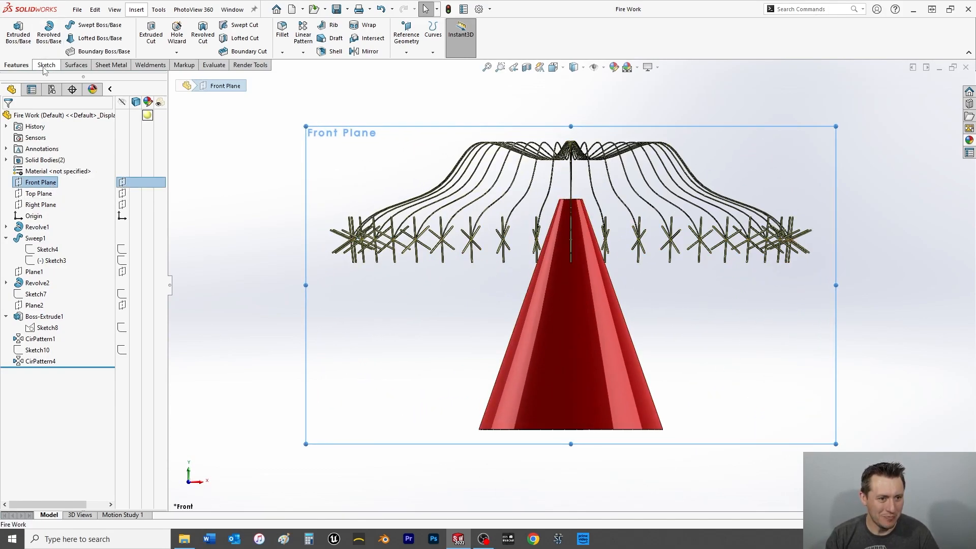
pyautogui.click(44, 67)
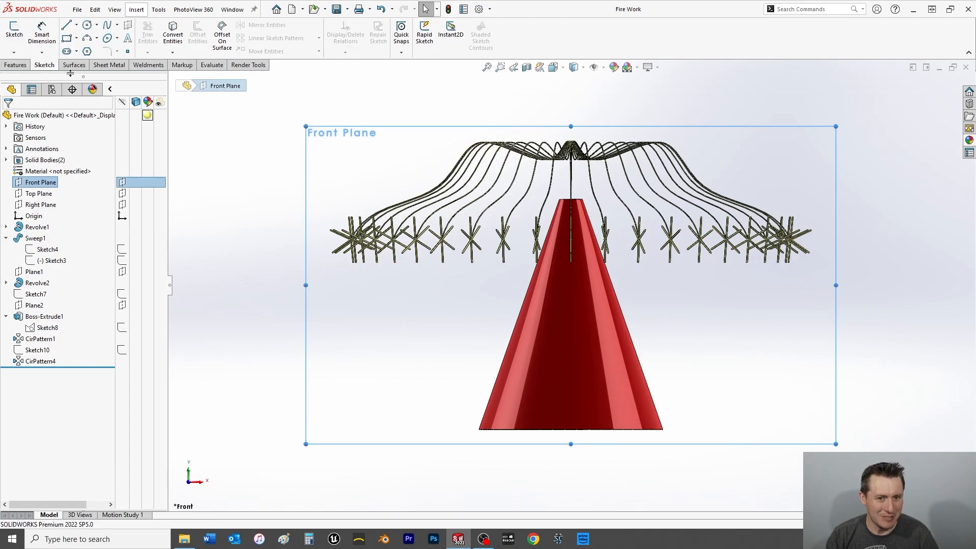
pyautogui.click(21, 65)
pyautogui.click(406, 51)
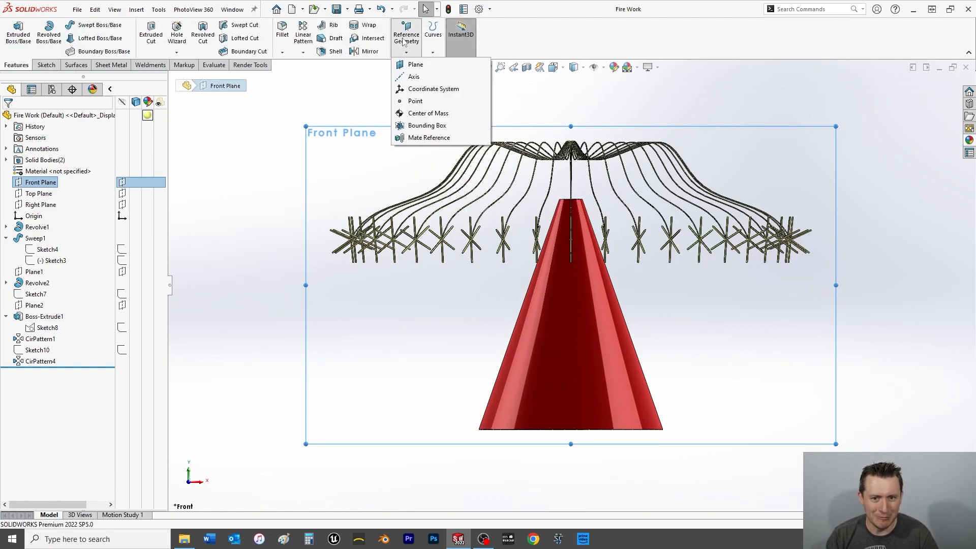
pyautogui.click(413, 69)
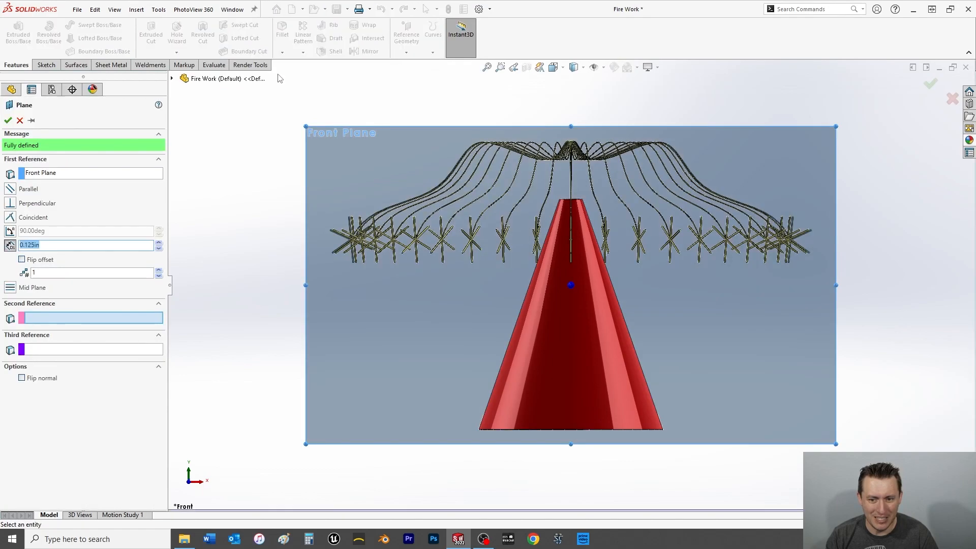
pyautogui.moveTo(370, 173); pyautogui.dragTo(363, 269, button='middle')
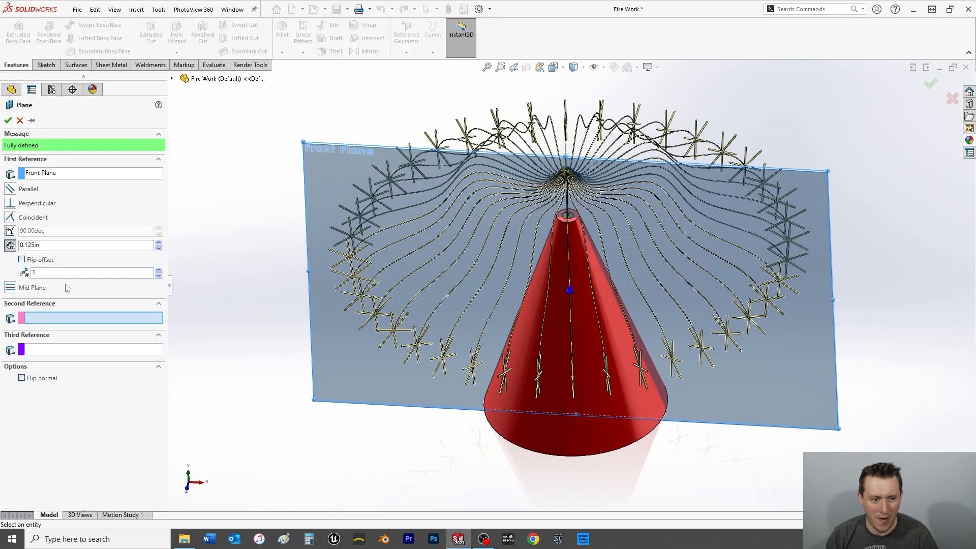
pyautogui.click(6, 245)
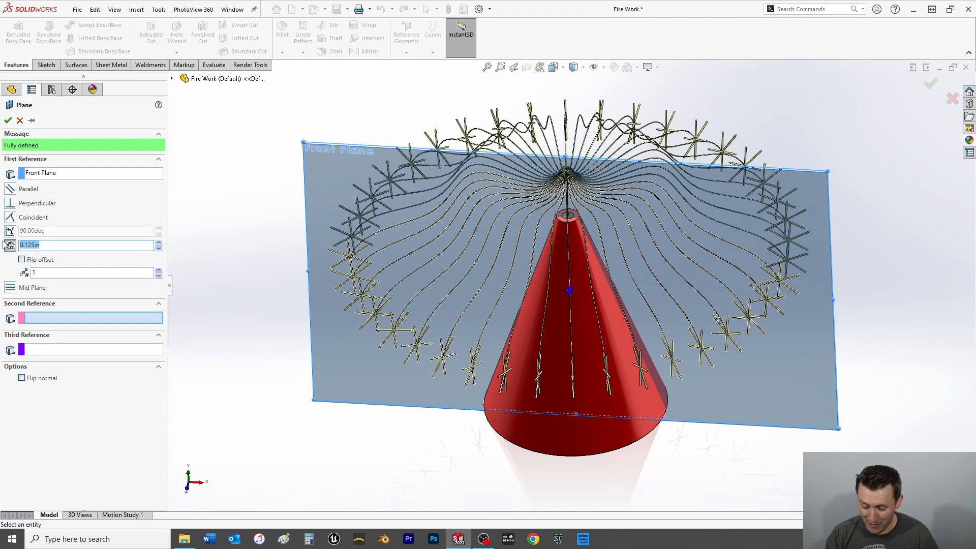
pyautogui.write('12')
pyautogui.press('Return')
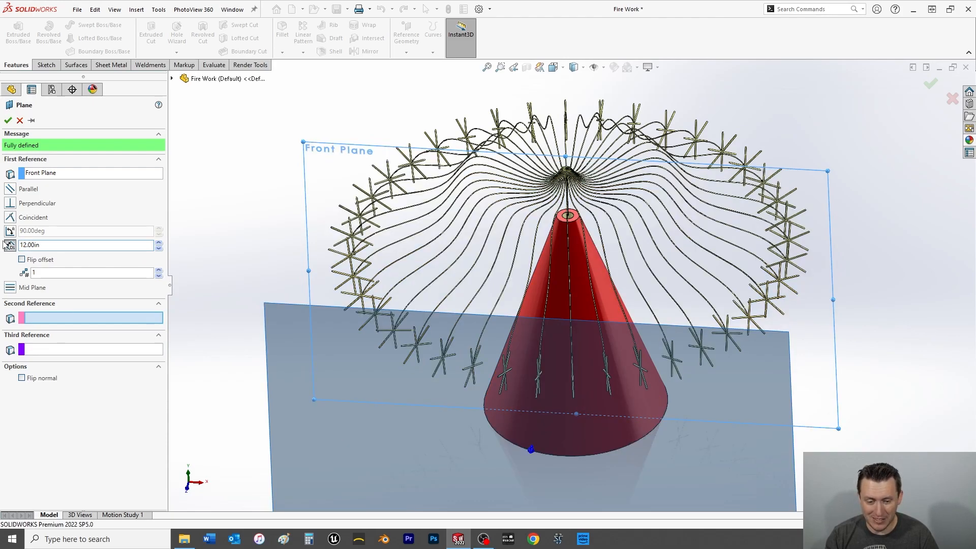
pyautogui.moveTo(322, 279); pyautogui.dragTo(329, 327, button='middle')
pyautogui.click(21, 259)
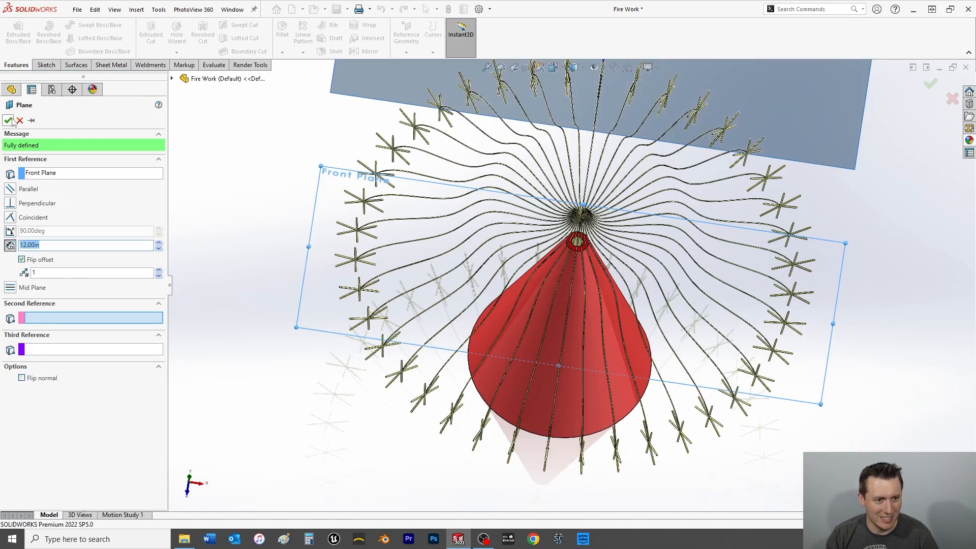
pyautogui.click(8, 121)
# Start a new sketch on the offset plane behind the cone.
pyautogui.moveTo(417, 236); pyautogui.dragTo(425, 131, button='middle')
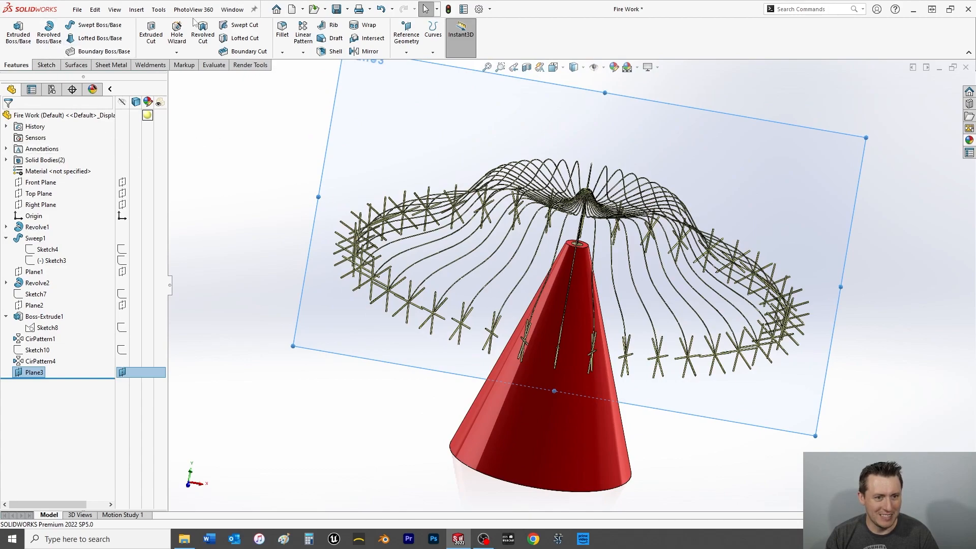
pyautogui.click(137, 9)
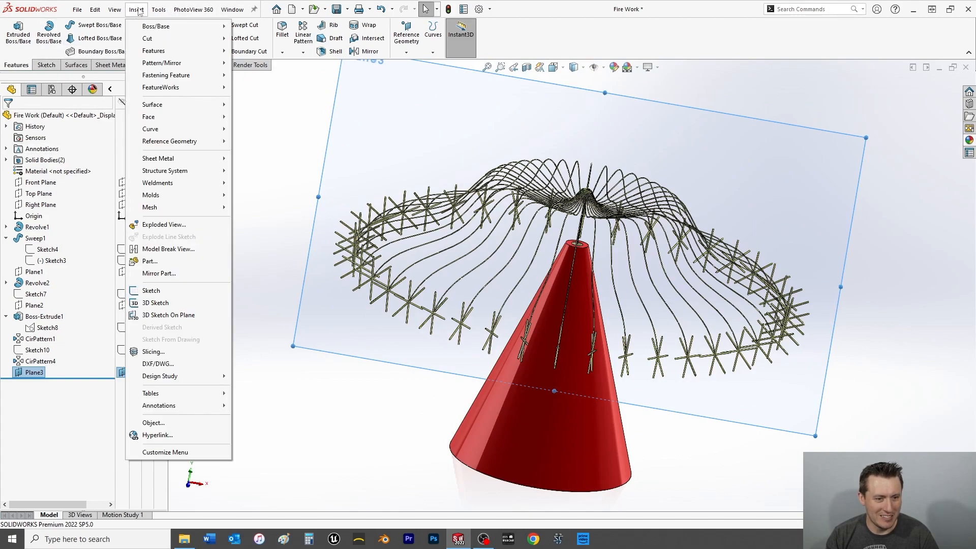
pyautogui.click(114, 10)
pyautogui.click(157, 9)
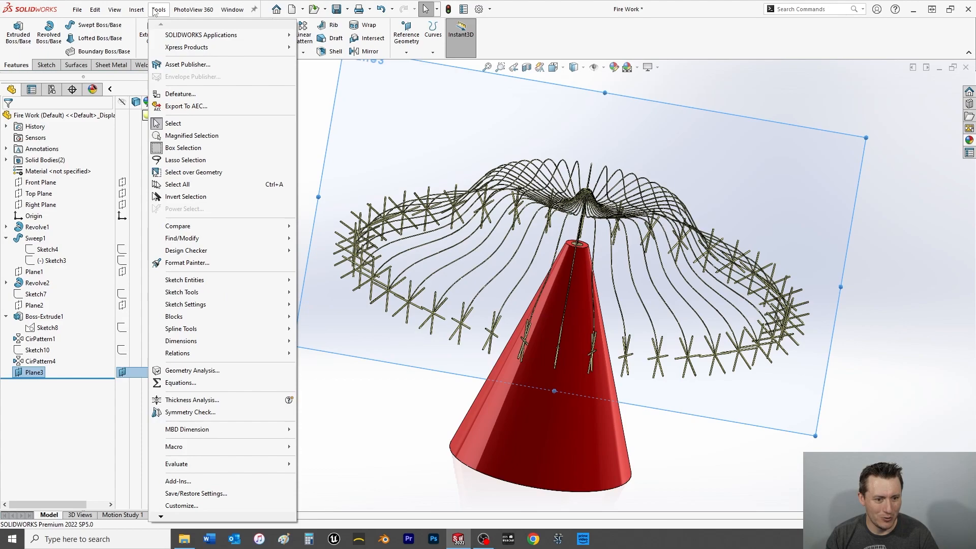
pyautogui.click(158, 9)
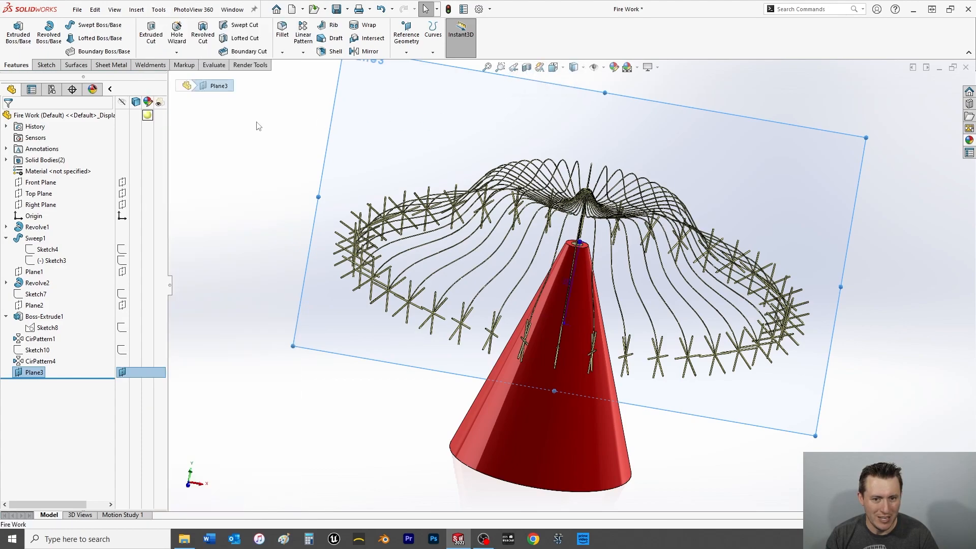
pyautogui.click(45, 65)
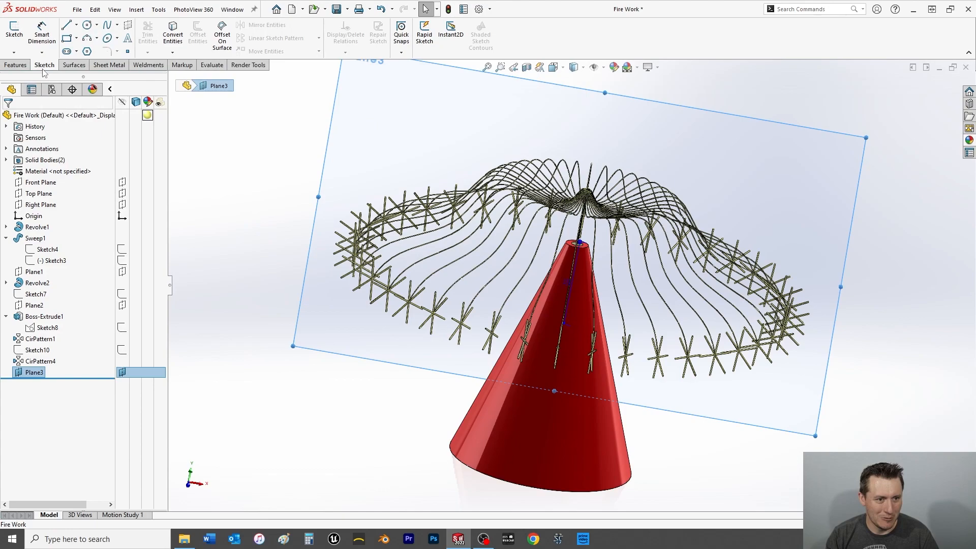
pyautogui.click(14, 32)
# Insert the American flag image from the Object Challenge folder as a sketch picture in the new sketch.
pyautogui.click(135, 9)
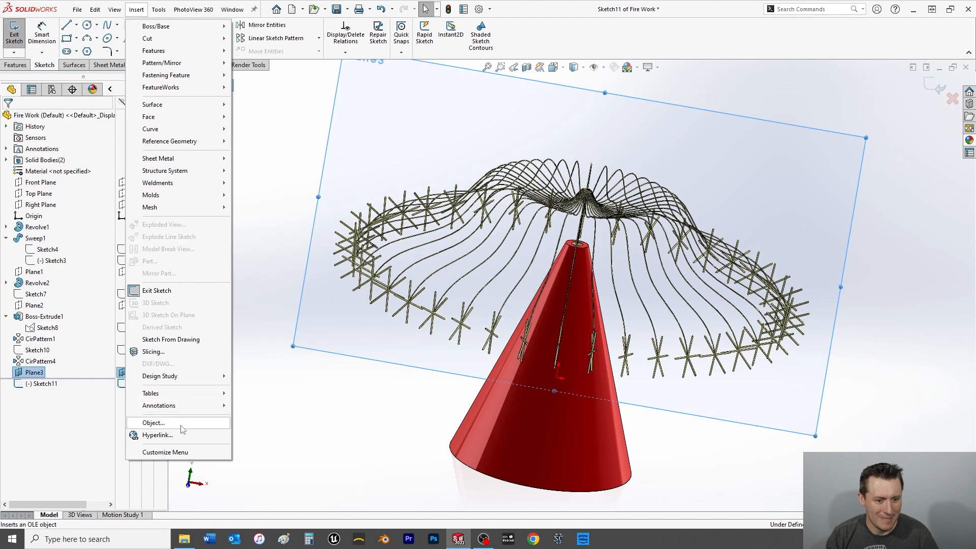
pyautogui.moveTo(160, 12)
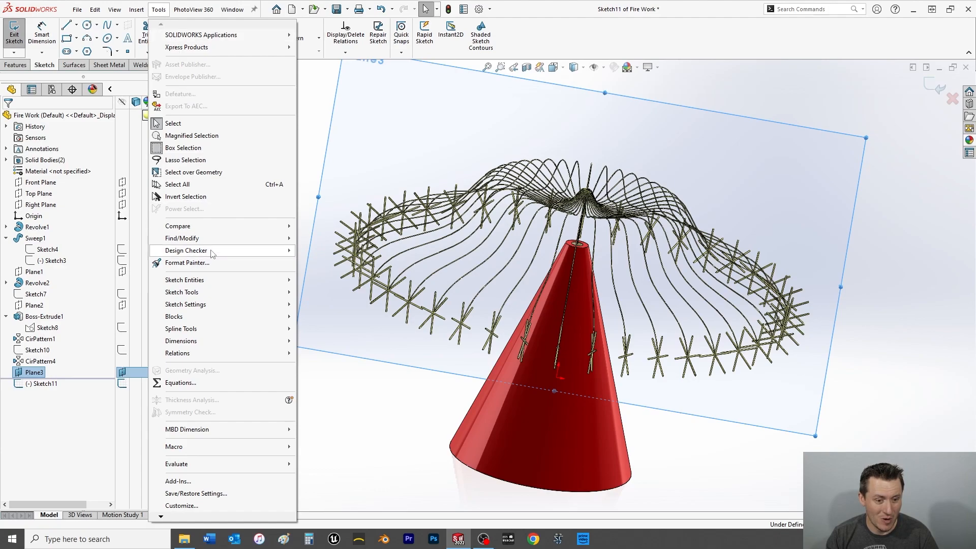
pyautogui.moveTo(208, 288)
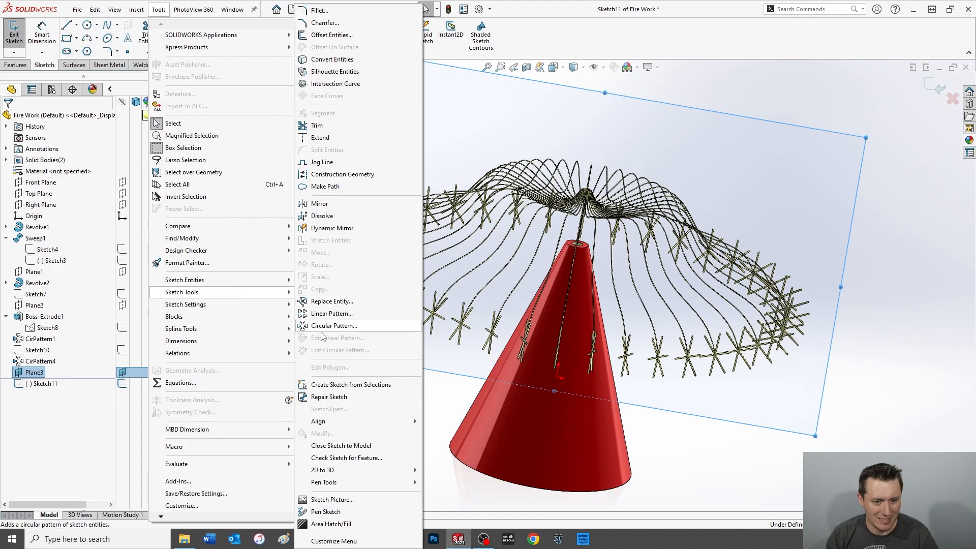
pyautogui.click(320, 501)
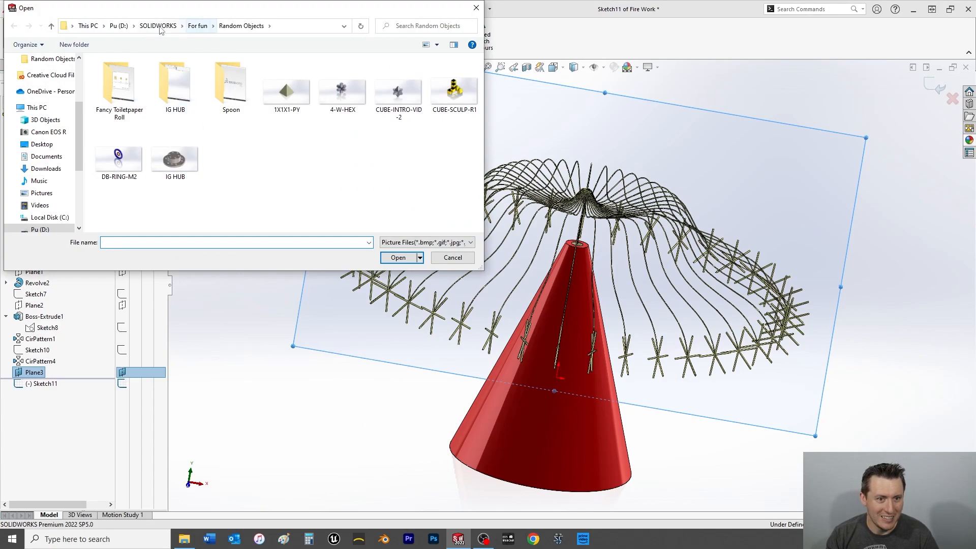
pyautogui.click(168, 26)
pyautogui.doubleClick(118, 120)
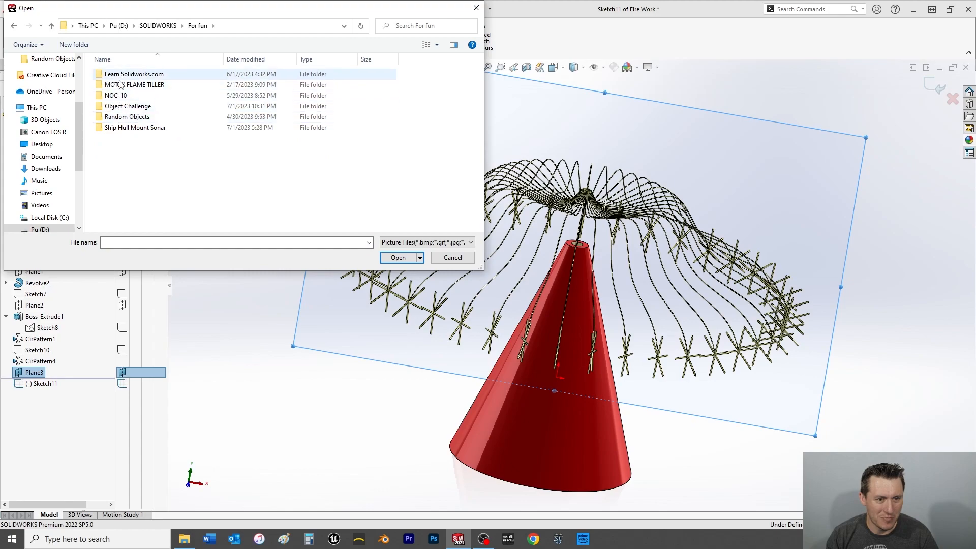
pyautogui.doubleClick(119, 106)
pyautogui.doubleClick(118, 75)
pyautogui.doubleClick(120, 94)
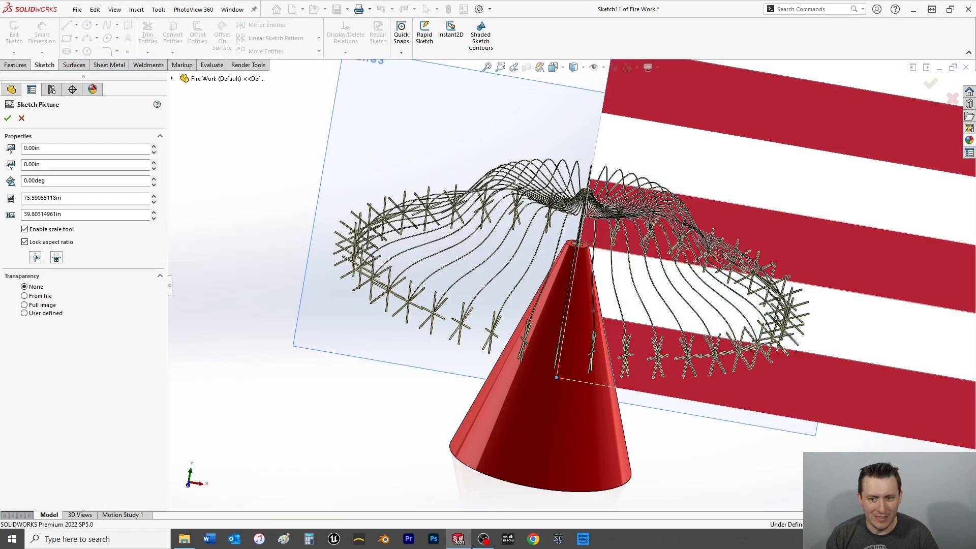
# Turn off the flag picture's scale tool and set its width to 12 in with the aspect ratio locked.
pyautogui.click(25, 229)
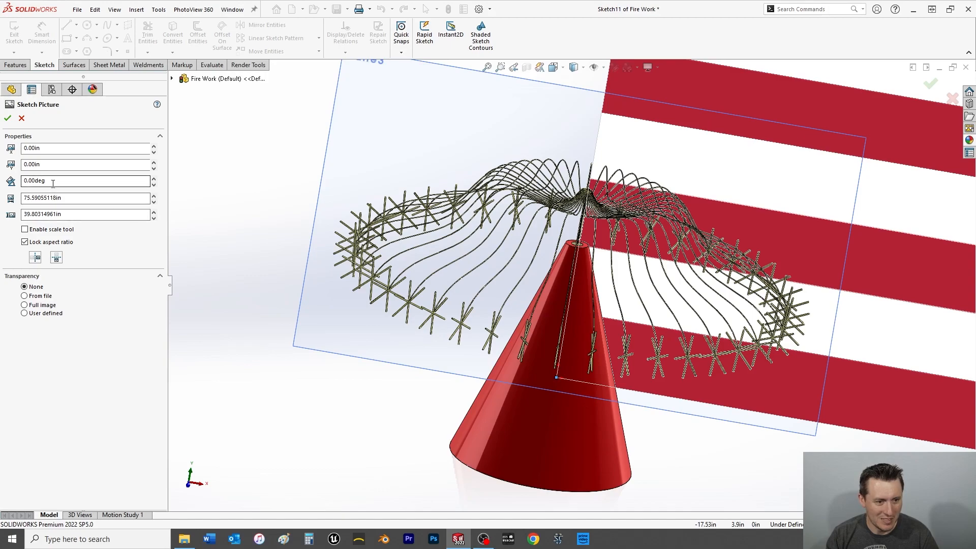
pyautogui.moveTo(62, 198); pyautogui.dragTo(22, 198)
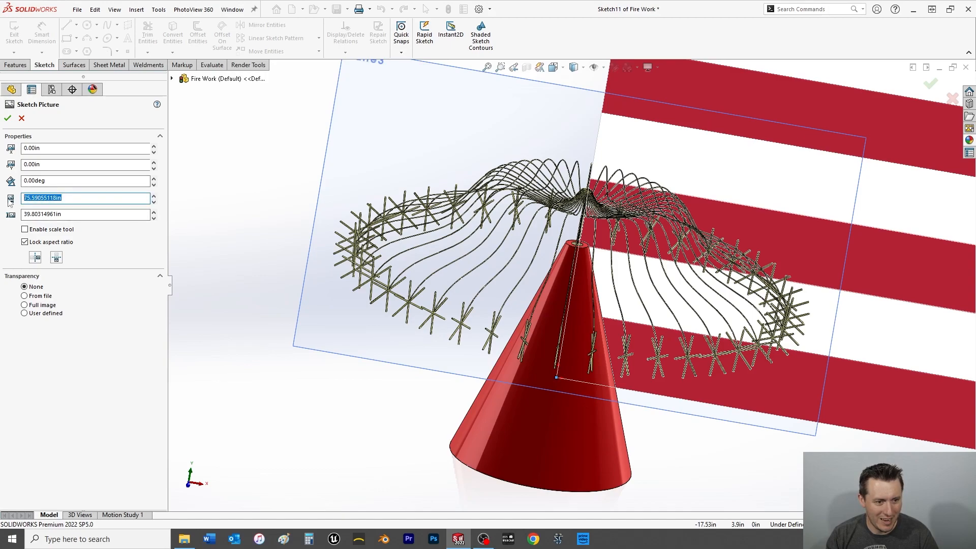
pyautogui.write('12')
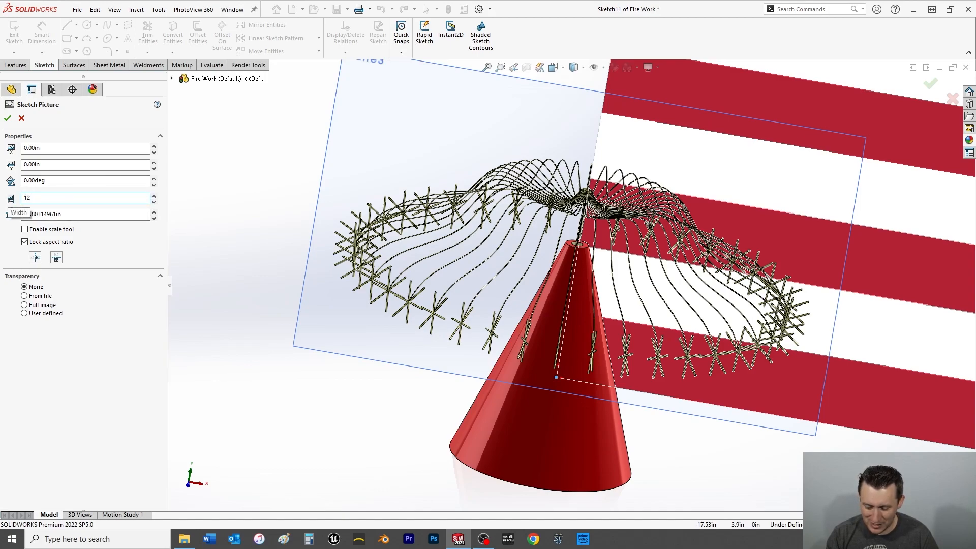
pyautogui.press('Return')
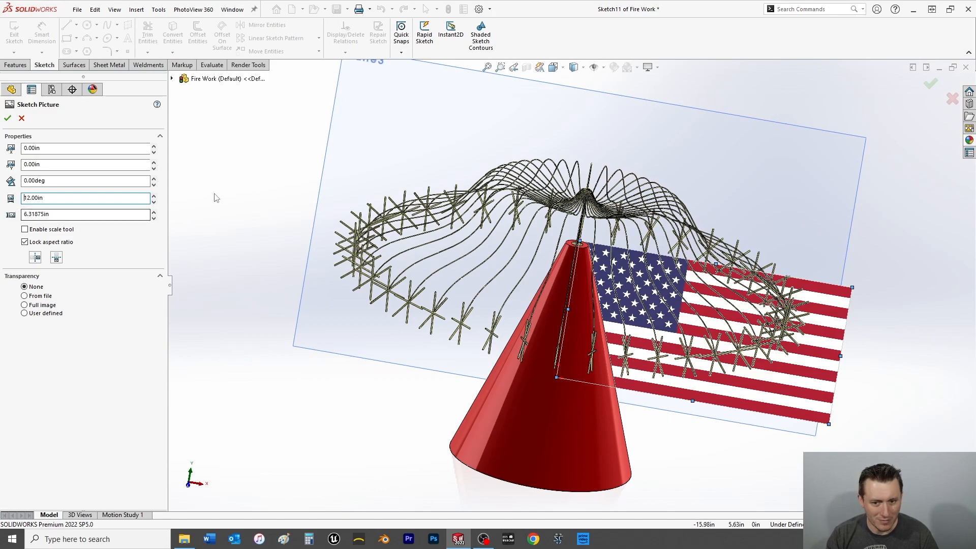
pyautogui.click(7, 118)
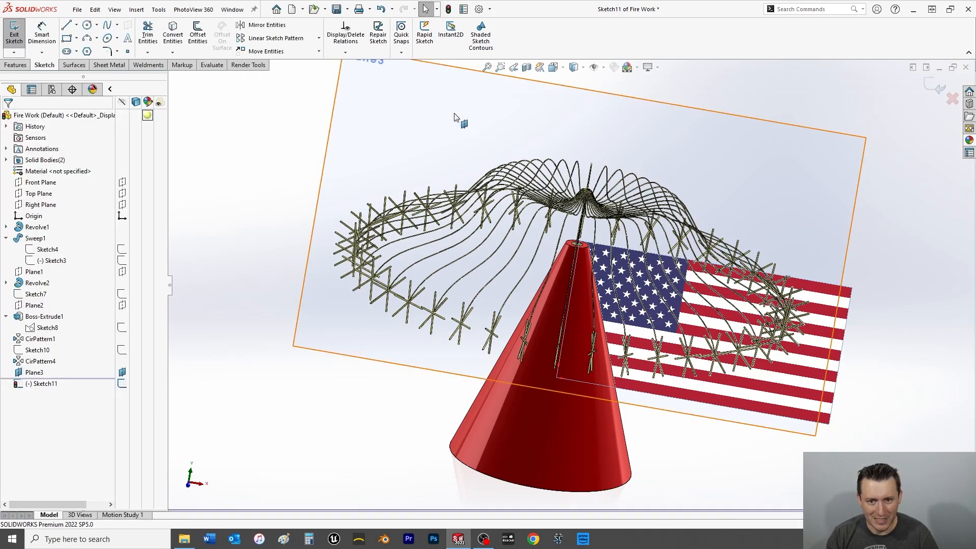
# Exit the flag sketch and hide the offset plane behind the cone.
pyautogui.rightClick(468, 117)
pyautogui.click(15, 42)
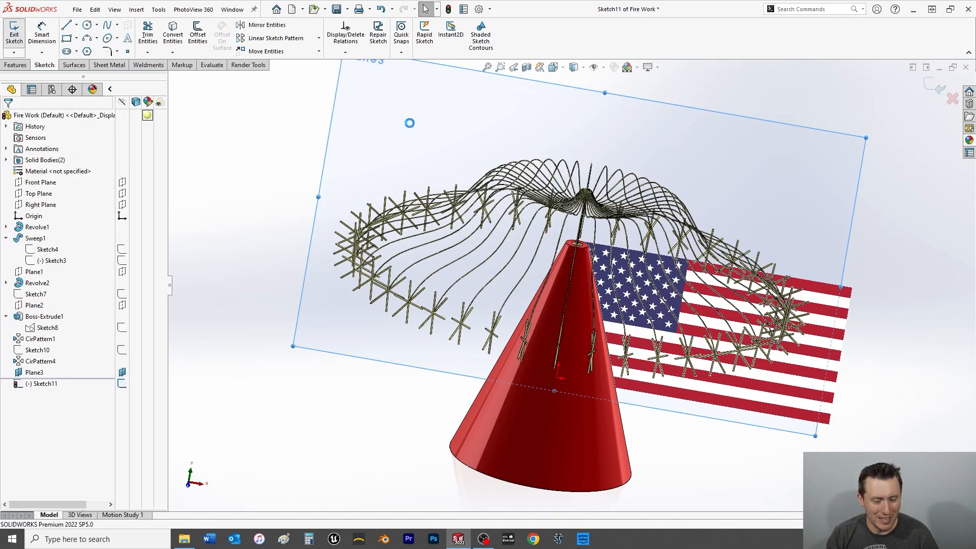
pyautogui.rightClick(441, 125)
pyautogui.click(482, 111)
# Examine the flag's position behind the firework from the front, in isometric view and from an orbited side angle.
pyautogui.press('space')
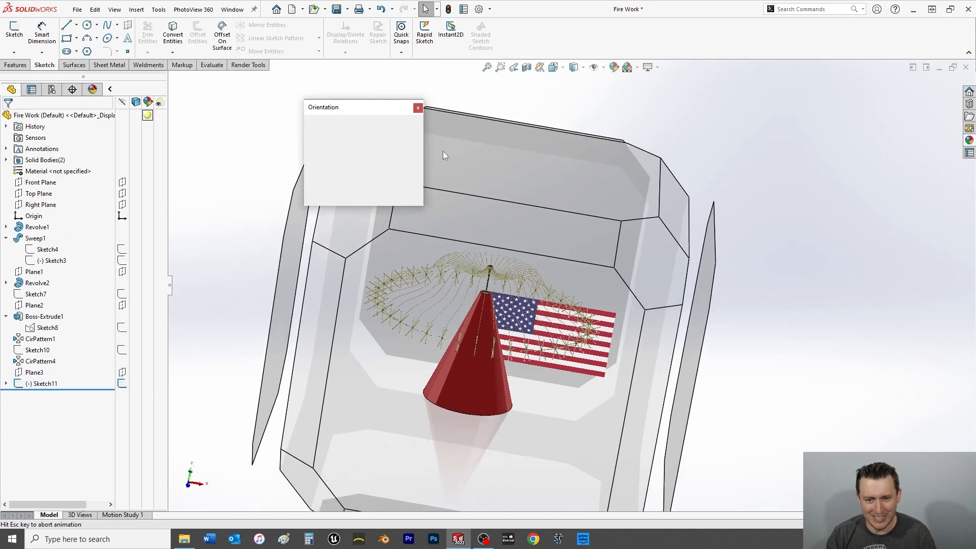
pyautogui.click(417, 168)
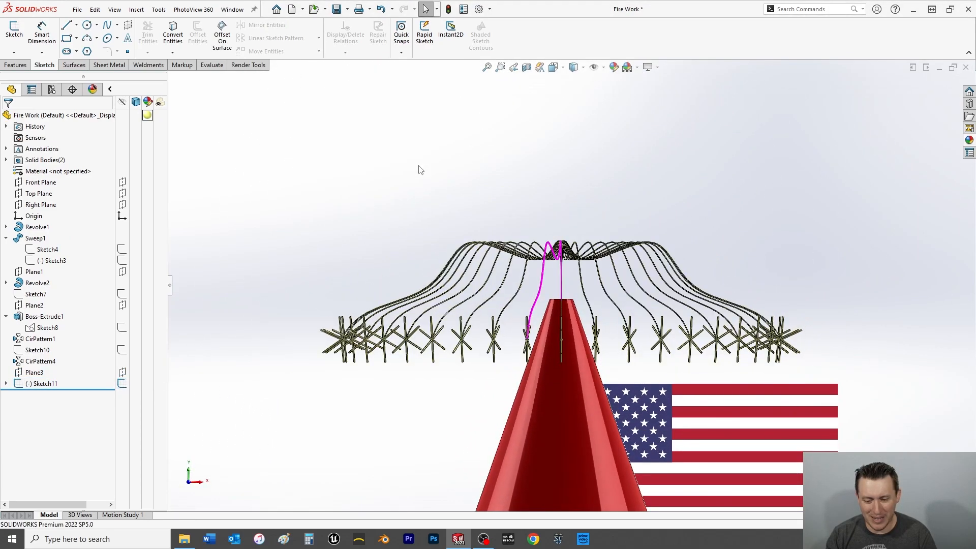
pyautogui.press('space')
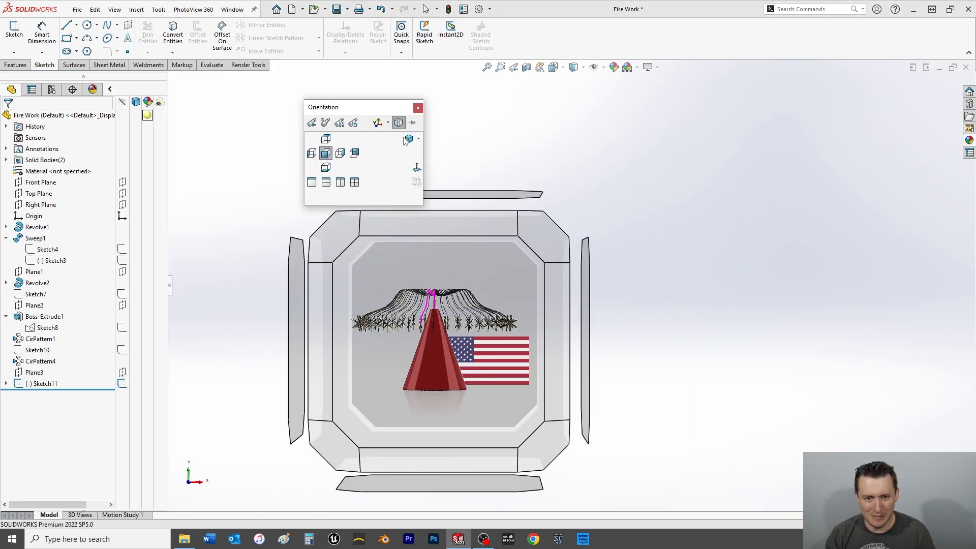
pyautogui.click(407, 141)
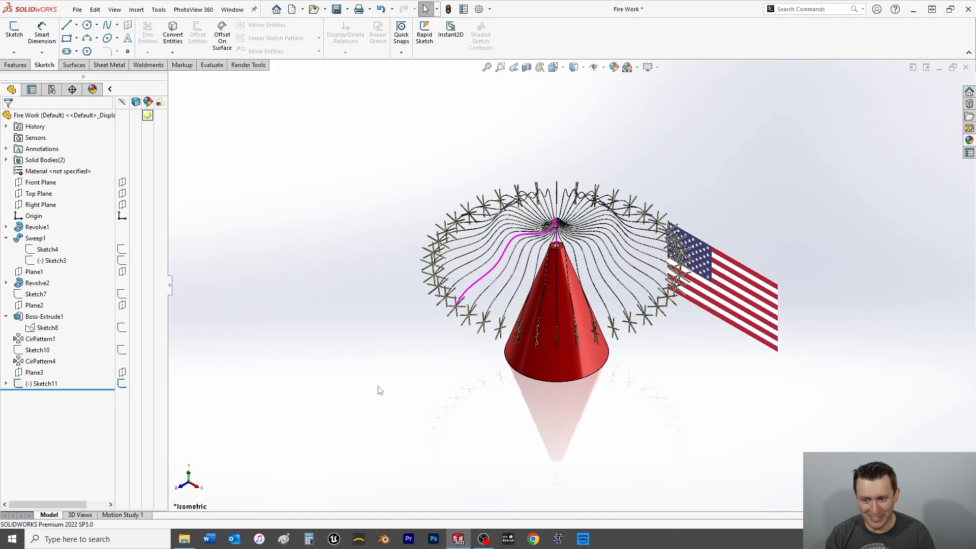
pyautogui.moveTo(378, 392); pyautogui.dragTo(894, 332, button='middle')
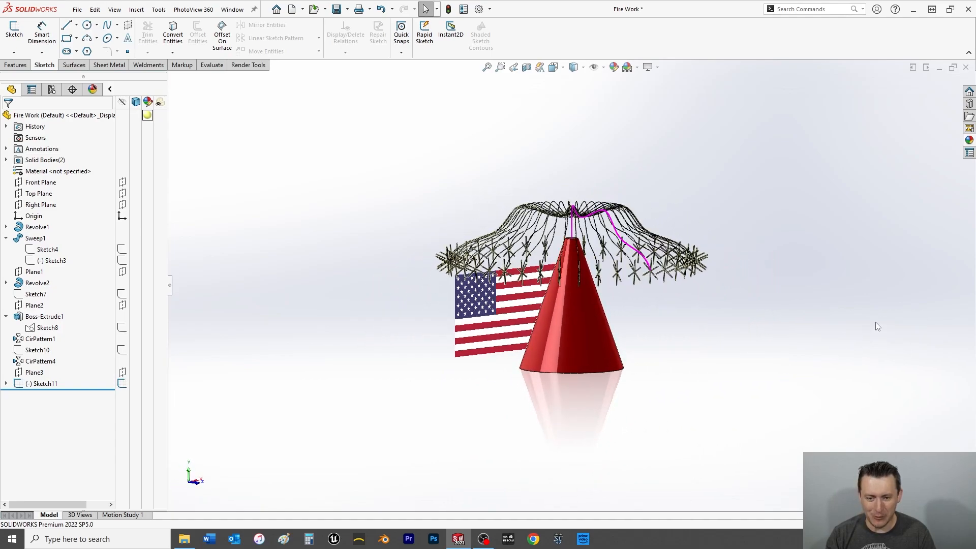